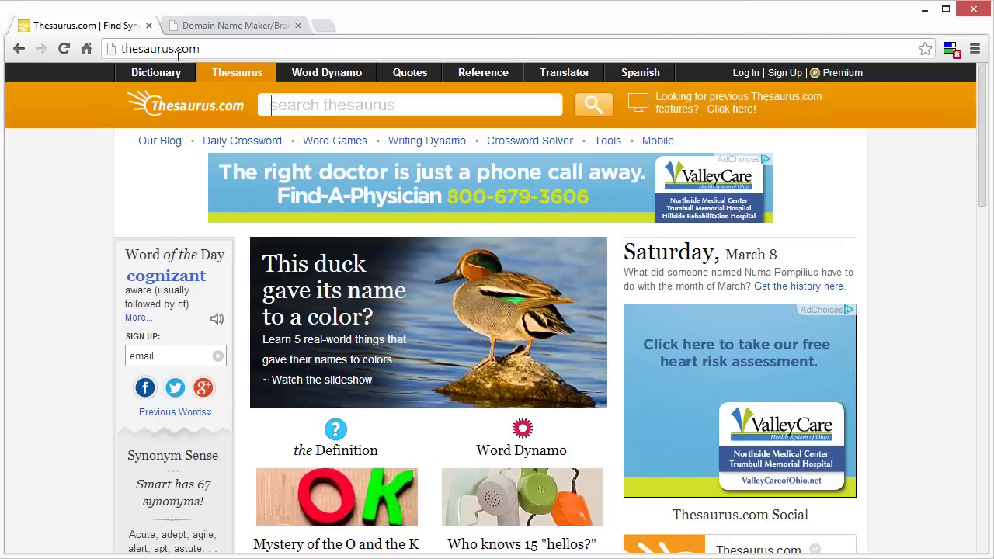
# Look up synonyms for 'barter' on Thesaurus.com, then switch to the Domain Name Maker tab.
pyautogui.click(304, 111)
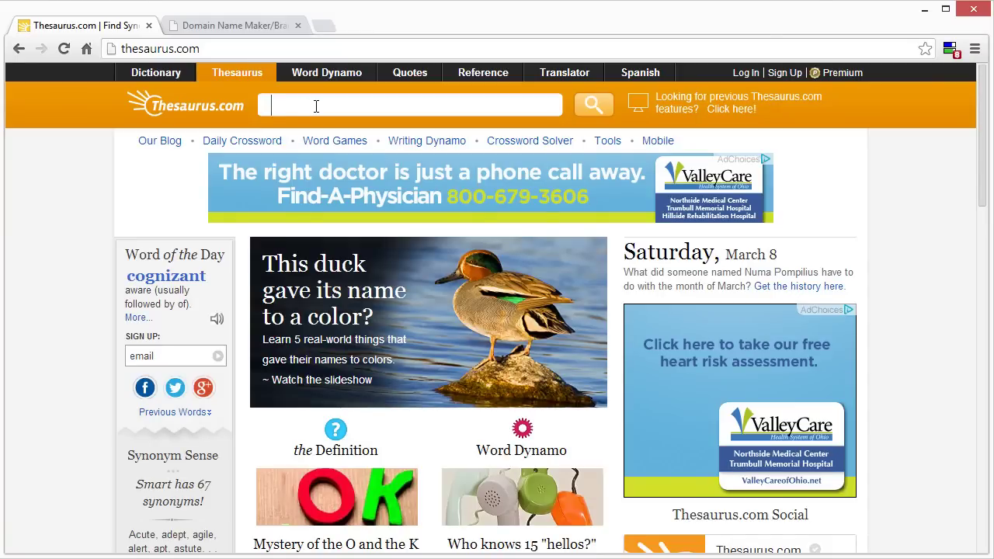
pyautogui.write('barter')
pyautogui.press('Return')
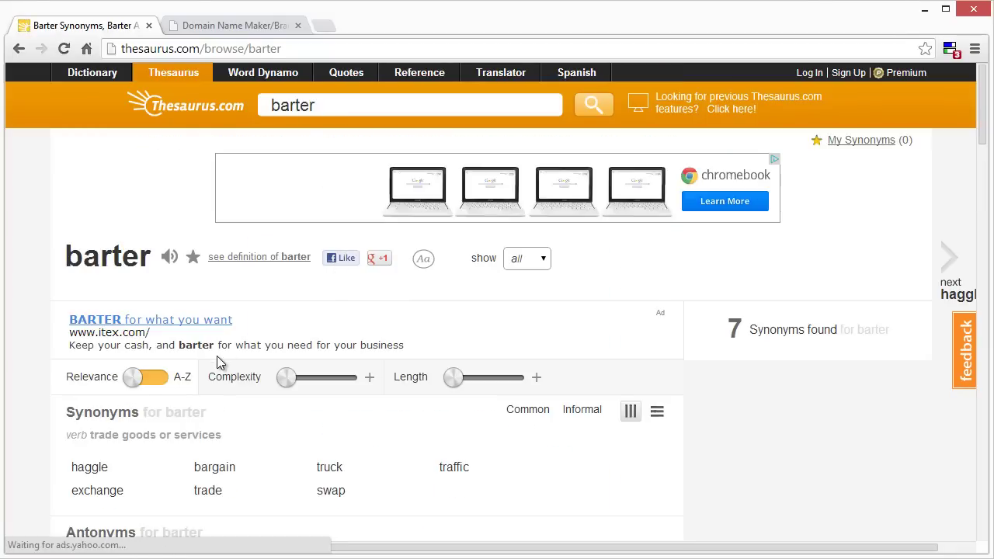
pyautogui.scroll(-2, 216, 356)
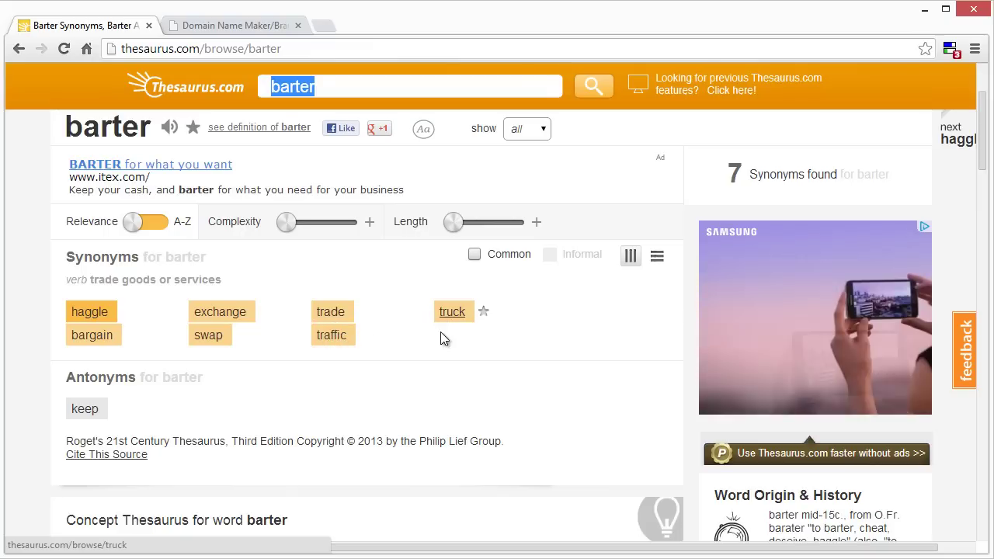
pyautogui.click(221, 31)
# Fix the address so bustaname.com/word_maker loads the Domain Maker page.
pyautogui.click(211, 51)
pyautogui.click(231, 51)
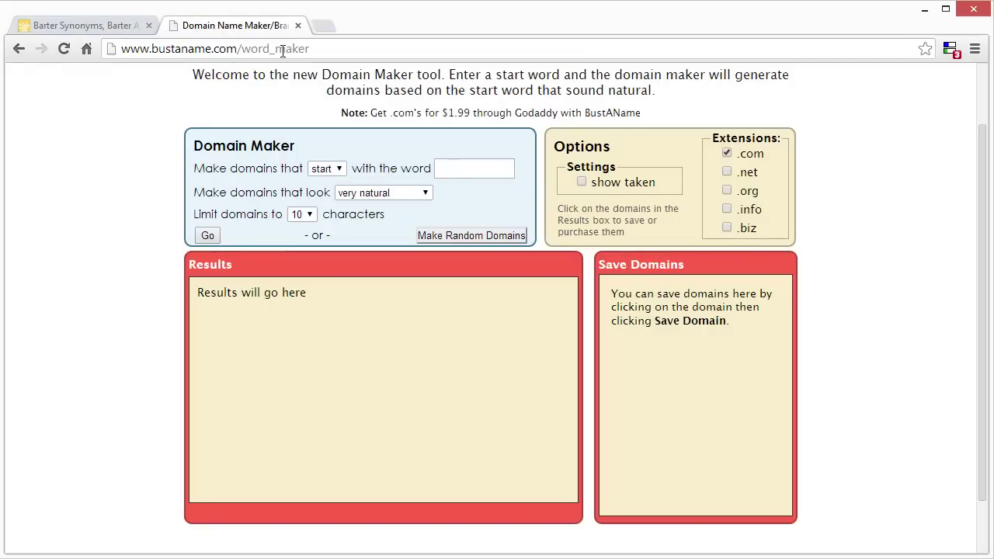
pyautogui.moveTo(237, 49); pyautogui.dragTo(347, 49)
pyautogui.press('BackSpace')
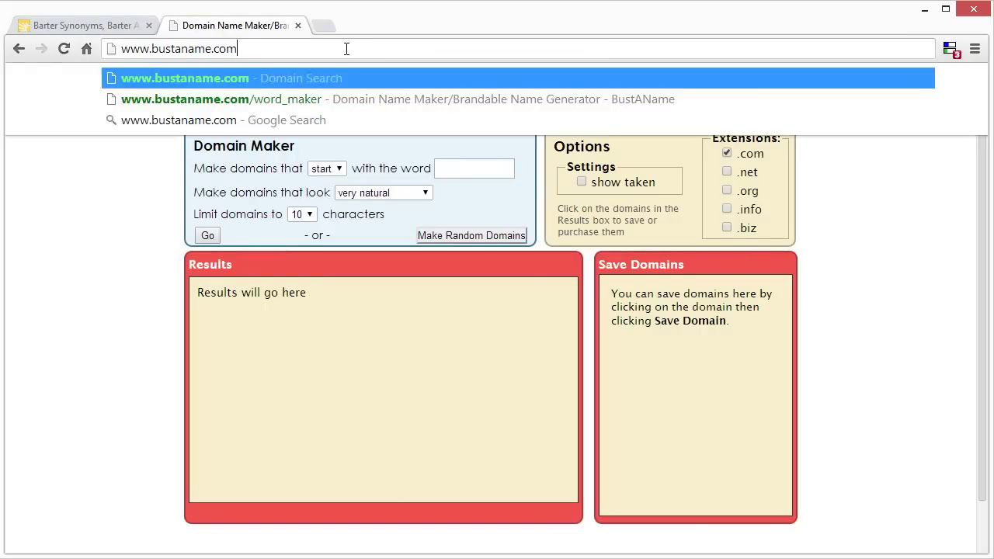
pyautogui.press('Return')
pyautogui.click(319, 48)
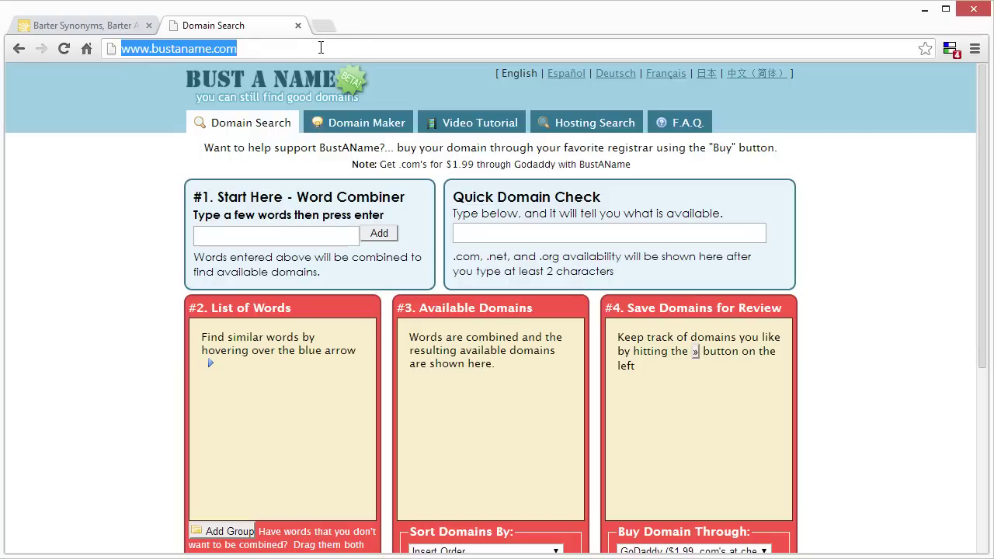
pyautogui.click(318, 48)
pyautogui.write('//word_maker')
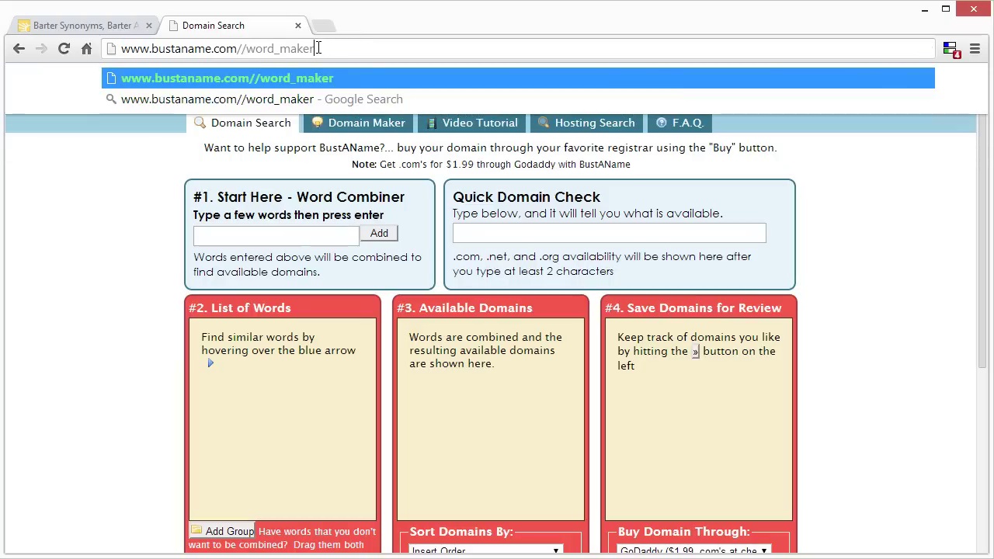
pyautogui.click(242, 48)
pyautogui.press('BackSpace')
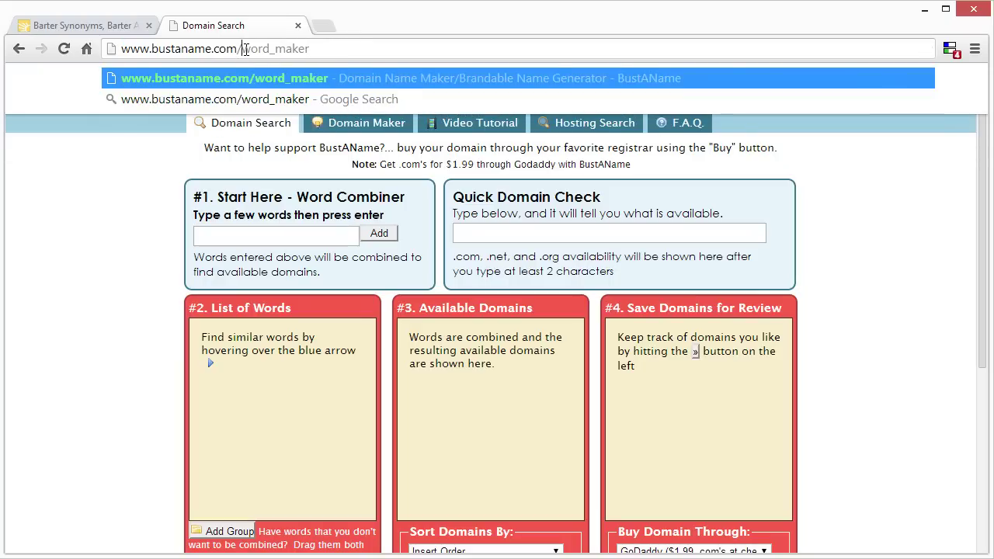
pyautogui.press('Return')
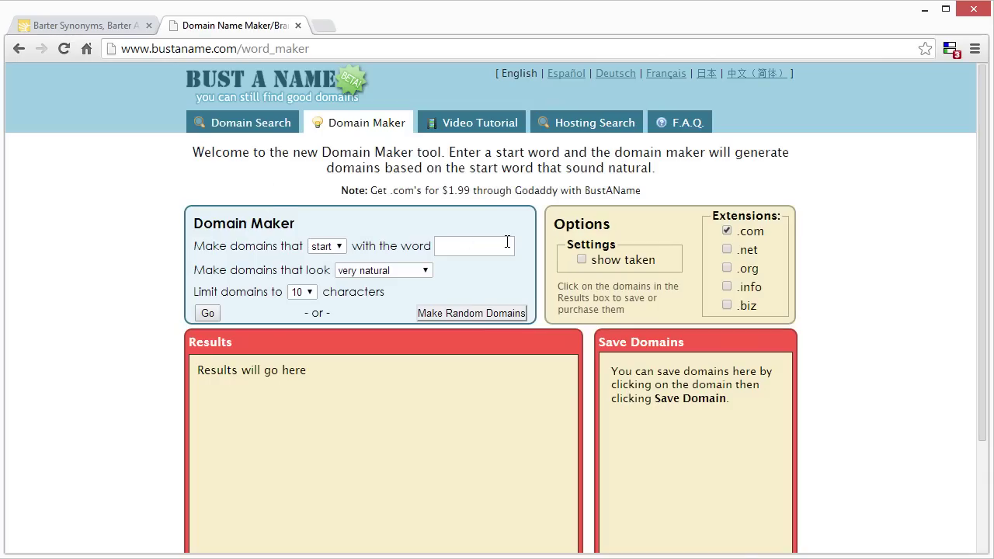
pyautogui.scroll(-1, 333, 227)
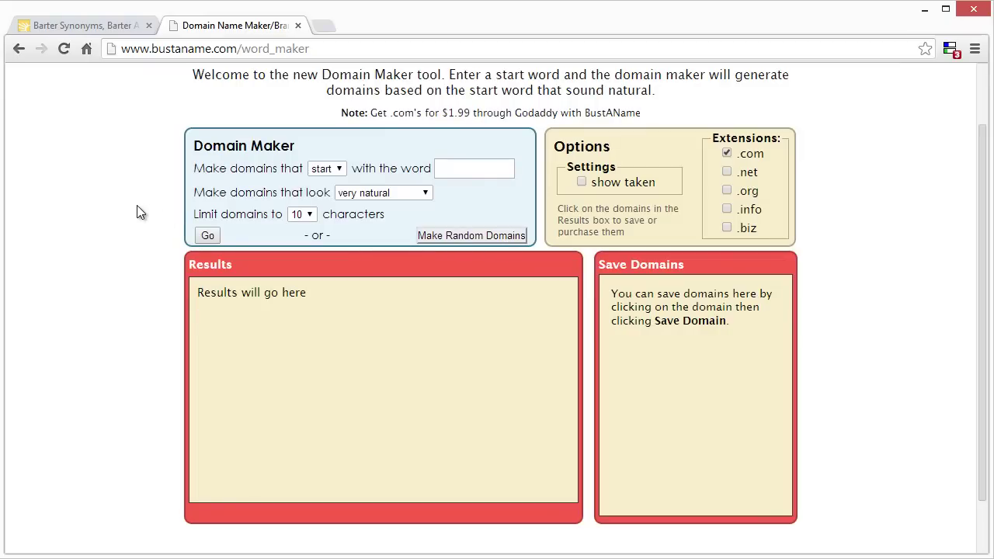
# Enter 'barter' as the word, keeping start, very natural and 10-character limit.
pyautogui.click(476, 172)
pyautogui.write('barter')
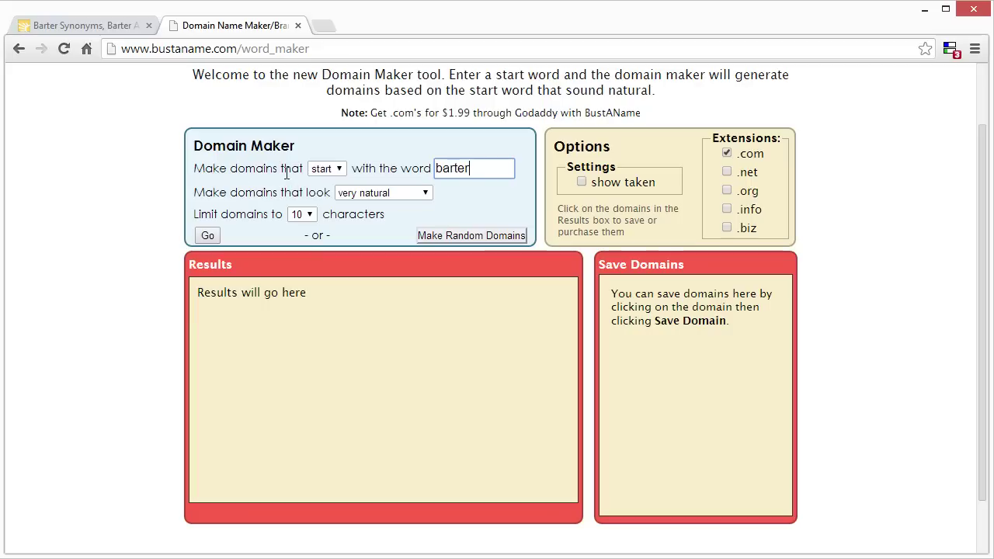
pyautogui.click(339, 168)
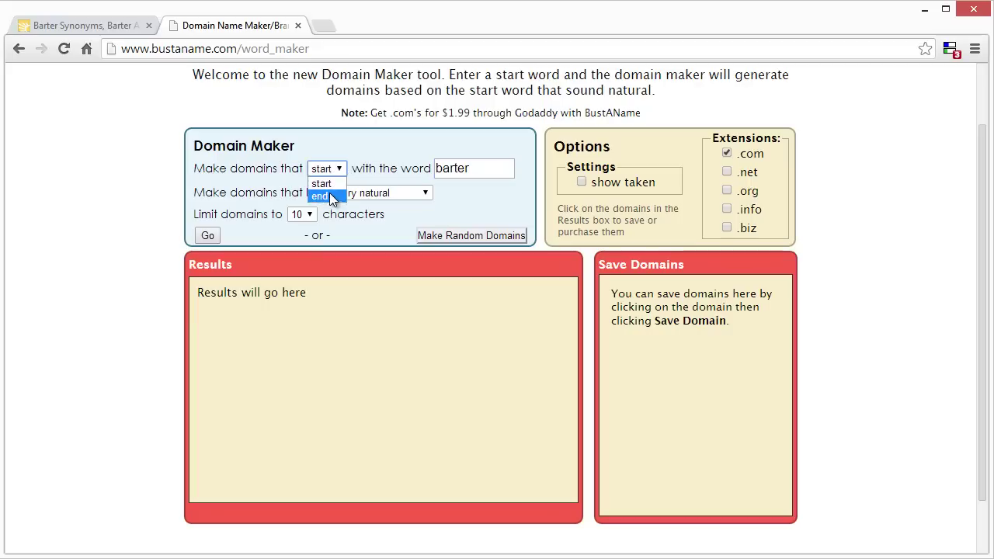
pyautogui.click(491, 166)
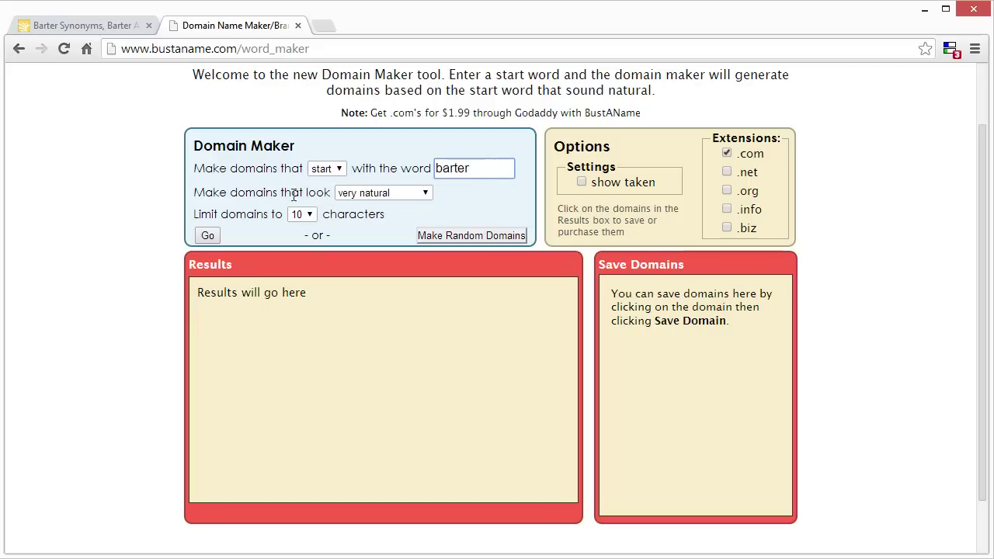
pyautogui.click(389, 193)
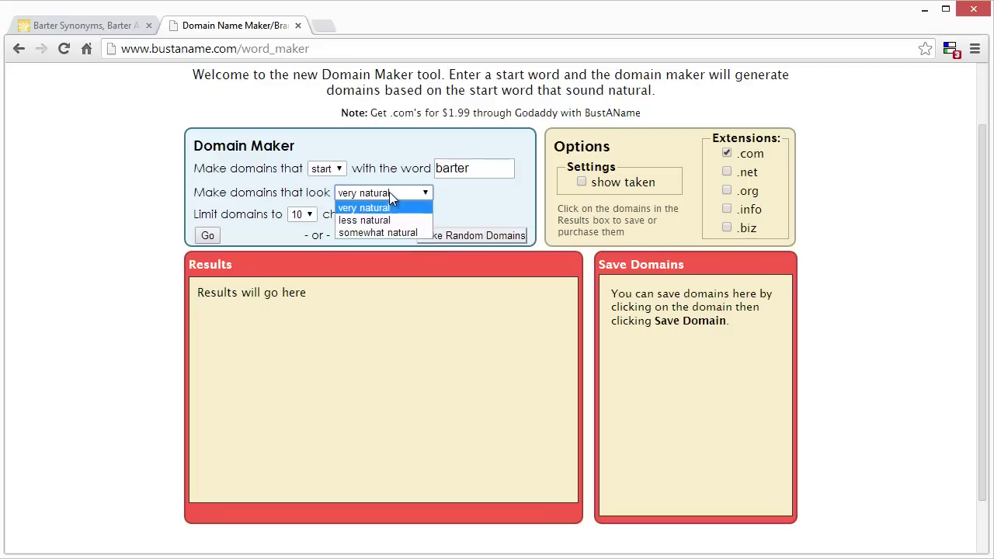
pyautogui.click(380, 194)
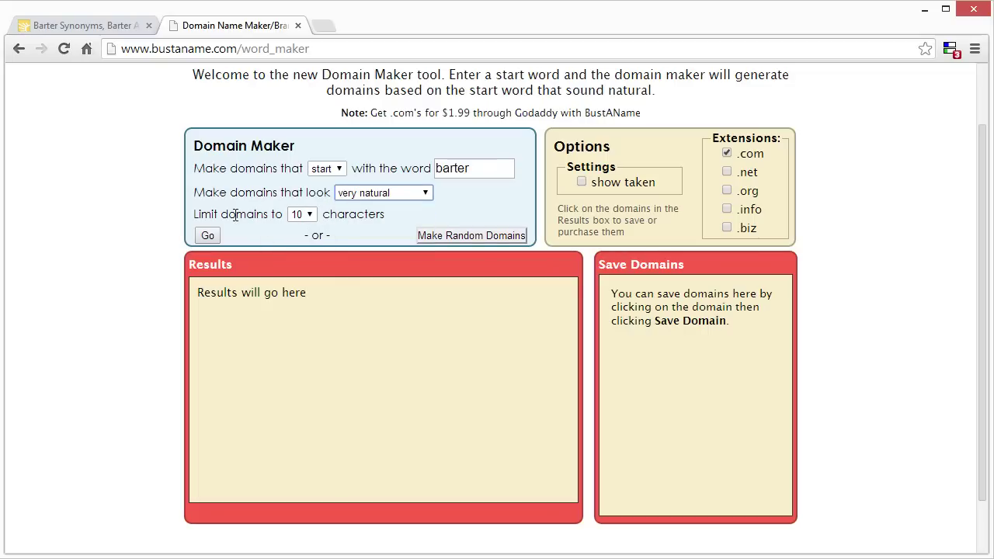
pyautogui.click(308, 216)
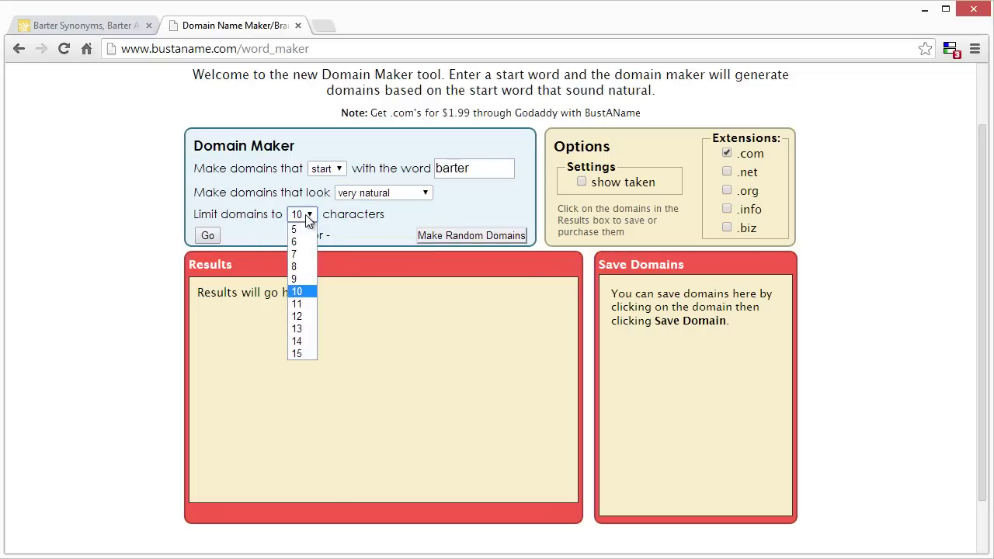
pyautogui.click(306, 215)
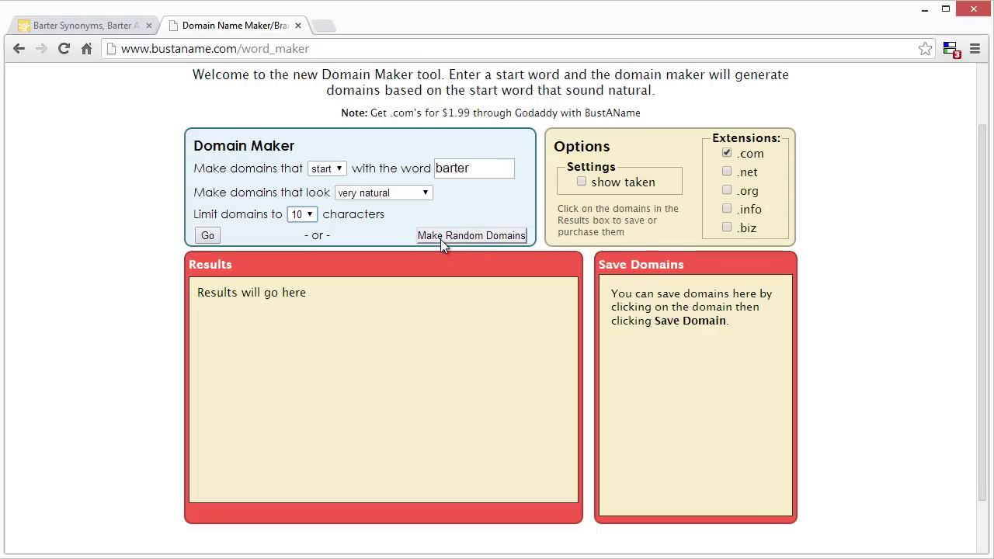
# Generate barter-prefixed .com domains and pick barterful.com from the results.
pyautogui.click(200, 237)
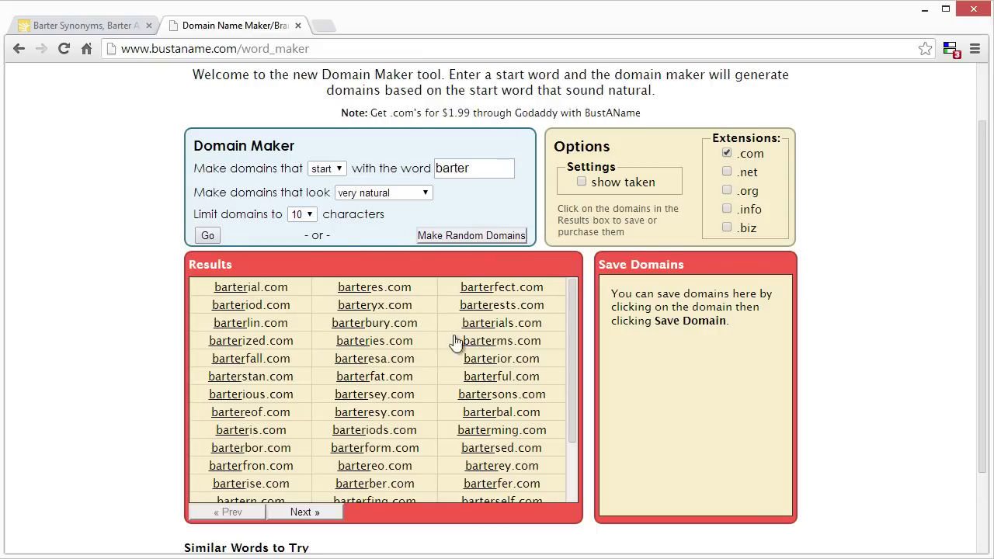
pyautogui.moveTo(573, 291); pyautogui.dragTo(590, 387)
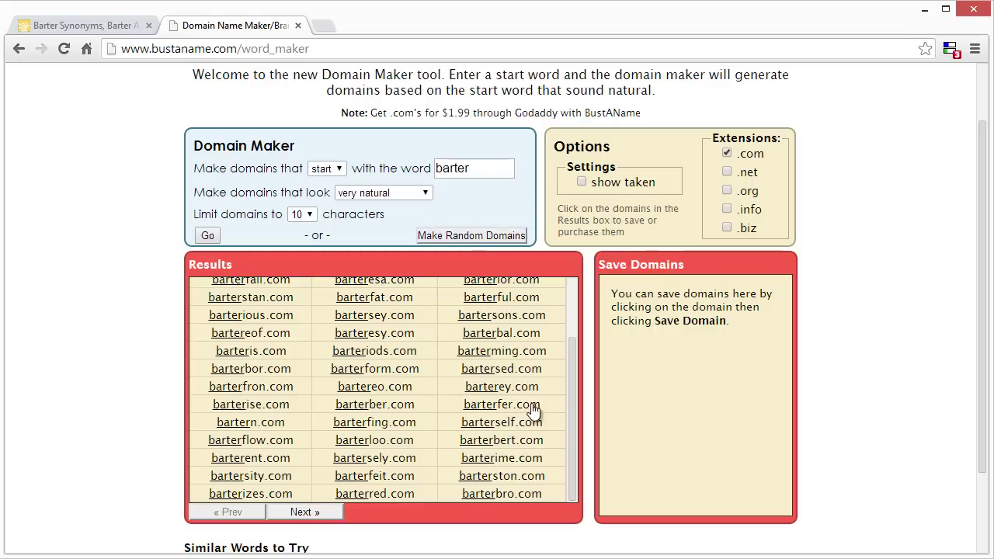
pyautogui.moveTo(570, 384); pyautogui.dragTo(584, 326)
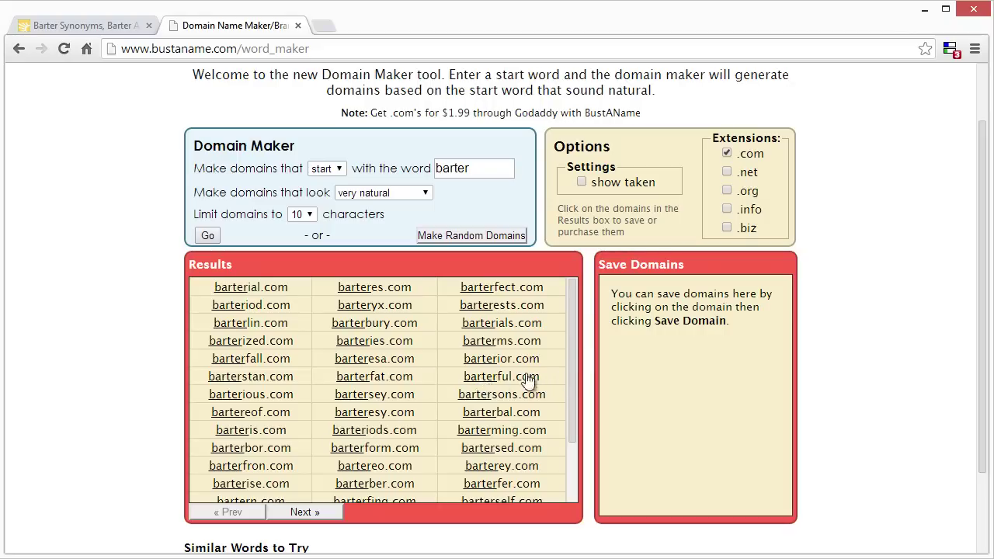
pyautogui.click(503, 378)
# Visit barterful.com in a new tab, finding a parked 'We'll Have More Soon' page.
pyautogui.hotkey('ctrl', 't')
pyautogui.write('bater')
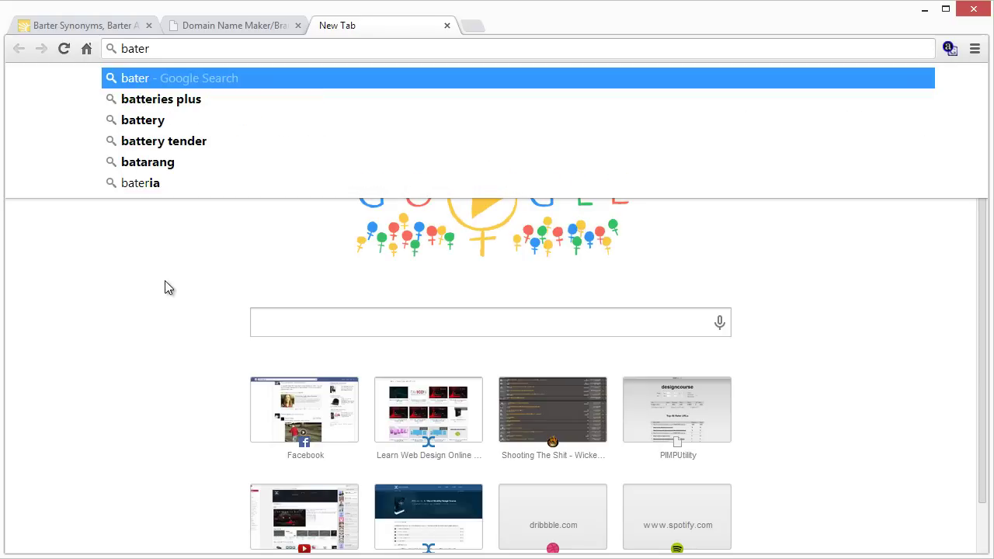
pyautogui.press('BackSpace')
pyautogui.press('BackSpace')
pyautogui.press('BackSpace')
pyautogui.write('rterful')
pyautogui.press('Return')
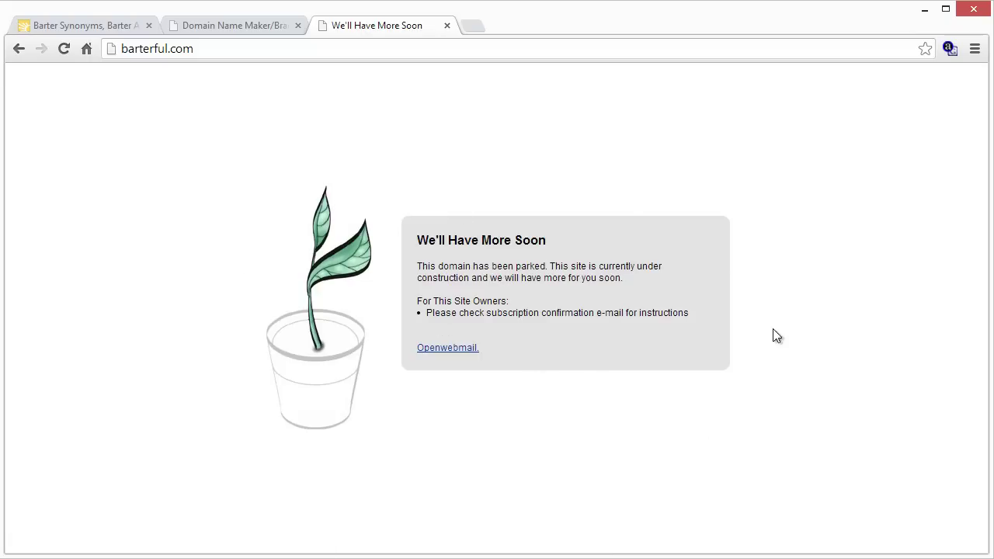
pyautogui.click(210, 53)
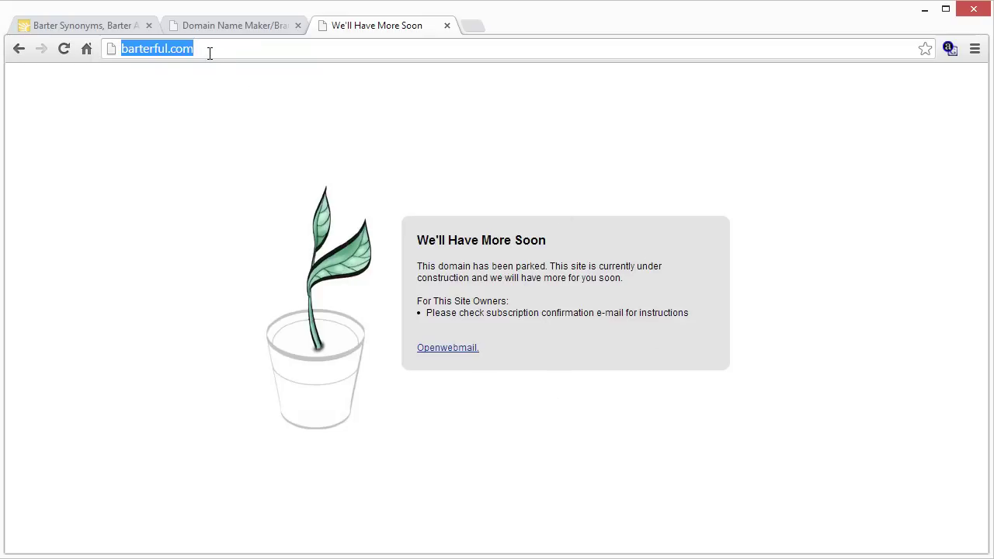
pyautogui.click(230, 49)
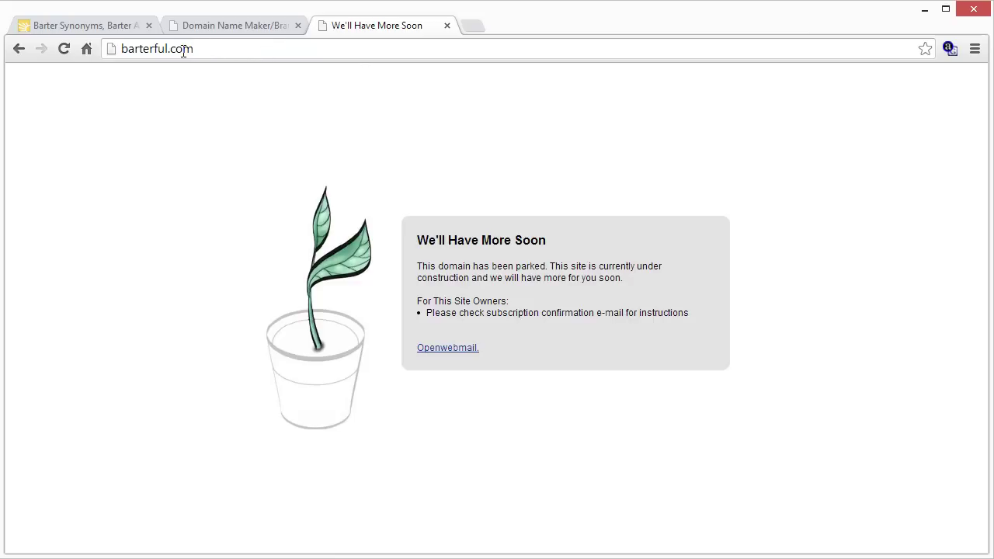
pyautogui.hotkey('ctrl', 't')
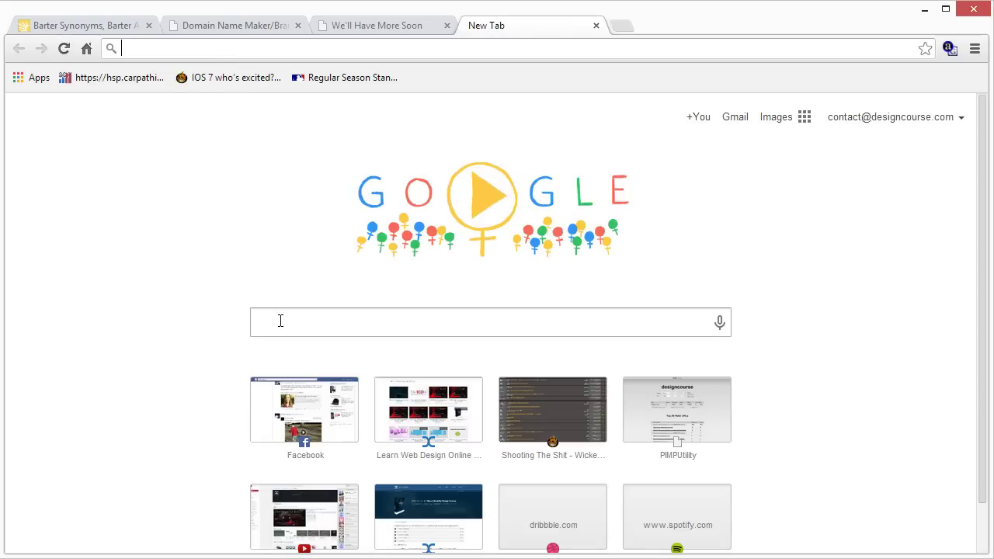
# Search Google for 'barterful', browse the results, then return to the parked barterful.com tab.
pyautogui.click(280, 321)
pyautogui.write('barterful')
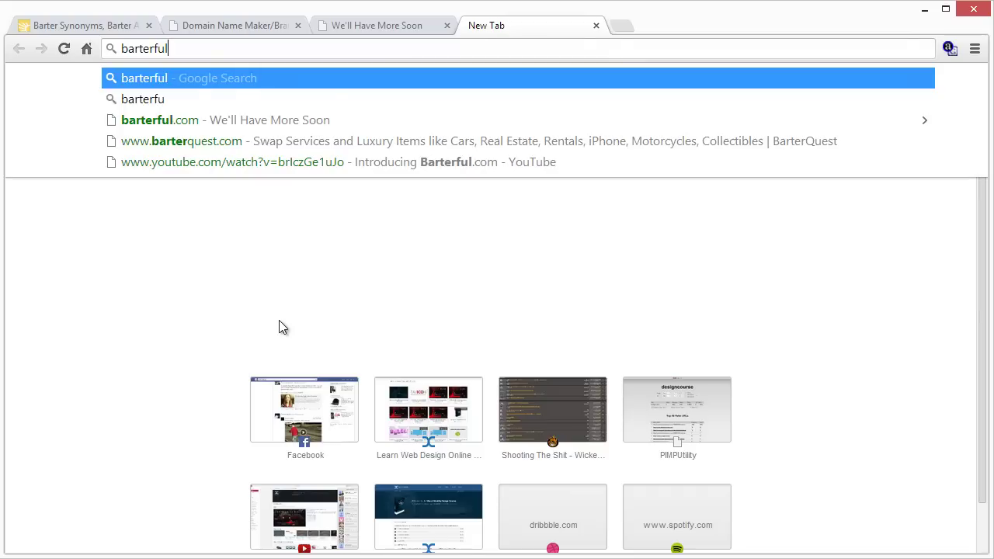
pyautogui.press('Return')
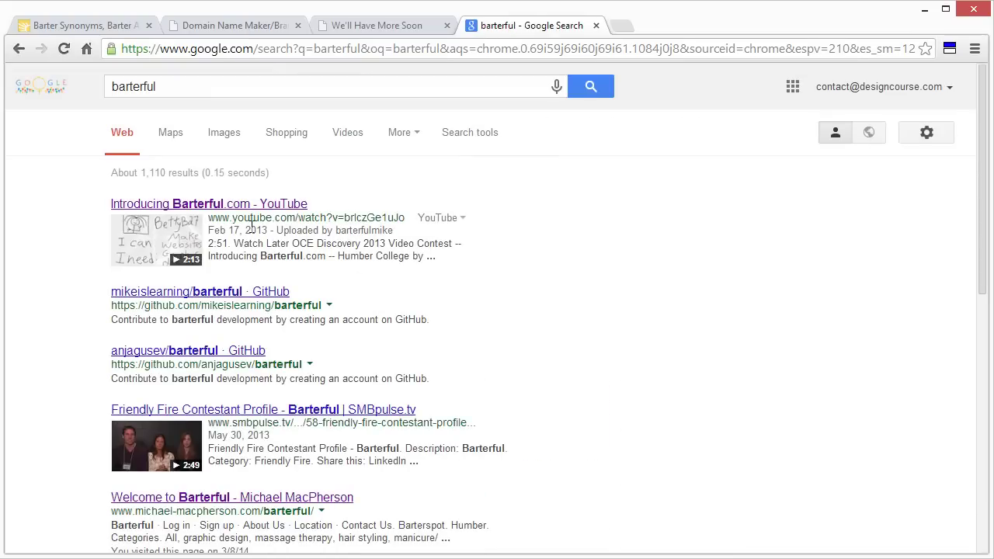
pyautogui.moveTo(109, 205)
pyautogui.mouseDown()
pyautogui.moveTo(145, 211)
pyautogui.moveTo(100, 203)
pyautogui.mouseUp()
pyautogui.click(101, 203)
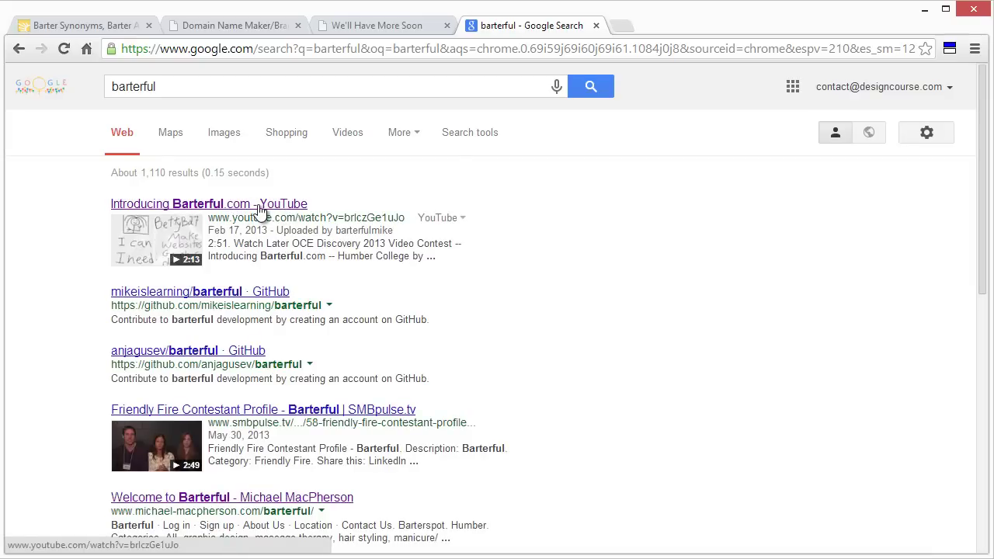
pyautogui.scroll(-4, 605, 242)
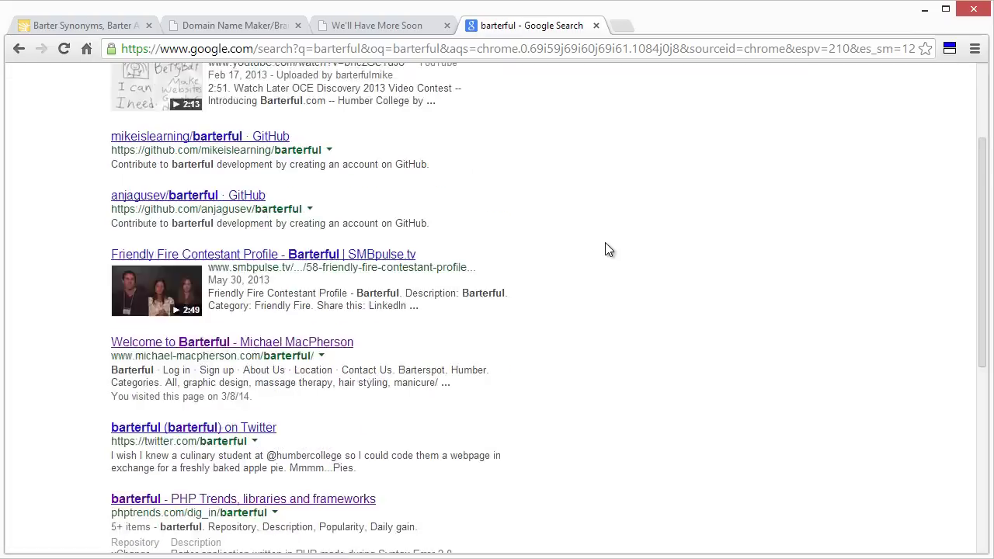
pyautogui.scroll(1, 605, 242)
pyautogui.scroll(3, 606, 245)
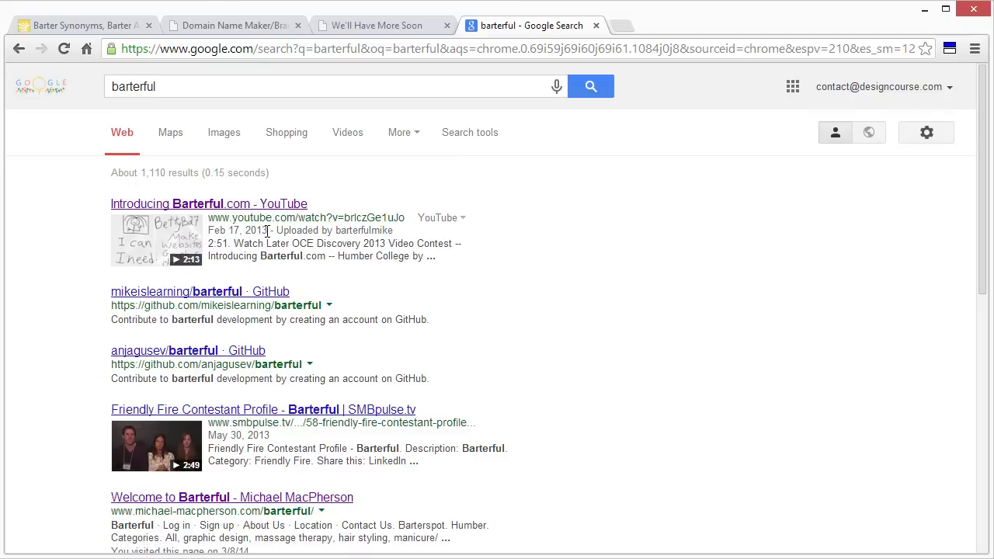
pyautogui.click(378, 31)
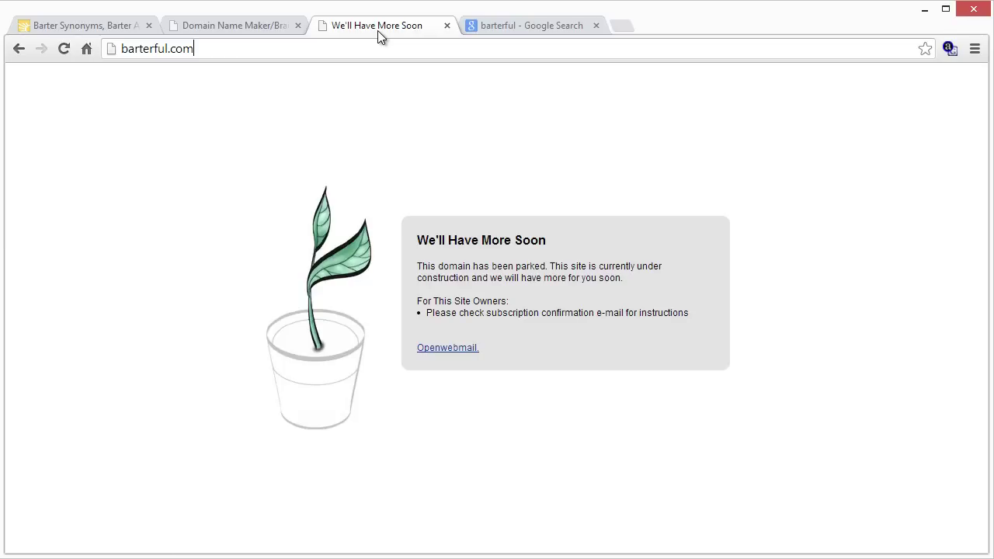
# Return to the BustAName barter results and scroll through the suggestions.
pyautogui.click(253, 25)
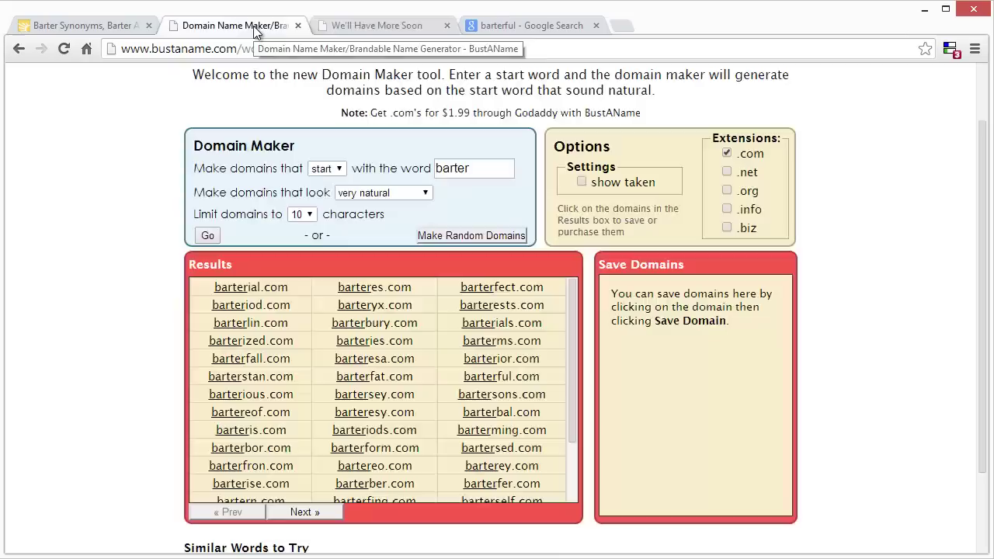
pyautogui.scroll(-1, 128, 239)
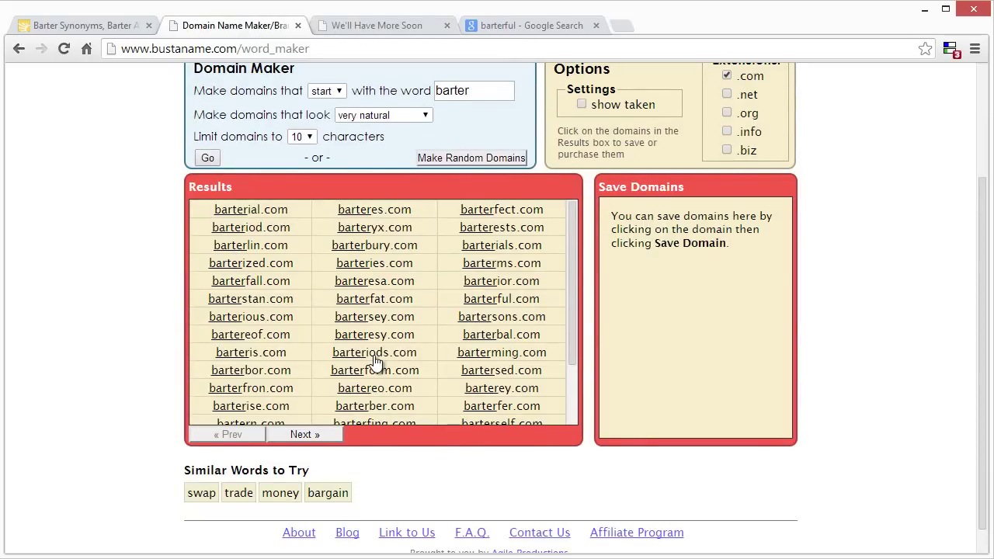
pyautogui.scroll(-1, 377, 365)
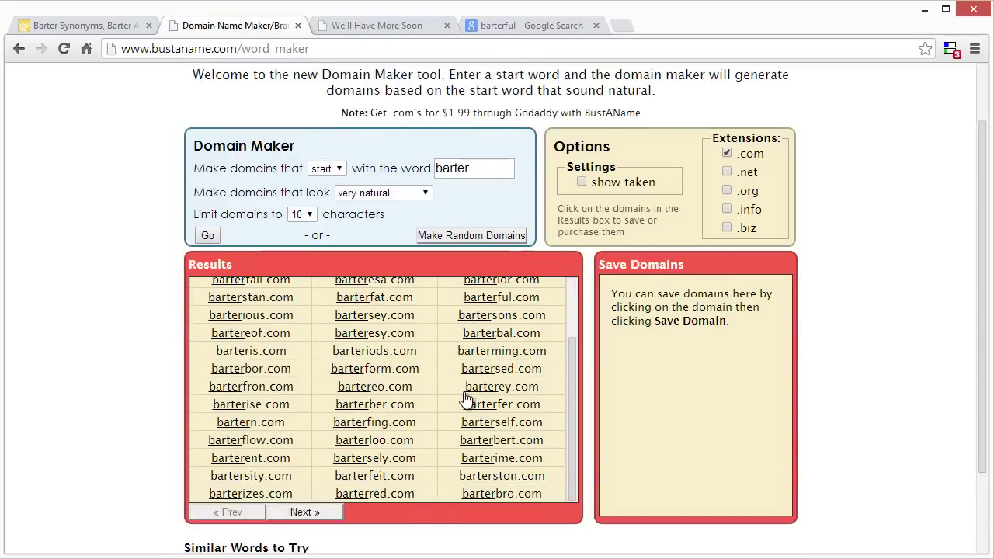
pyautogui.scroll(-1, 468, 400)
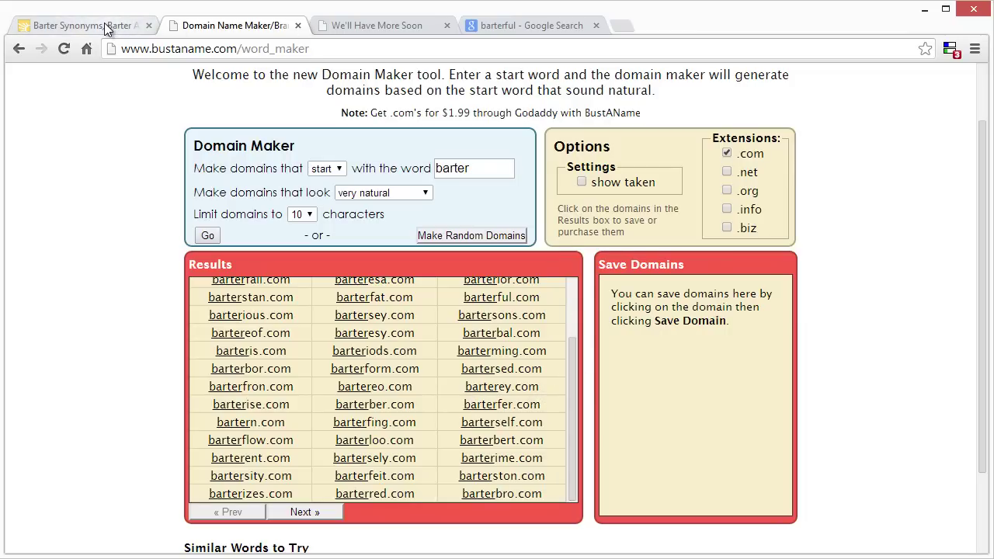
pyautogui.click(170, 50)
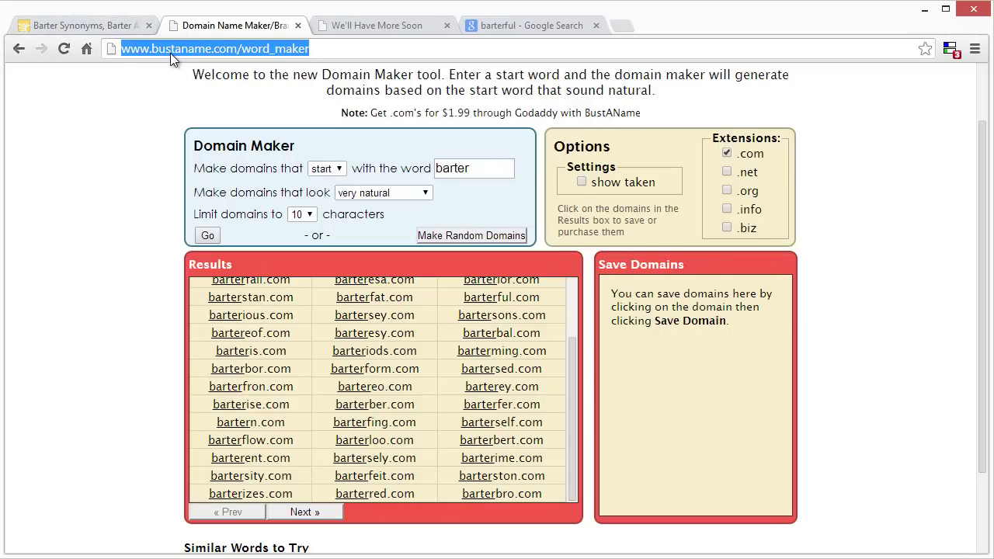
pyautogui.click(163, 50)
pyautogui.moveTo(152, 50); pyautogui.dragTo(212, 48)
pyautogui.click(212, 48)
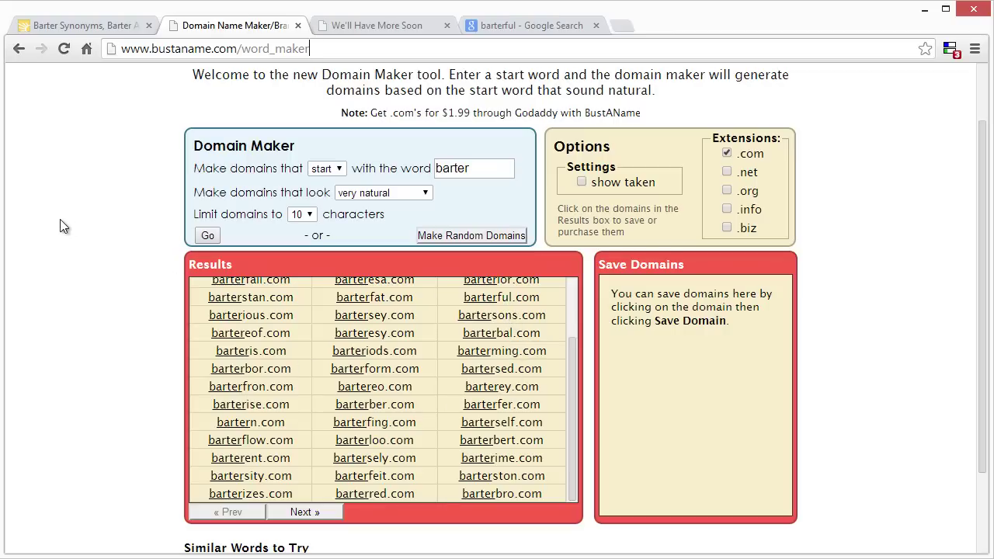
# View the buying options for barterful.com, then dismiss them.
pyautogui.click(487, 298)
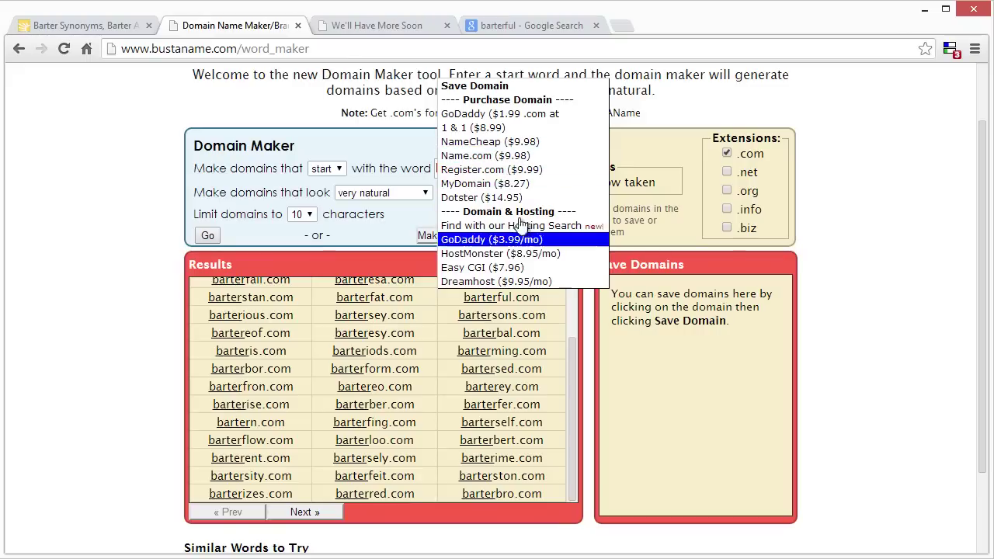
pyautogui.click(106, 206)
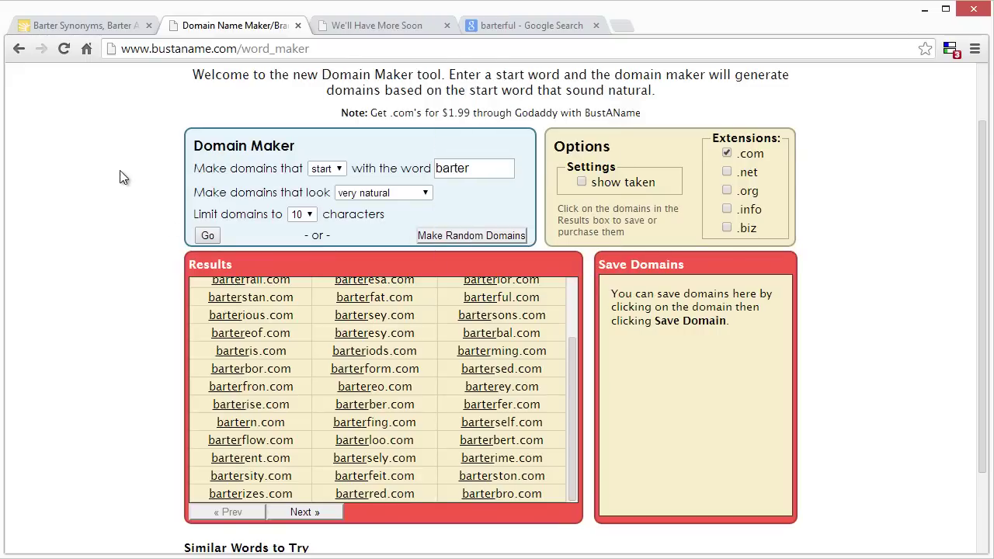
pyautogui.click(257, 49)
pyautogui.click(255, 48)
pyautogui.click(271, 49)
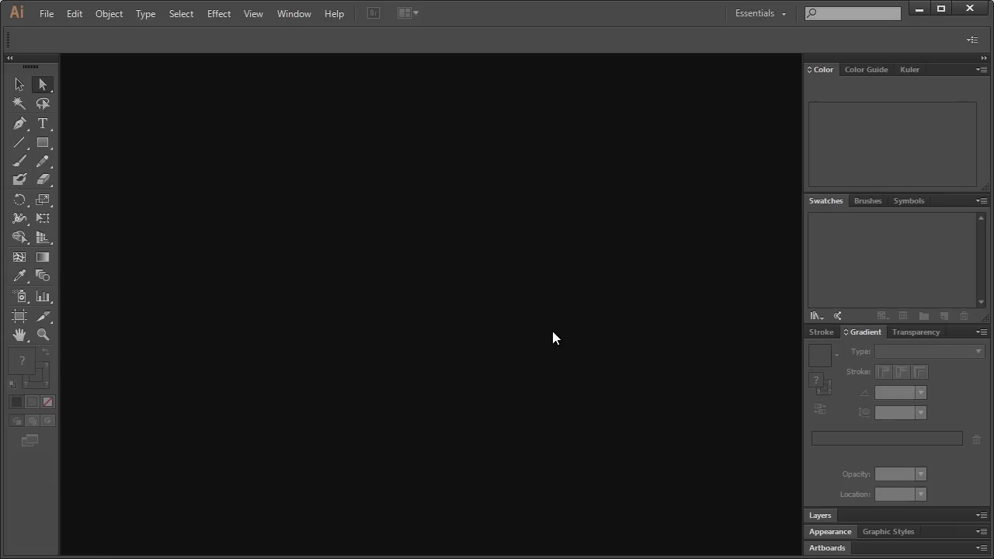
# Set up a new document named Logo with 3 artboards and 860 pt width.
pyautogui.click(42, 16)
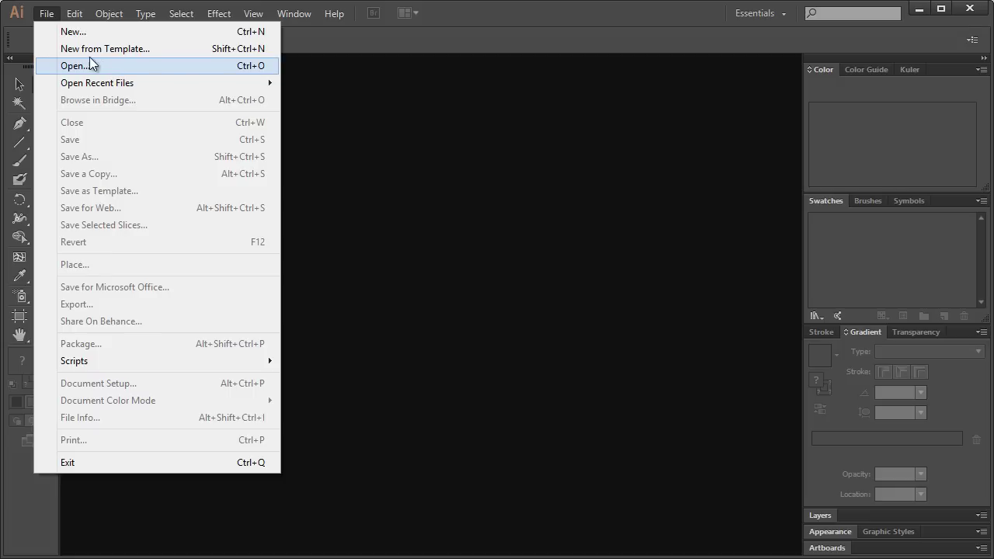
pyautogui.click(77, 35)
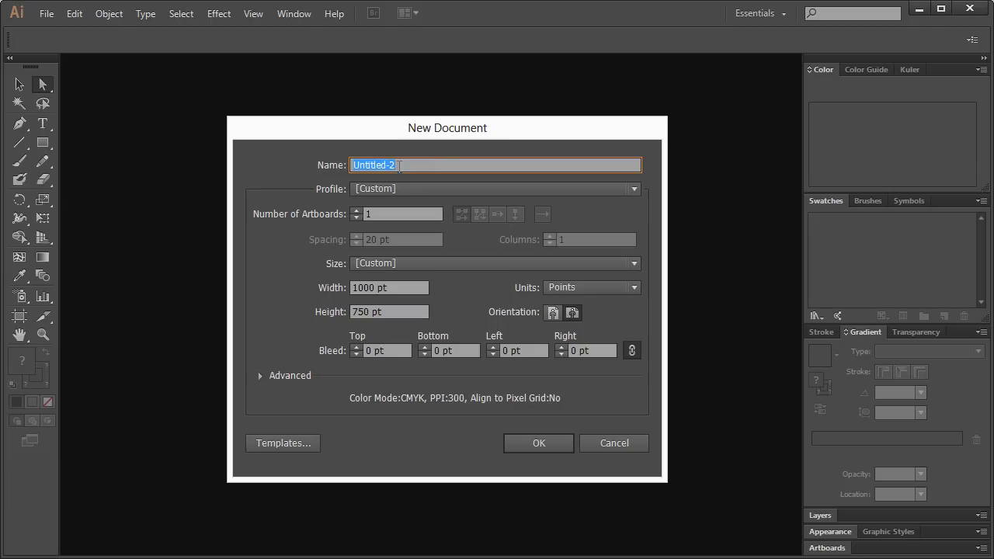
pyautogui.write('Logo')
pyautogui.press('Tab')
pyautogui.write('3')
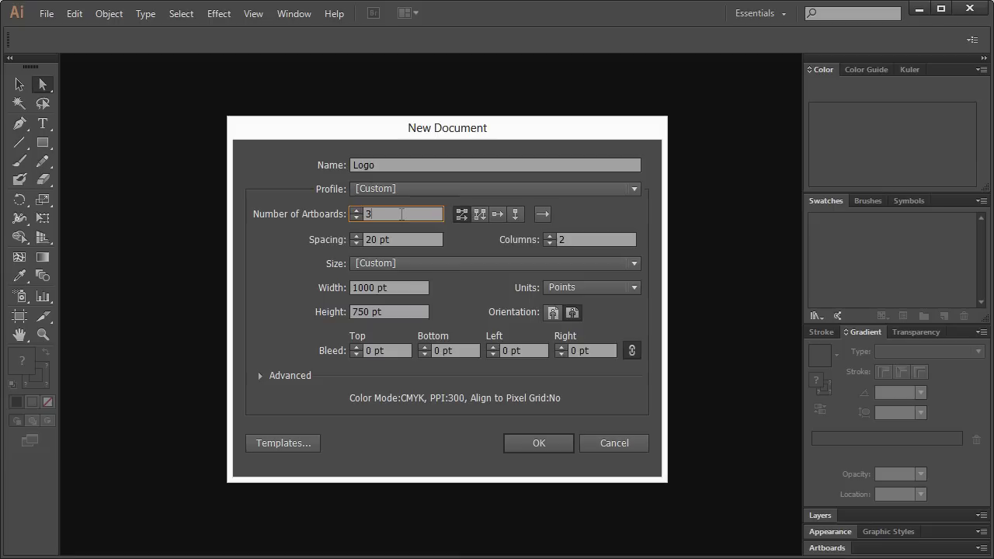
pyautogui.moveTo(378, 287); pyautogui.dragTo(368, 286)
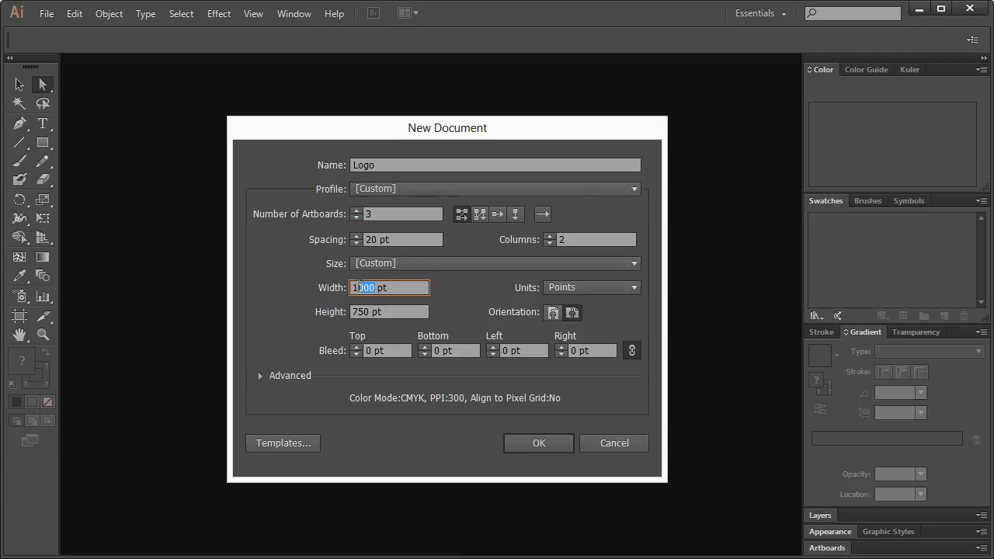
pyautogui.write('860')
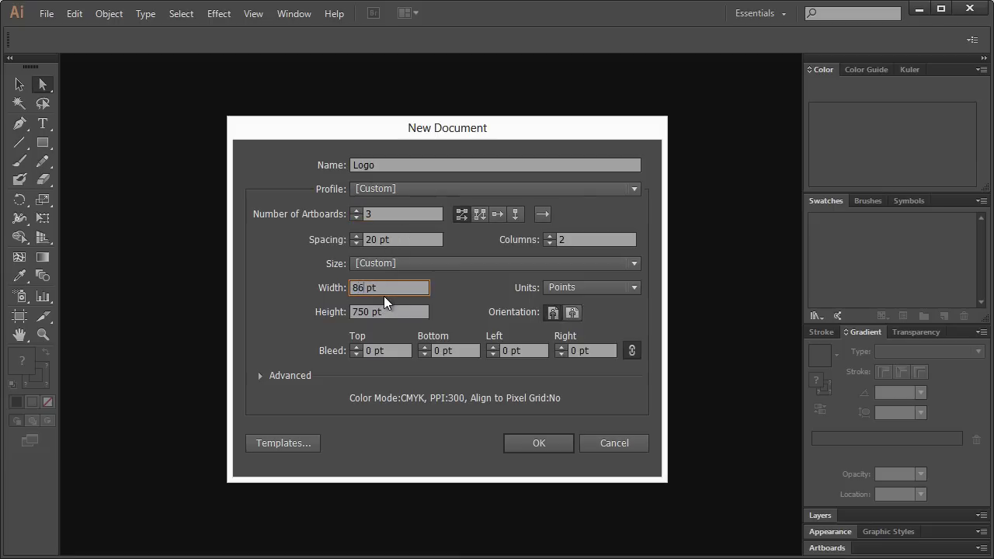
pyautogui.press('Tab')
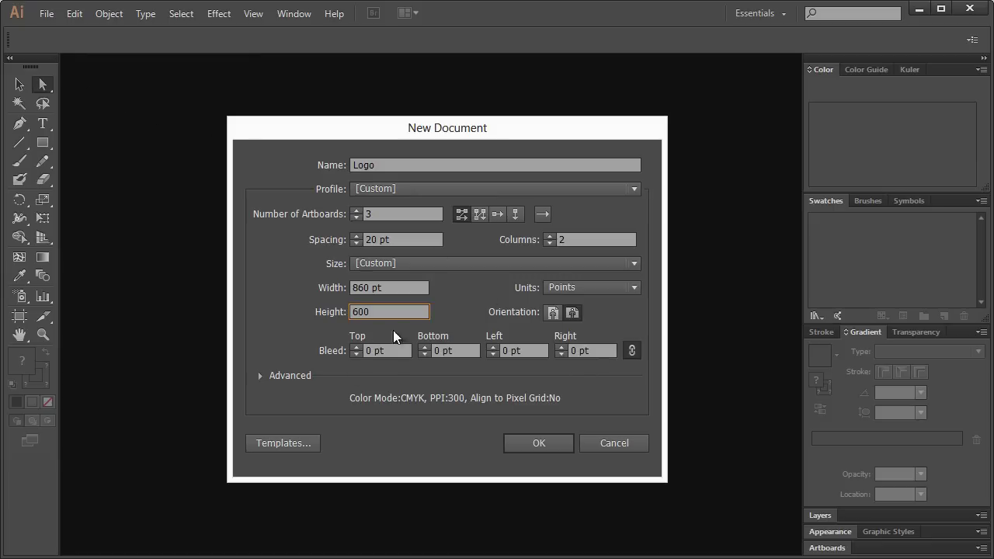
# Create the Logo document and type 'barterful' on the first artboard, enlarged to about 90 pt.
pyautogui.click(535, 444)
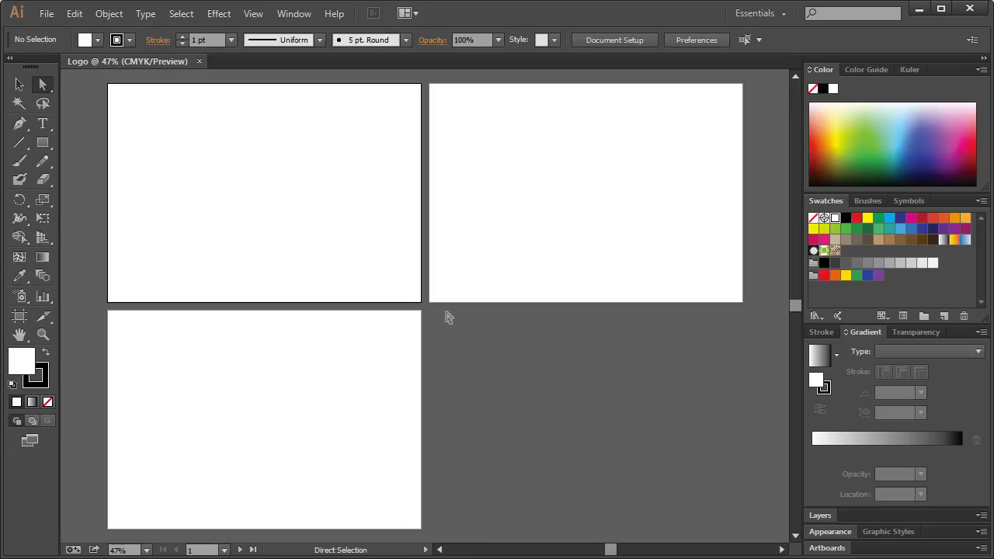
pyautogui.hotkey('ctrl', '1')
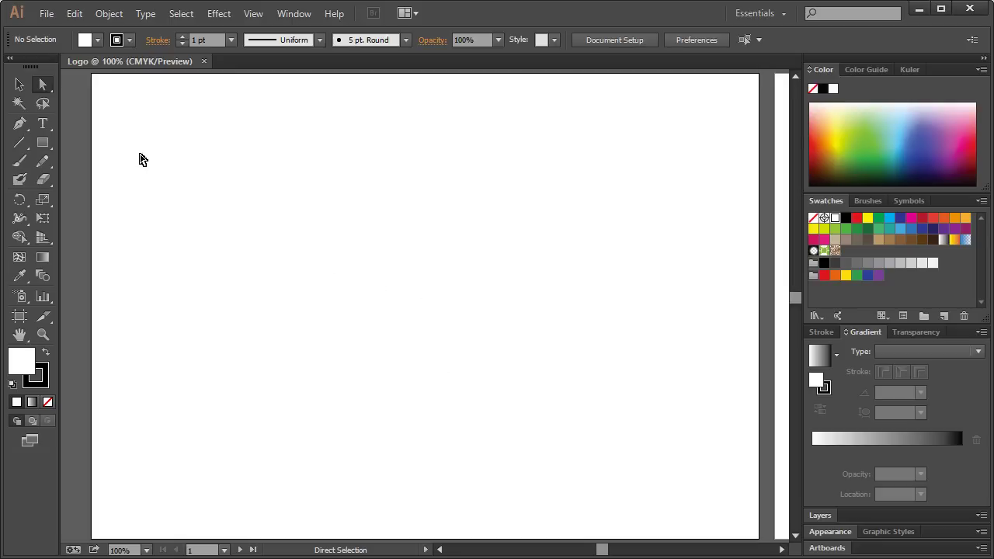
pyautogui.click(44, 127)
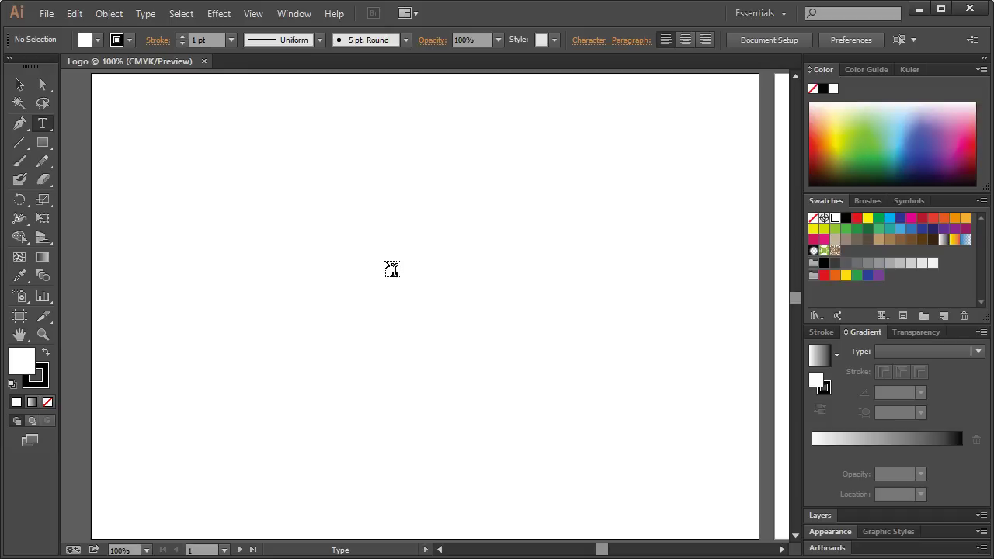
pyautogui.click(553, 262)
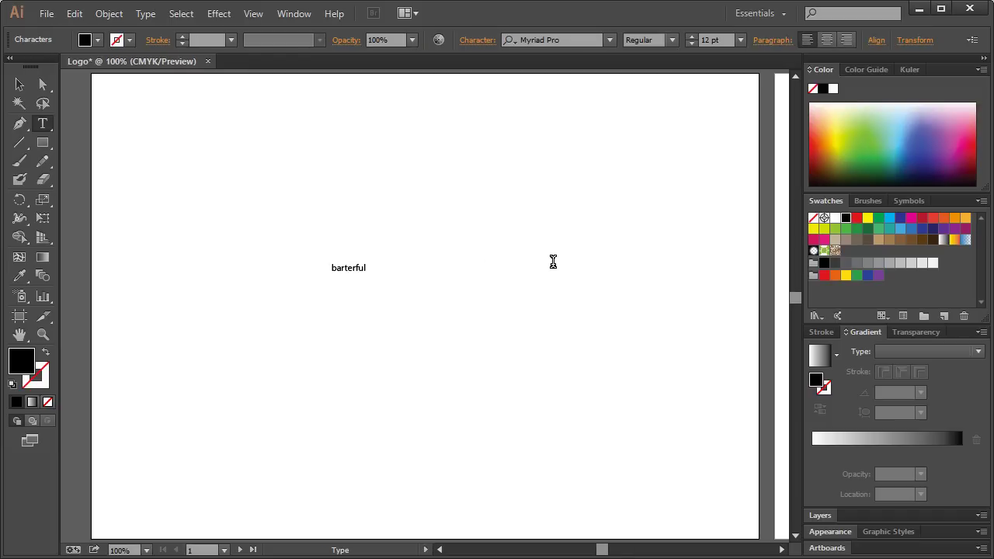
pyautogui.click(19, 84)
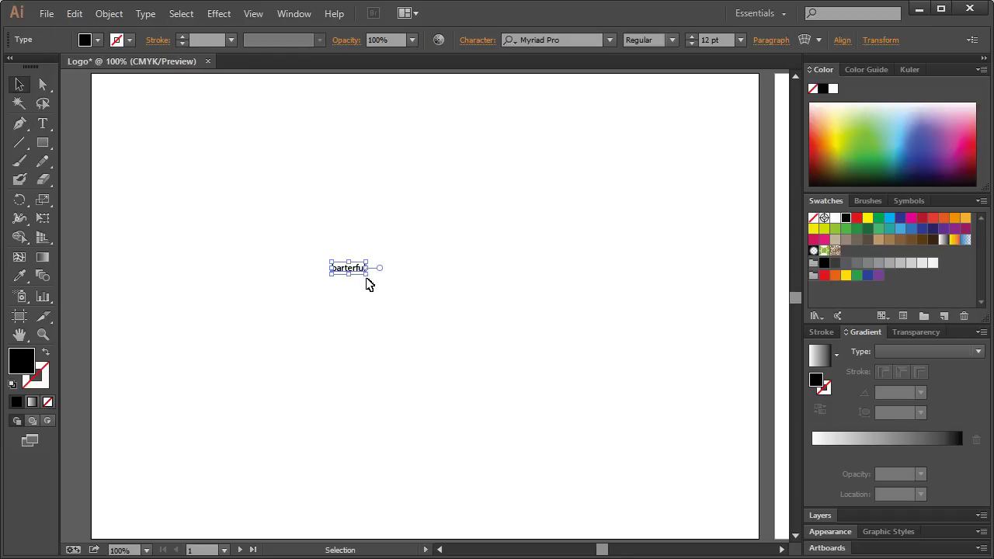
pyautogui.moveTo(367, 274); pyautogui.dragTo(588, 346)
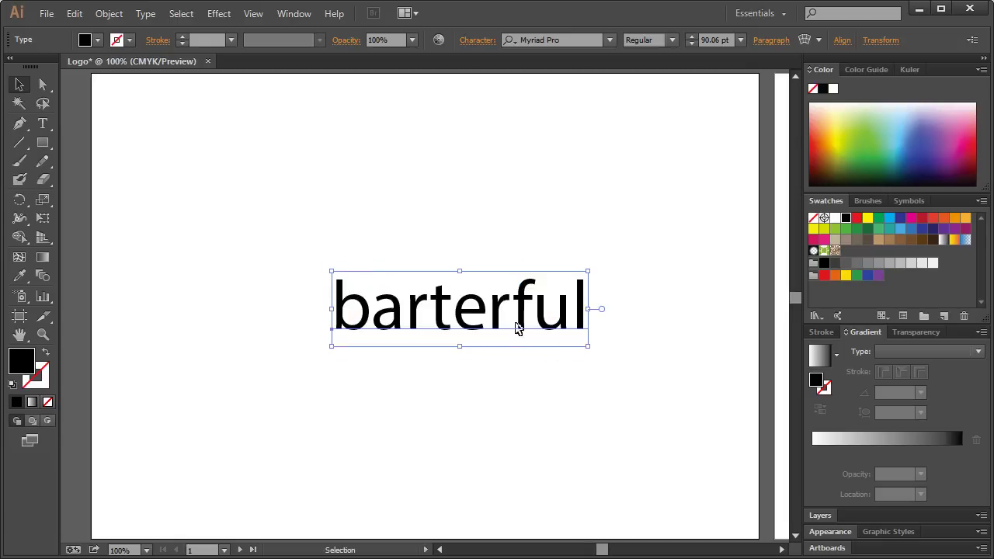
pyautogui.moveTo(518, 327); pyautogui.dragTo(504, 316)
# Set the word's font to Station Medium.
pyautogui.click(573, 42)
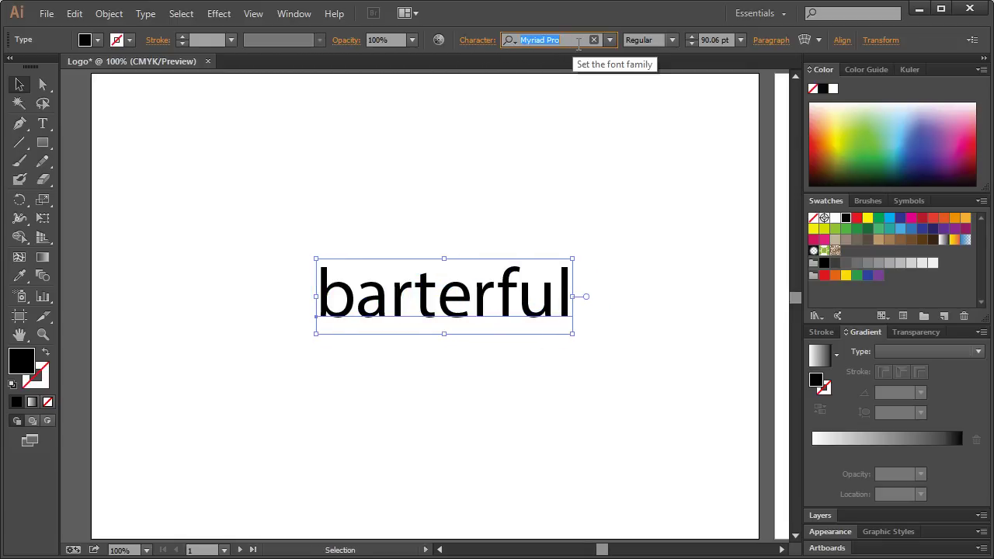
pyautogui.write('station medium')
pyautogui.press('Return')
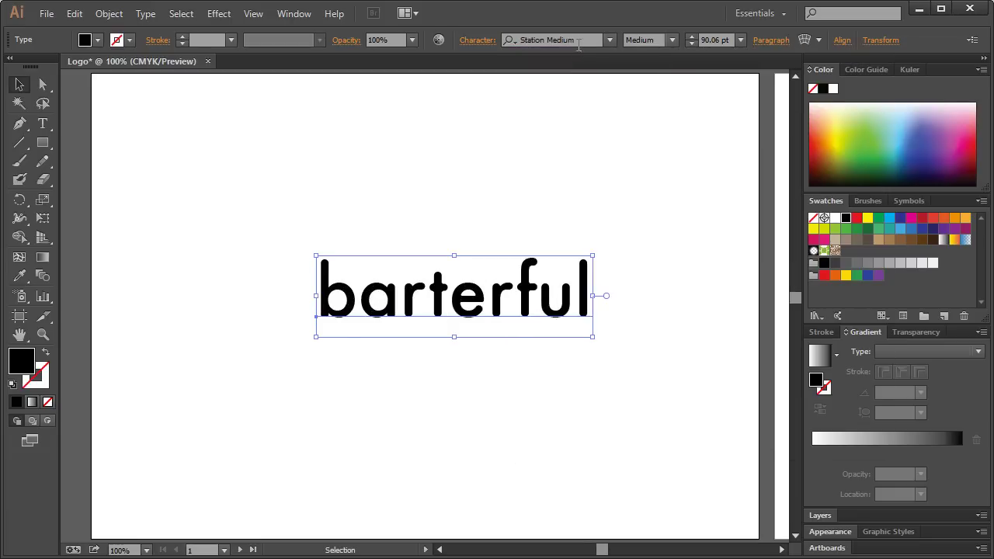
pyautogui.click(503, 233)
# Tighten the letter spacing of barterful to -50 tracking in the Character panel.
pyautogui.moveTo(494, 306); pyautogui.dragTo(482, 305)
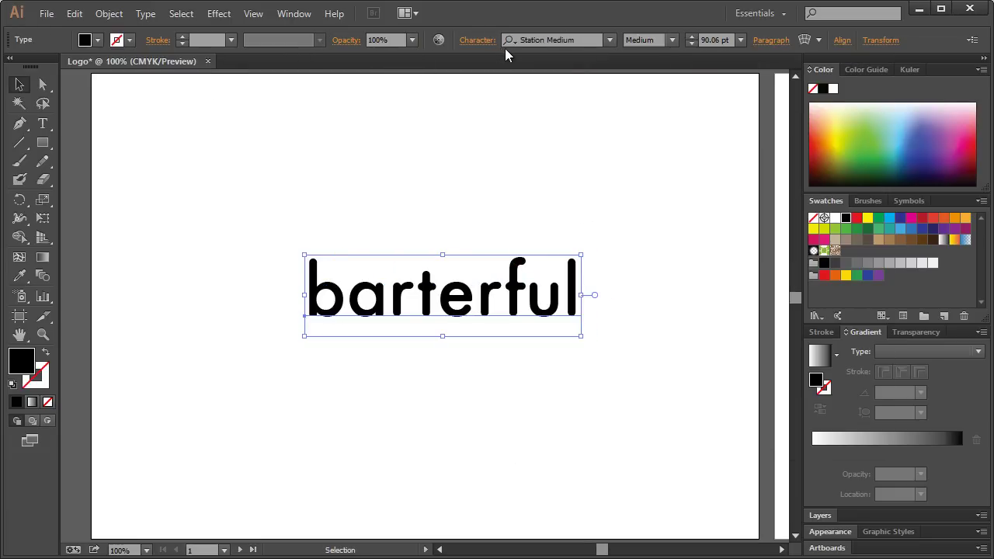
pyautogui.click(479, 40)
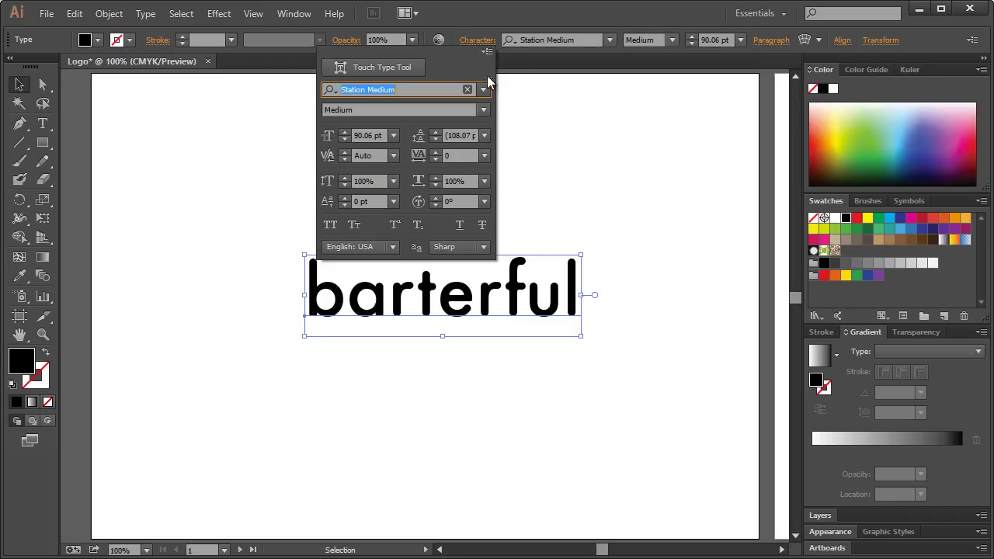
pyautogui.click(485, 156)
pyautogui.click(492, 208)
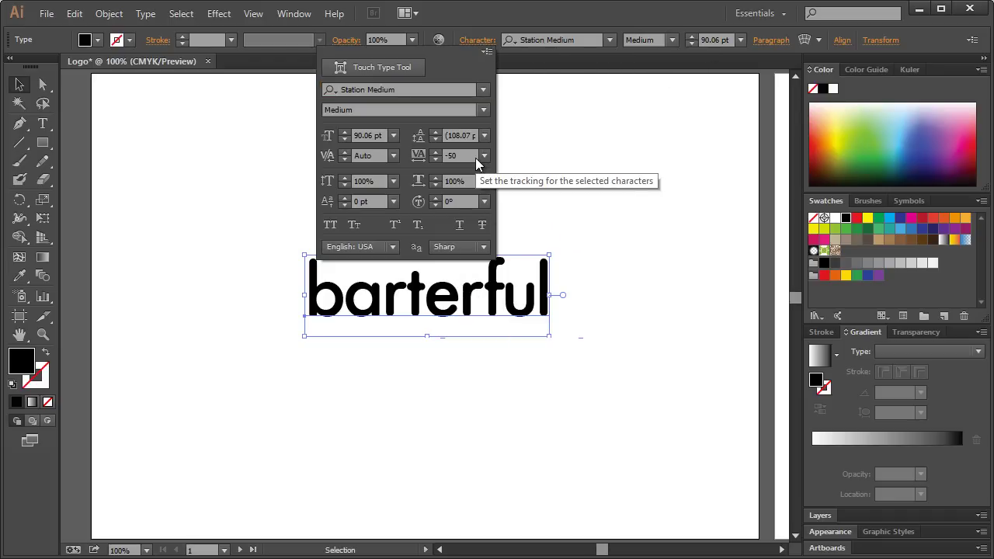
pyautogui.click(519, 164)
# Convert the barterful text into outlines with Shift+Ctrl+O.
pyautogui.moveTo(426, 302); pyautogui.dragTo(428, 303)
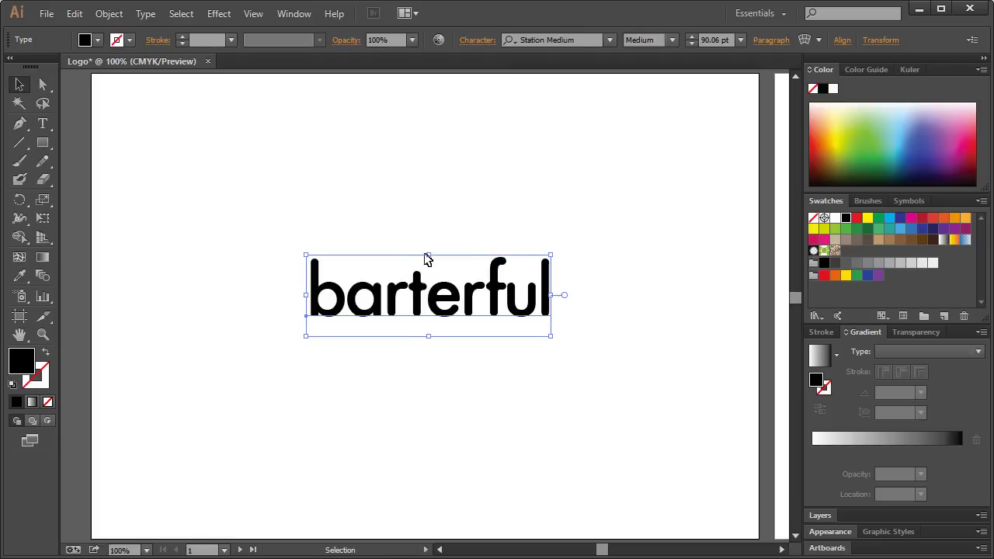
pyautogui.click(426, 214)
pyautogui.click(417, 281)
pyautogui.press('ctrl')
pyautogui.hotkey('ctrl', 'shift', 'o')
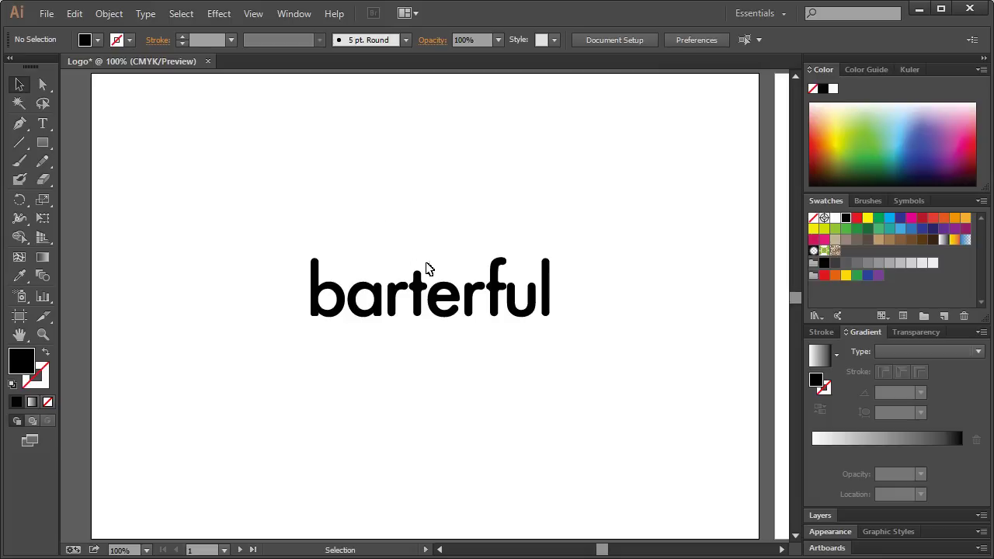
pyautogui.moveTo(274, 241)
pyautogui.mouseDown()
pyautogui.moveTo(572, 364)
pyautogui.moveTo(278, 255)
pyautogui.mouseUp()
# Ungroup the outlined barterful letters from the right-click menu.
pyautogui.click(335, 317)
pyautogui.rightClick(335, 316)
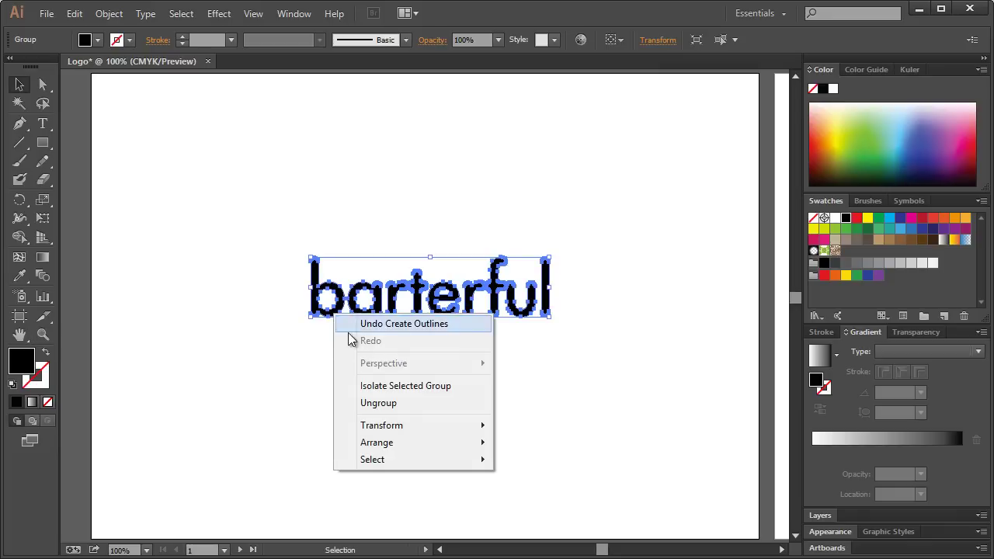
pyautogui.click(380, 403)
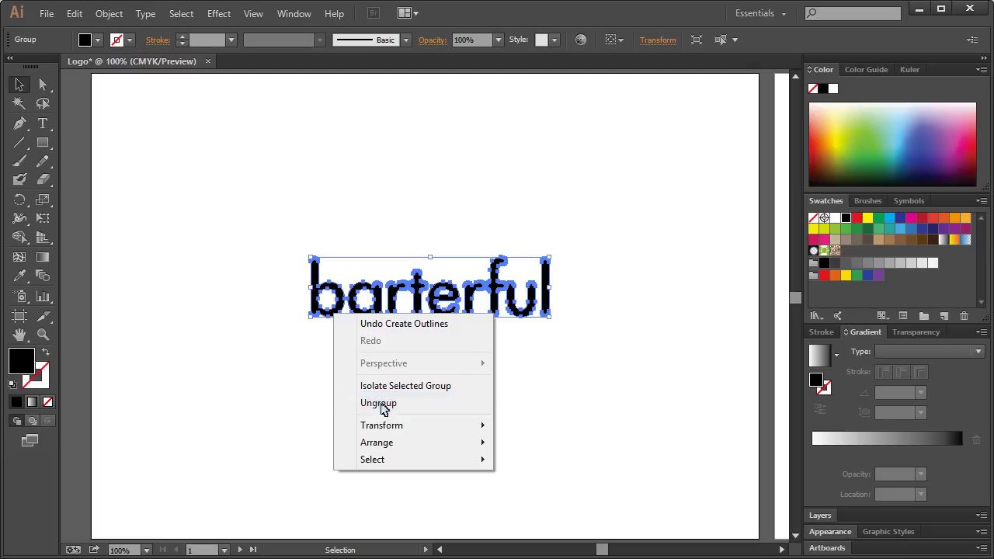
pyautogui.click(326, 357)
pyautogui.click(43, 334)
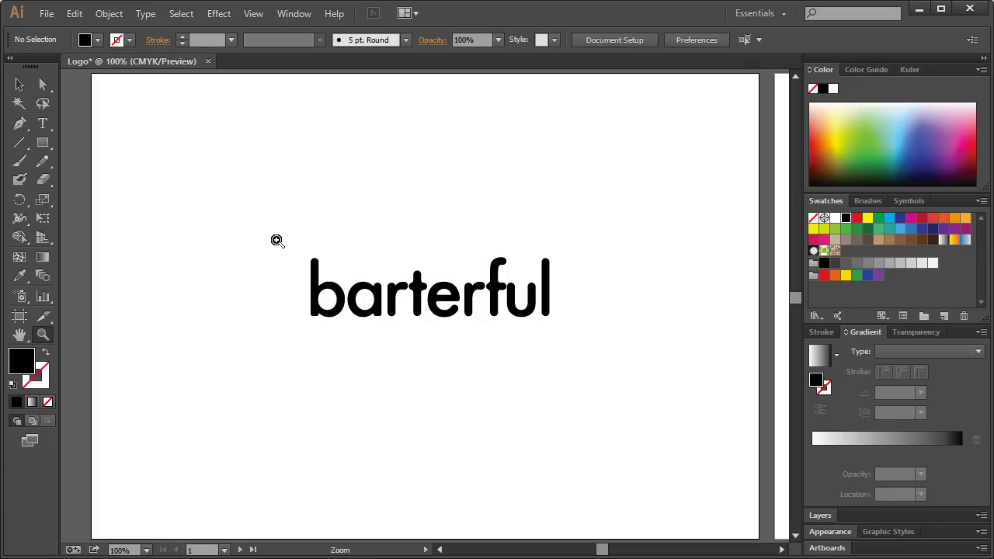
# Zoom in and select the letters b and a individually to confirm they are separate.
pyautogui.moveTo(272, 231); pyautogui.dragTo(449, 377)
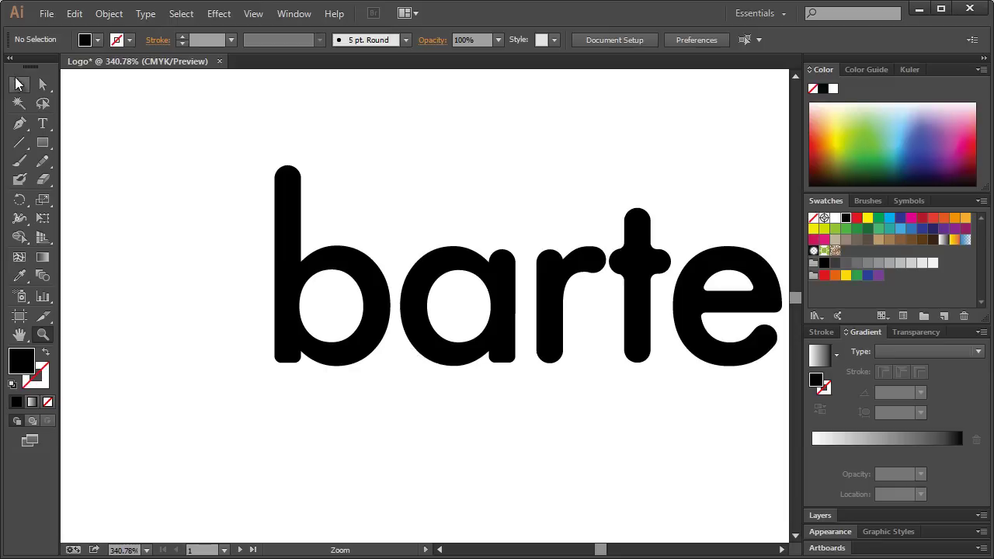
pyautogui.click(18, 83)
pyautogui.click(298, 280)
pyautogui.click(435, 271)
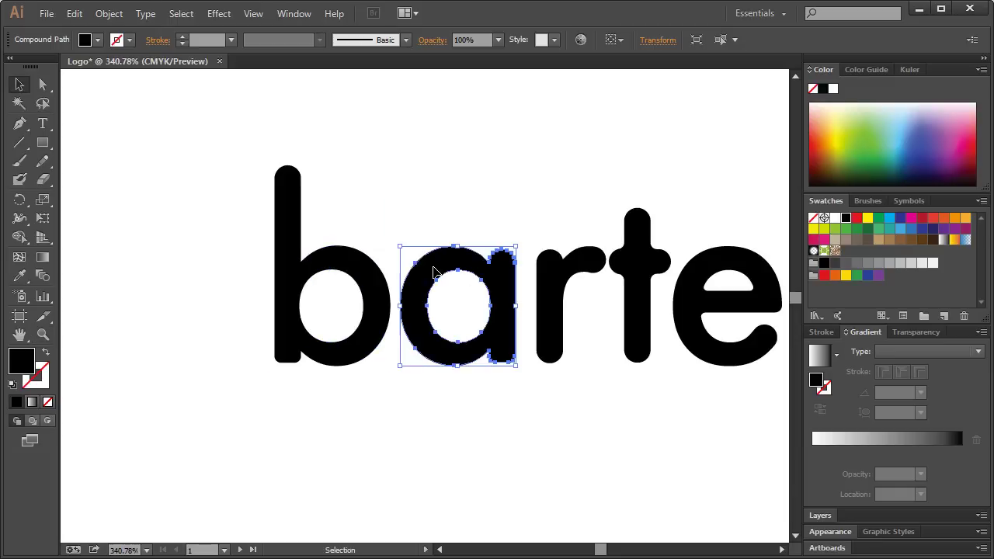
pyautogui.click(373, 218)
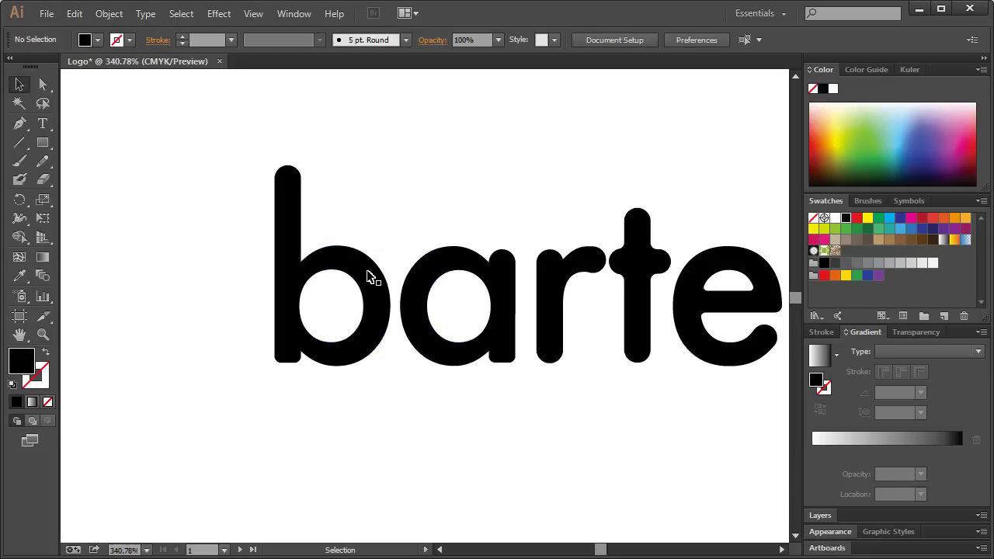
pyautogui.click(369, 279)
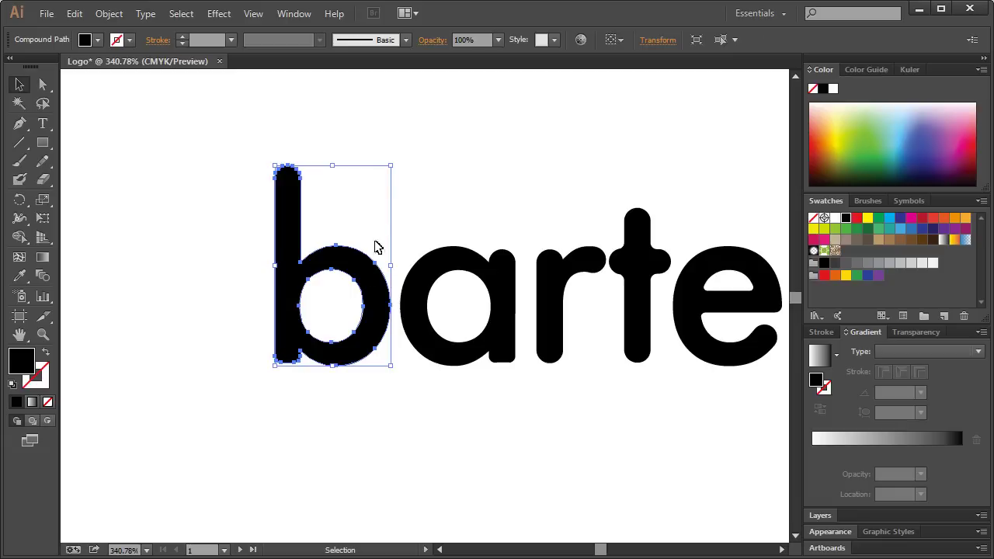
pyautogui.click(384, 216)
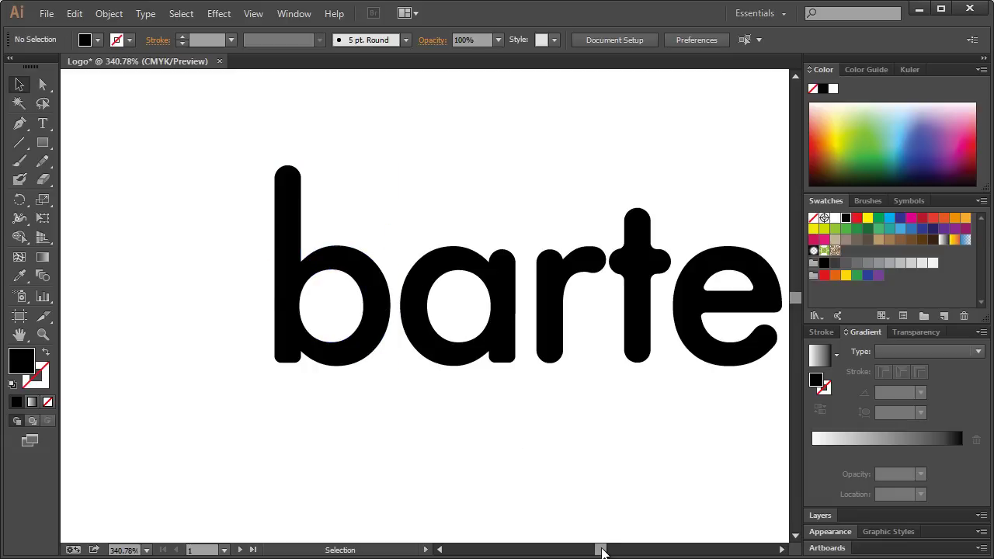
pyautogui.moveTo(599, 548); pyautogui.dragTo(601, 548)
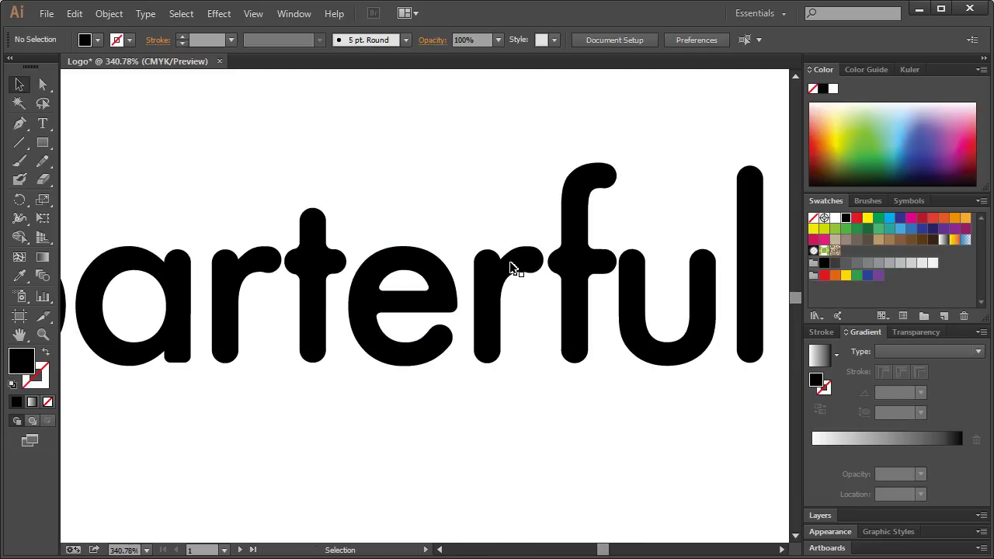
pyautogui.moveTo(605, 550); pyautogui.dragTo(600, 552)
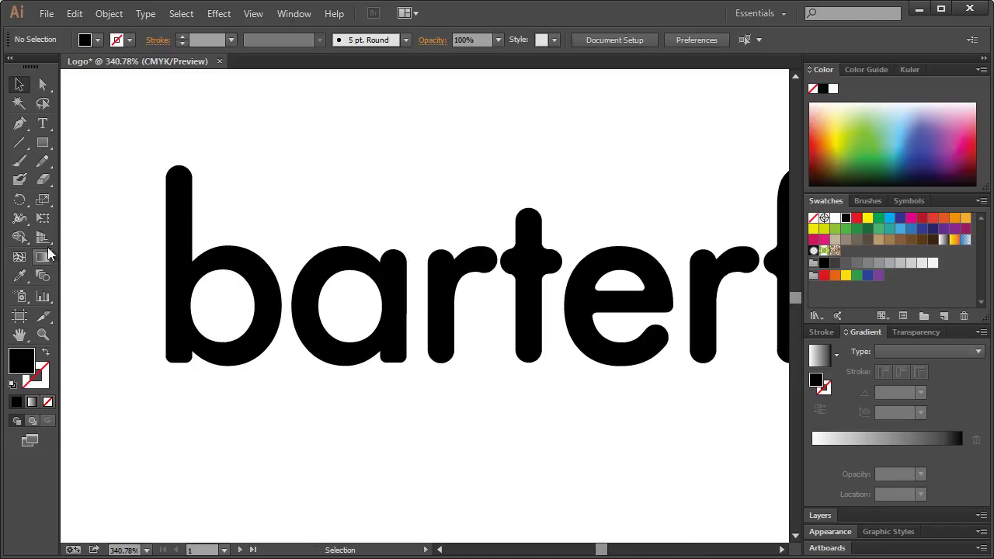
# Set up the Pen tool with no fill and a black 10 pt stroke.
pyautogui.click(19, 125)
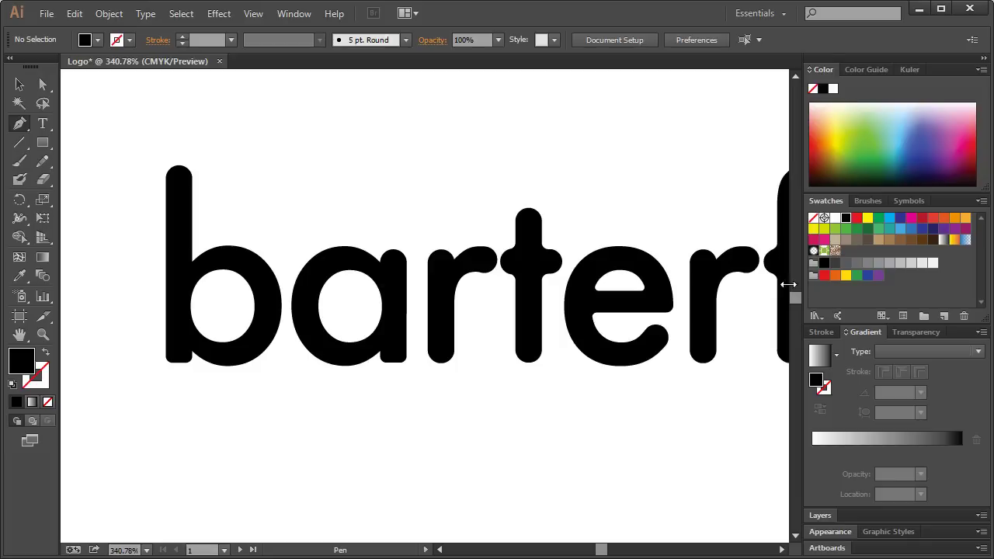
pyautogui.click(814, 219)
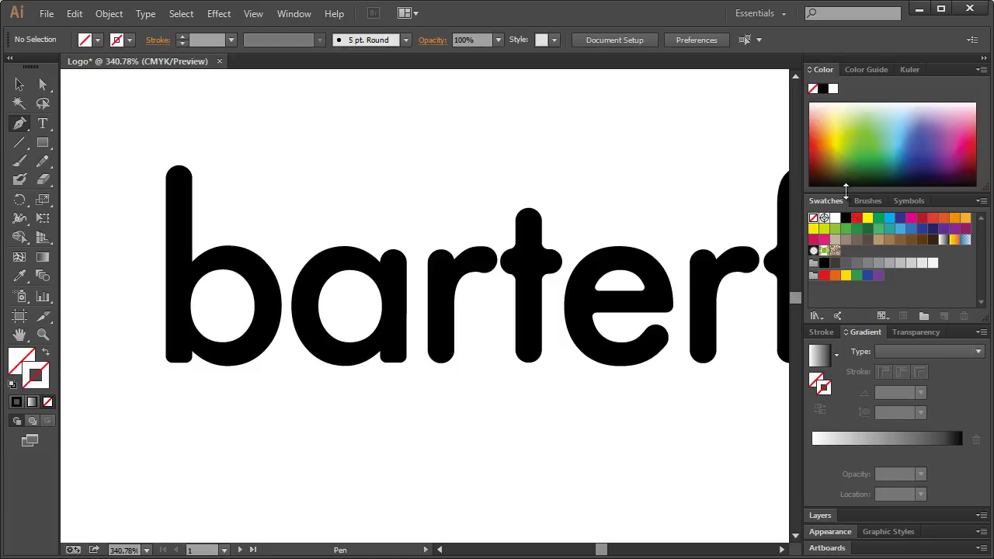
pyautogui.press('x')
pyautogui.click(845, 218)
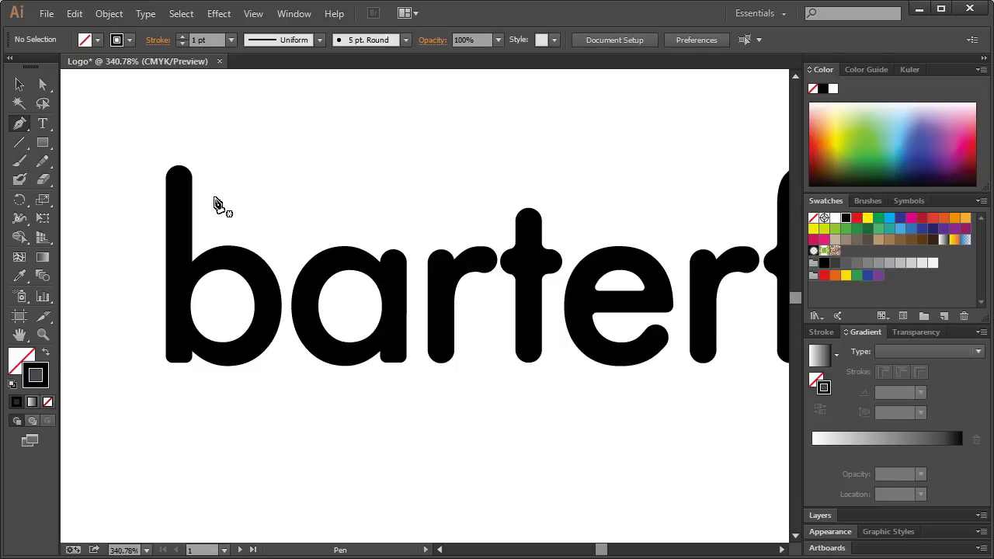
pyautogui.click(185, 40)
pyautogui.press('Return')
# Zoom in on 'ba' and draw a straight line down the b's stem.
pyautogui.click(42, 334)
pyautogui.moveTo(97, 123); pyautogui.dragTo(359, 409)
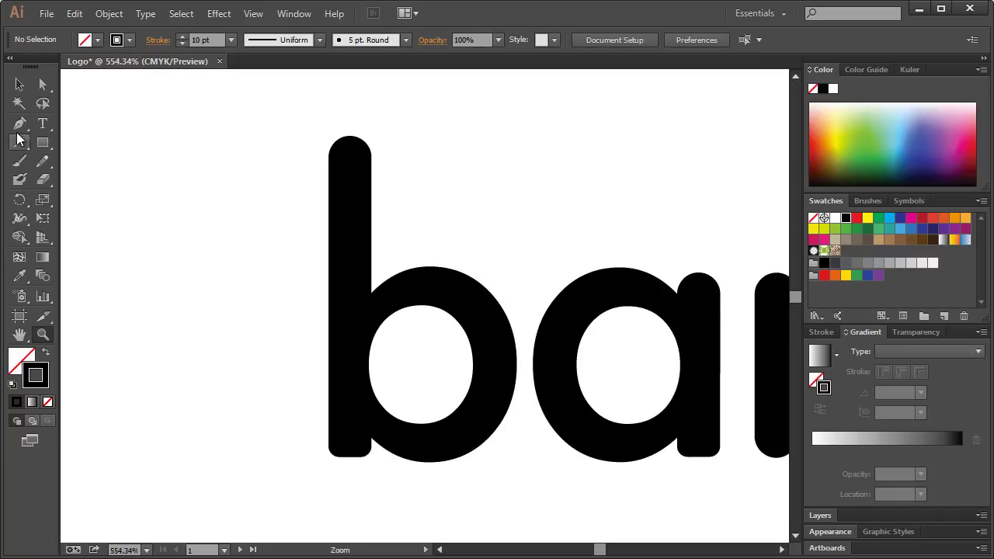
pyautogui.click(20, 123)
pyautogui.click(349, 165)
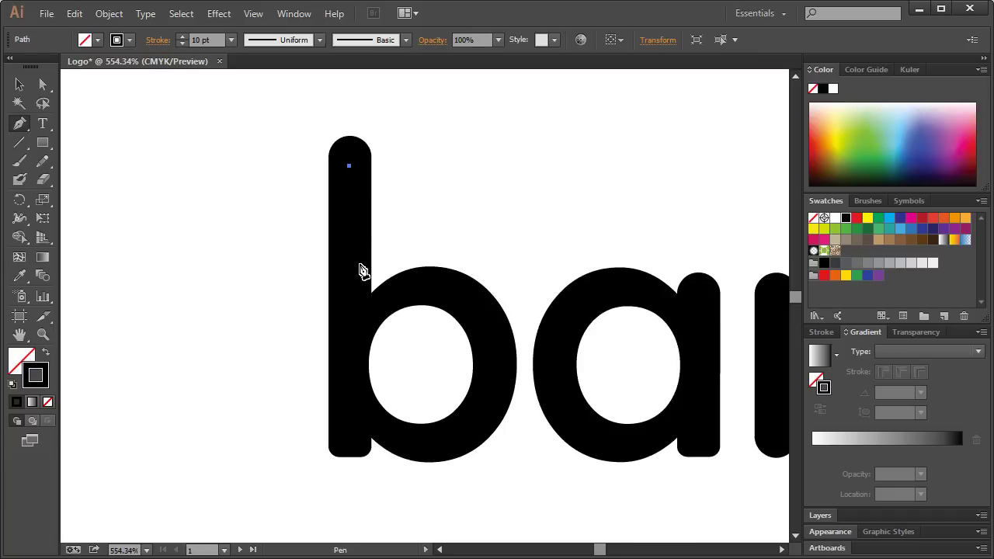
pyautogui.click(349, 271)
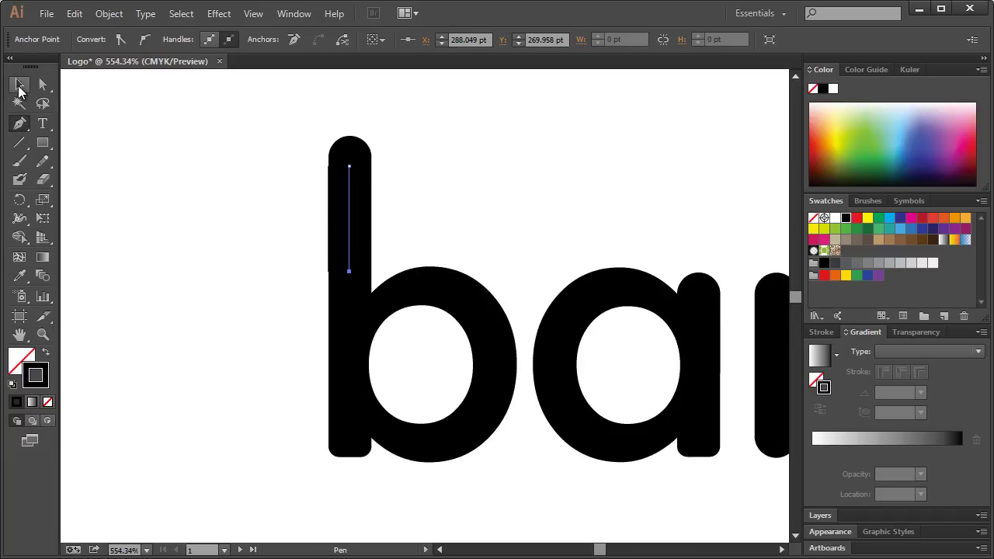
# Move the stem line out so it sits just left of the b.
pyautogui.click(20, 83)
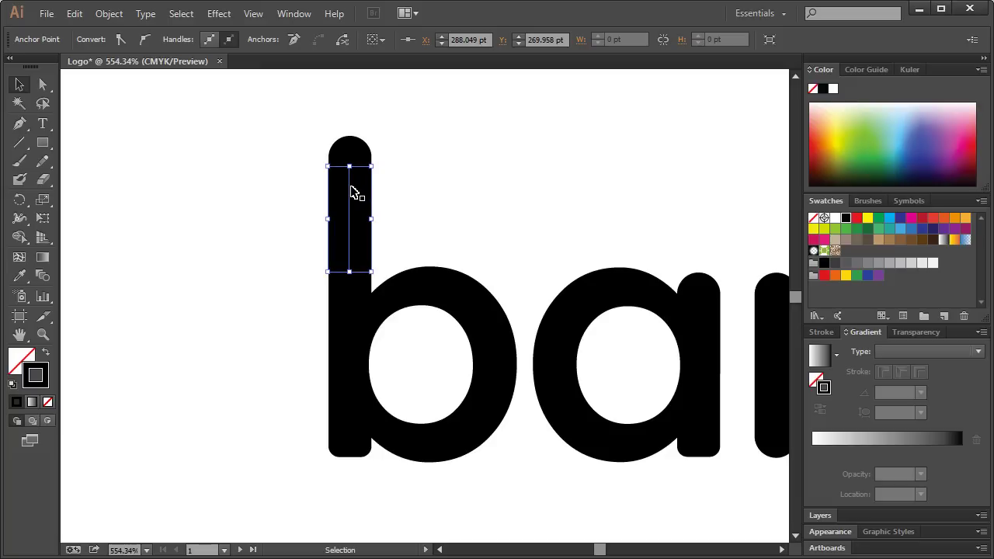
pyautogui.moveTo(349, 186); pyautogui.dragTo(354, 191)
pyautogui.click(399, 202)
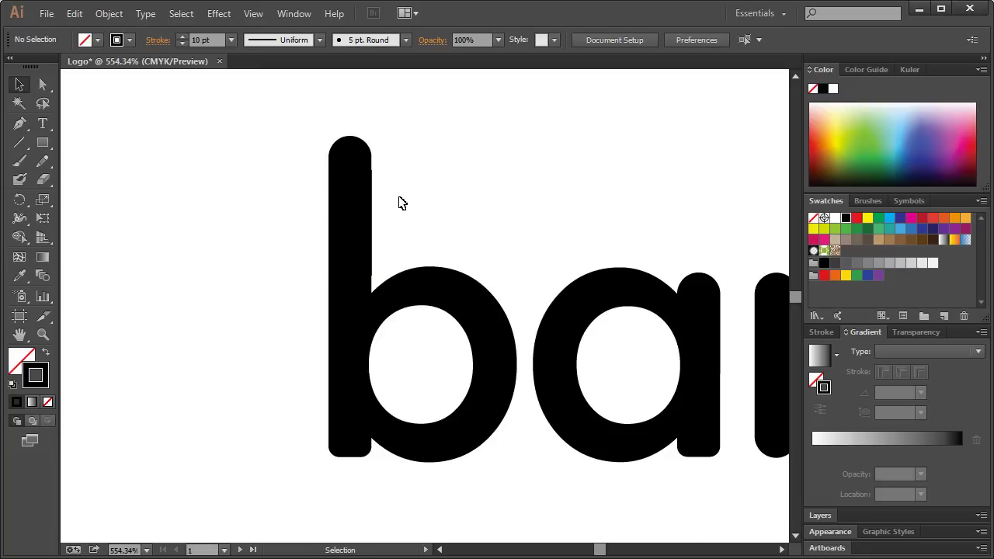
pyautogui.click(351, 204)
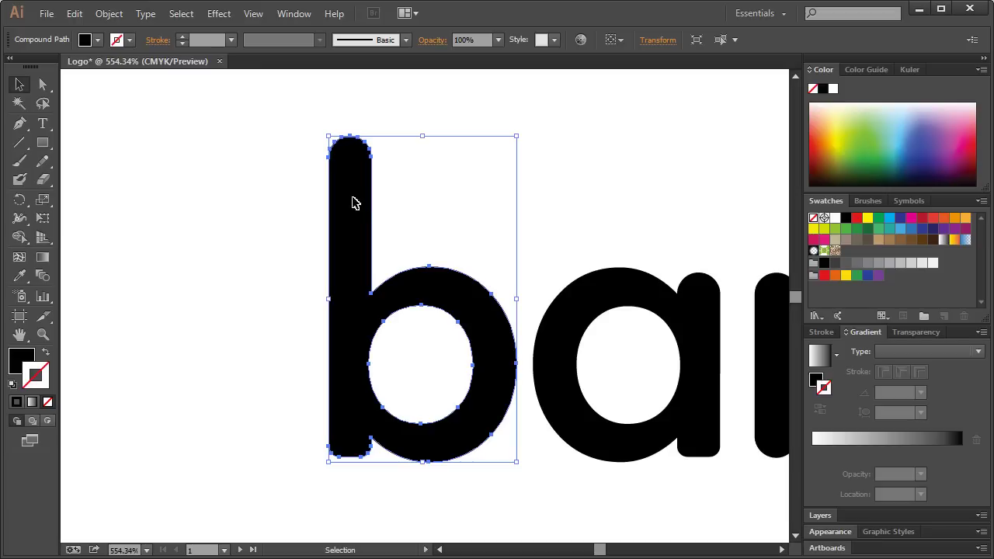
pyautogui.click(350, 203)
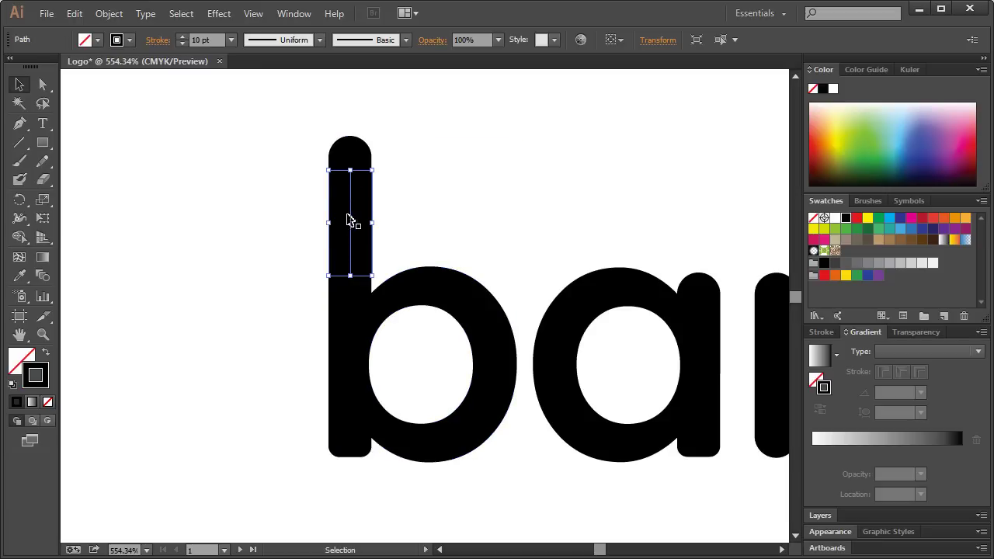
pyautogui.moveTo(352, 217); pyautogui.dragTo(261, 225)
pyautogui.click(549, 525)
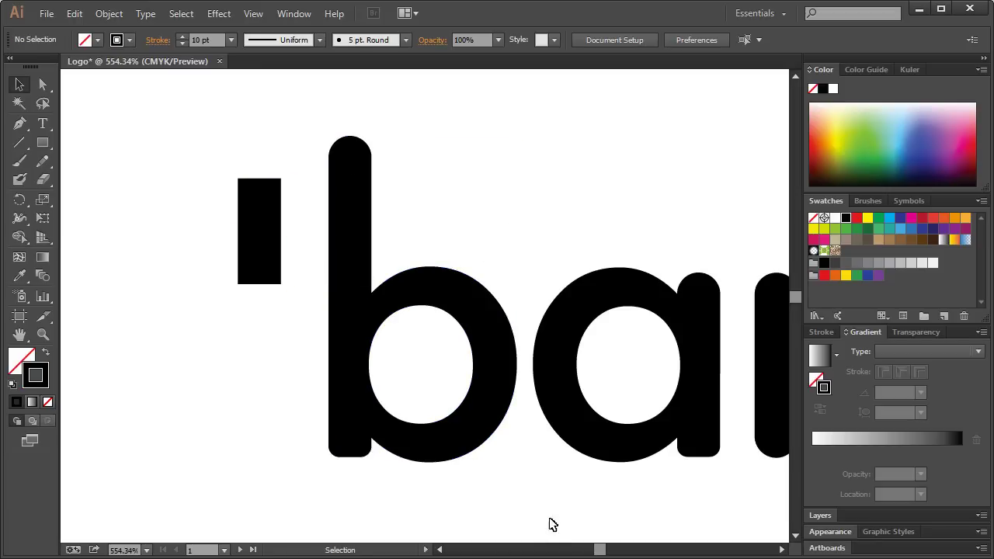
pyautogui.hscroll(5, 598, 550)
pyautogui.hscroll(-3, 598, 550)
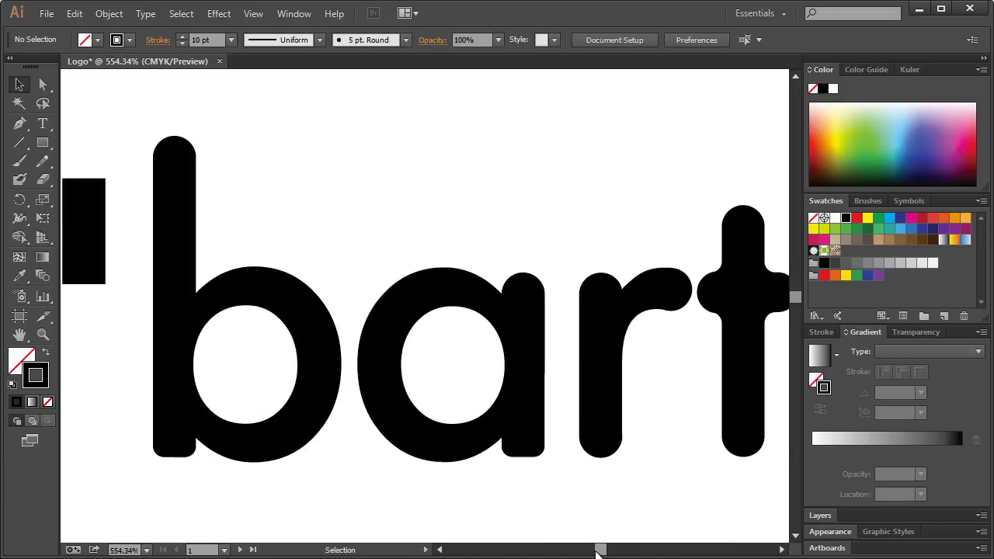
# Draw a curved path from the bottom of the b's bowl up to the top of the a.
pyautogui.click(20, 123)
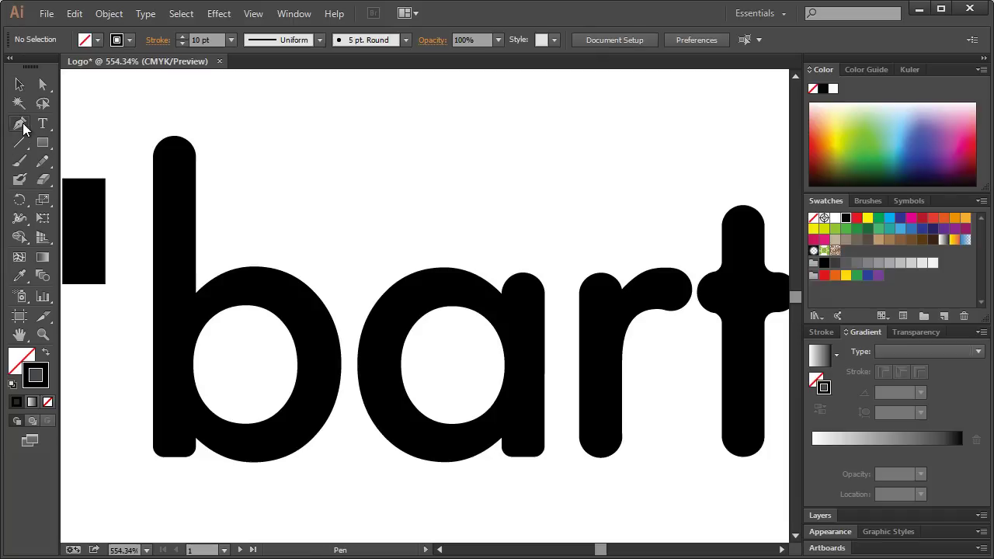
pyautogui.click(291, 428)
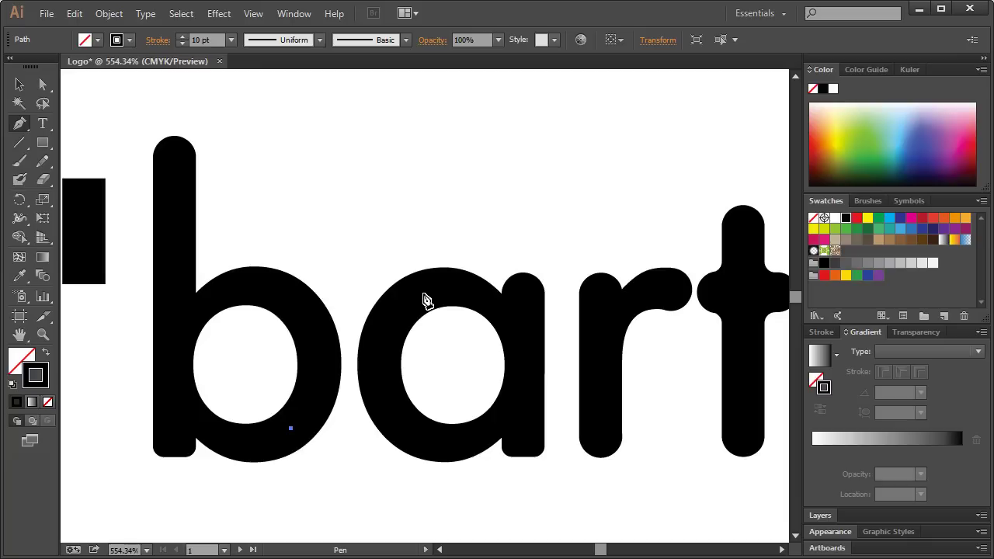
pyautogui.moveTo(423, 293); pyautogui.dragTo(487, 266)
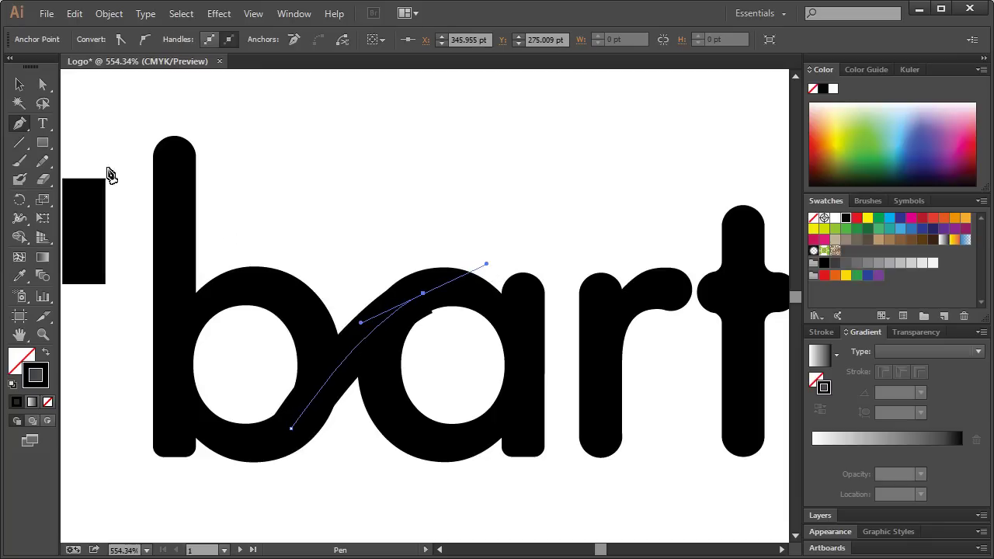
# Reshape the curve's anchors and handles so the b's bowl flows into the a.
pyautogui.click(42, 84)
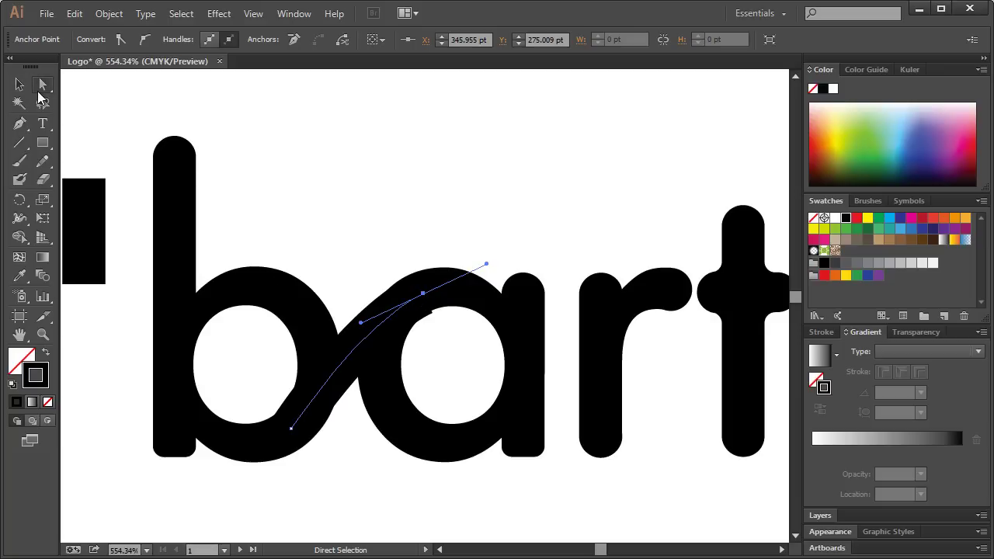
pyautogui.click(430, 296)
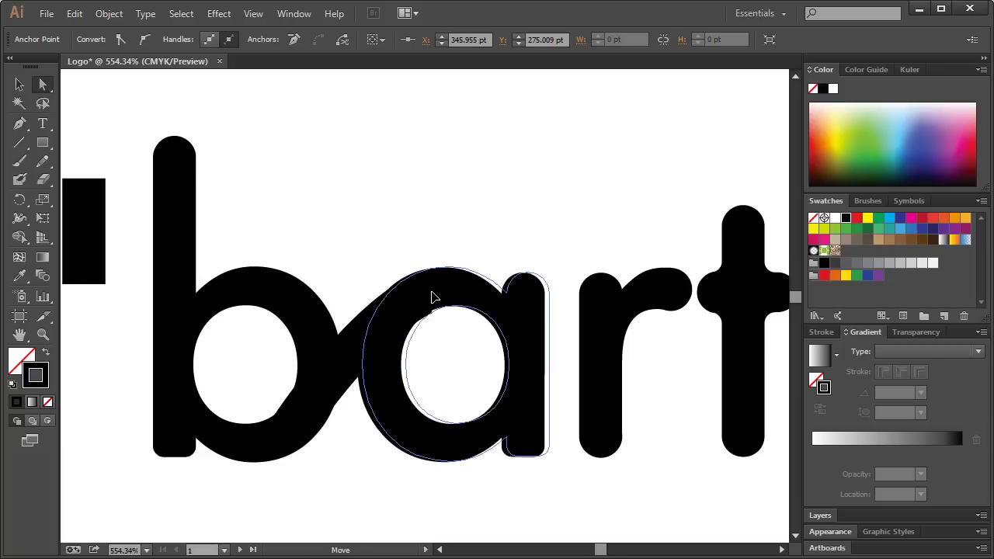
pyautogui.click(359, 339)
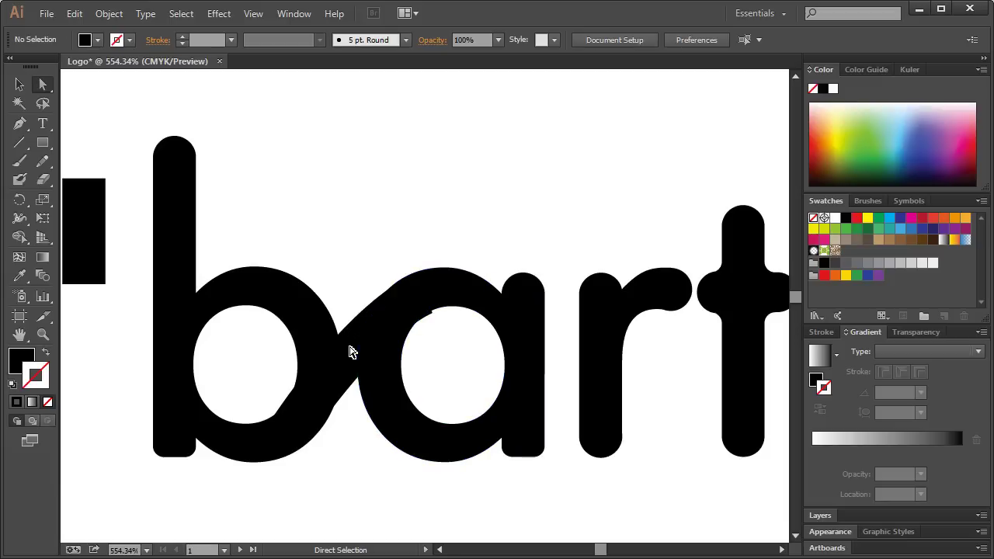
pyautogui.click(355, 355)
pyautogui.click(425, 295)
pyautogui.moveTo(427, 299)
pyautogui.mouseDown()
pyautogui.moveTo(432, 286)
pyautogui.moveTo(417, 296)
pyautogui.mouseUp()
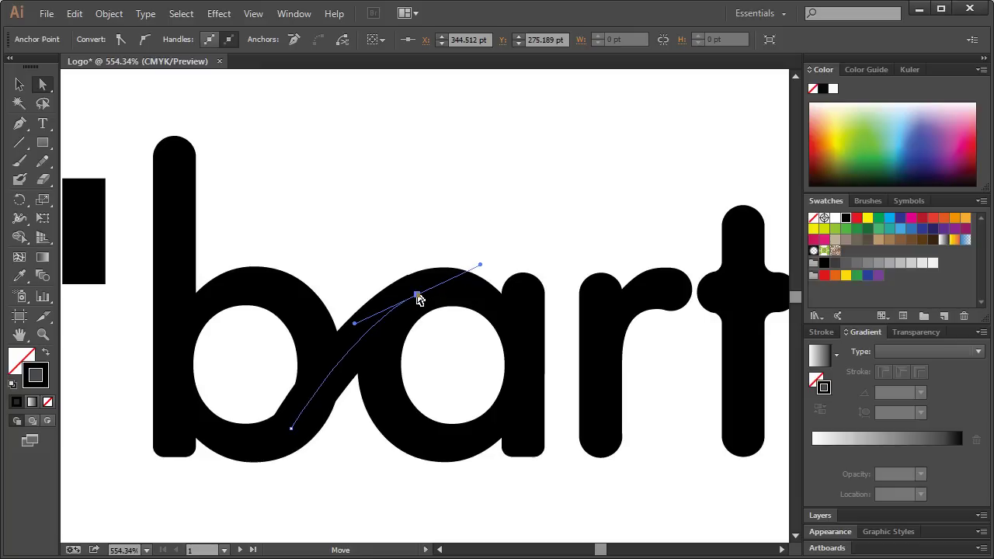
pyautogui.click(290, 429)
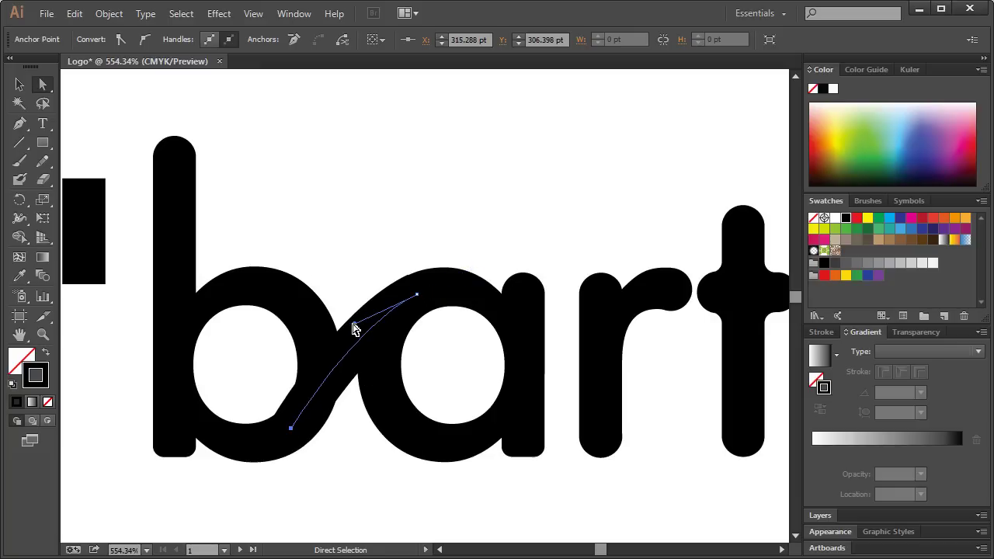
pyautogui.moveTo(354, 324); pyautogui.dragTo(355, 333)
pyautogui.moveTo(289, 432); pyautogui.dragTo(304, 418)
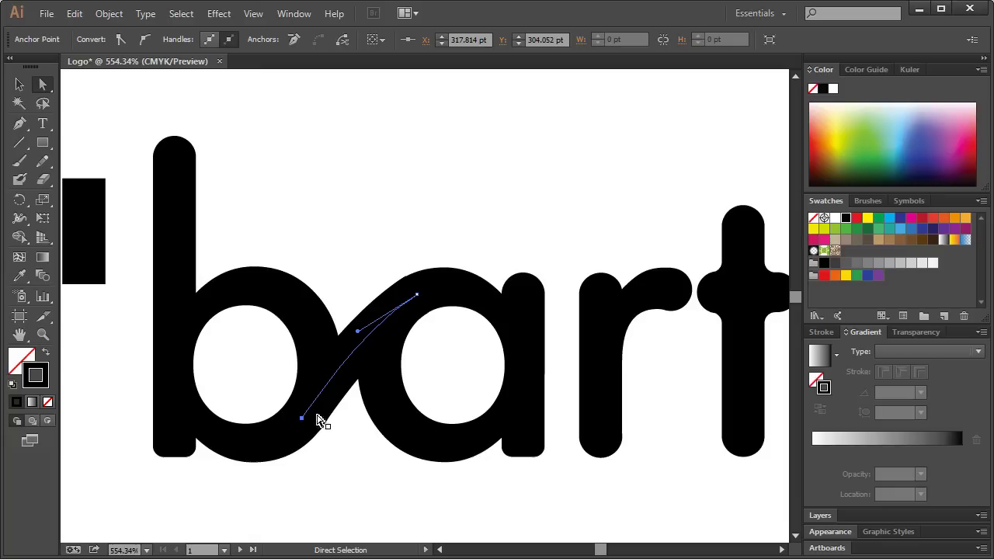
pyautogui.click(417, 295)
pyautogui.moveTo(359, 336); pyautogui.dragTo(362, 329)
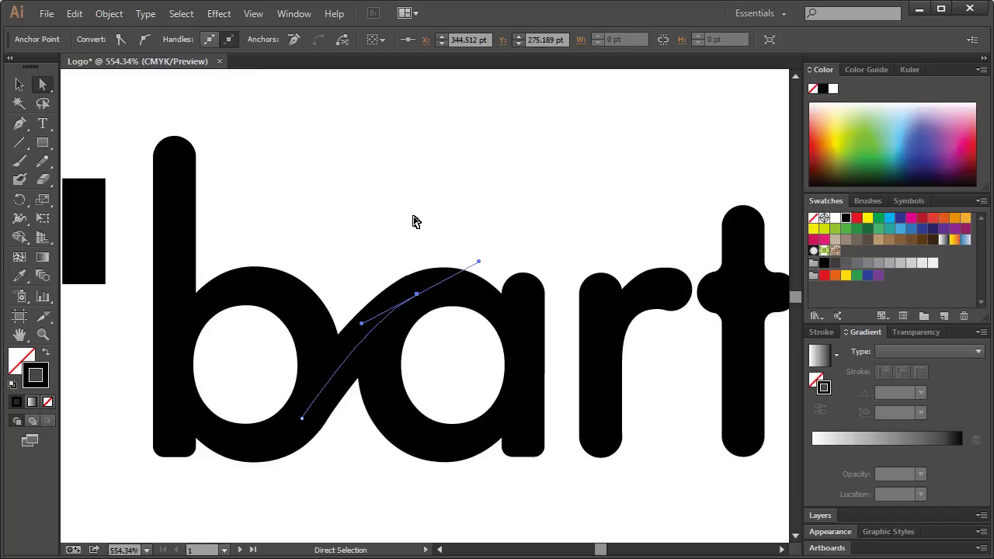
pyautogui.click(583, 483)
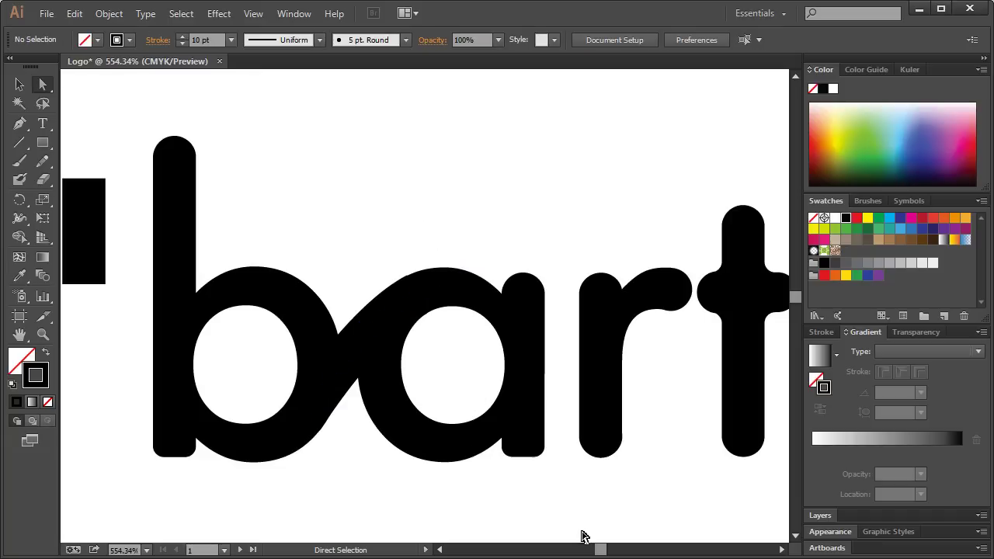
# Move the diagonal path beneath its duplicate in the Layers panel.
pyautogui.click(20, 85)
pyautogui.click(355, 356)
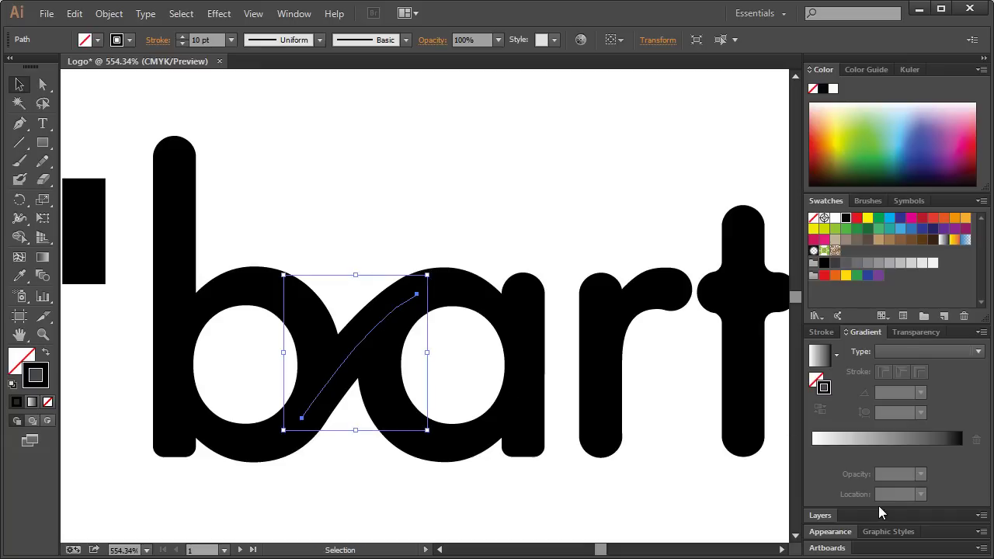
pyautogui.click(821, 516)
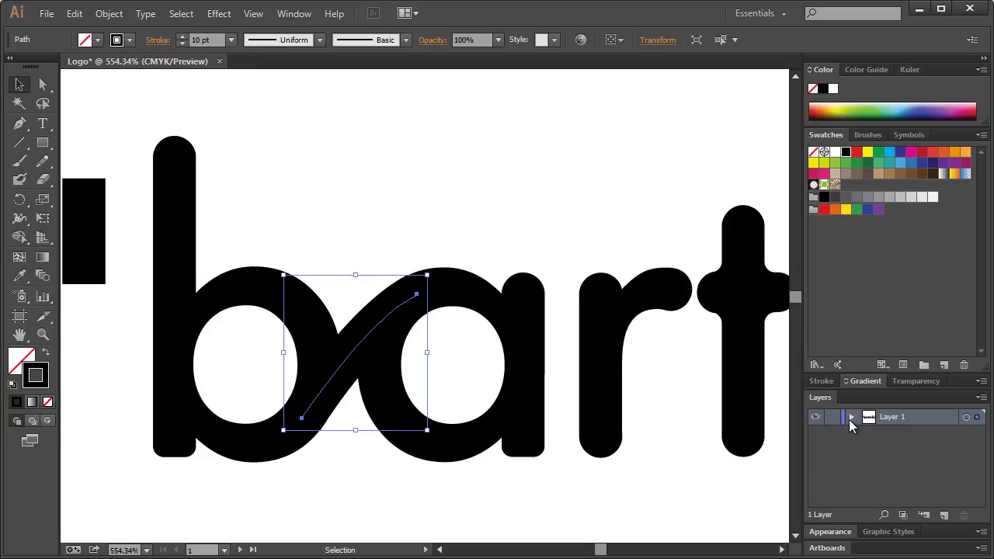
pyautogui.click(850, 417)
pyautogui.moveTo(856, 371); pyautogui.dragTo(877, 244)
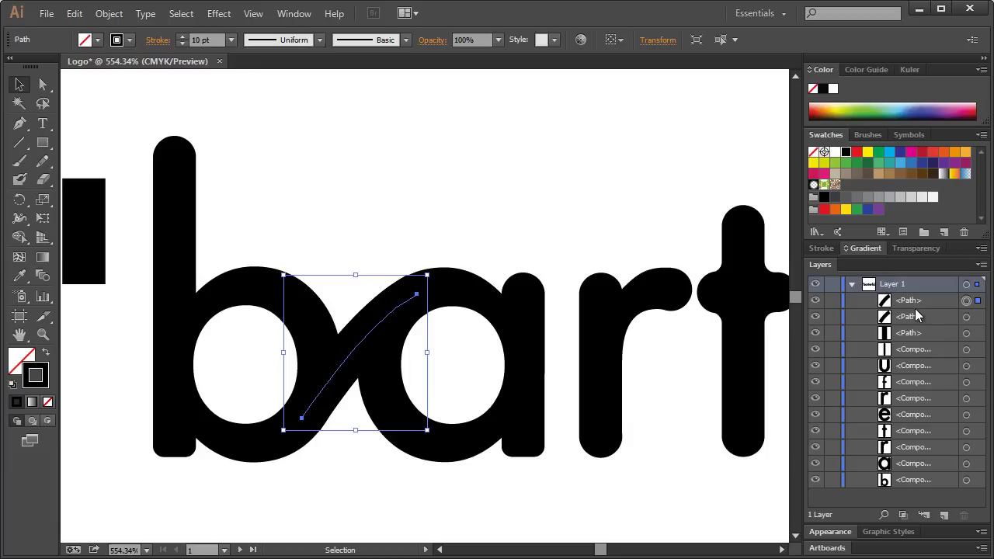
pyautogui.moveTo(918, 301); pyautogui.dragTo(918, 331)
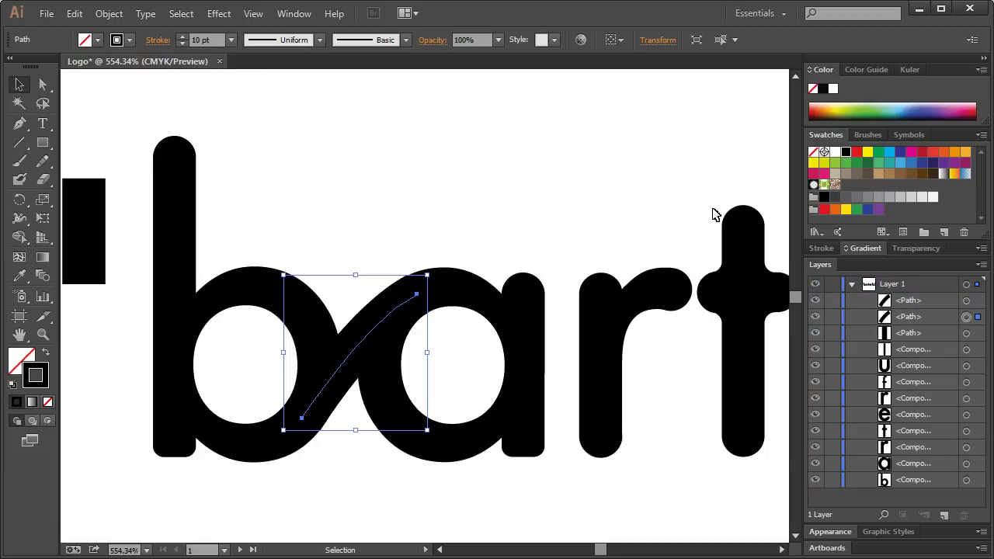
# Give the lower copy a white stroke and nudge it down and right.
pyautogui.click(830, 242)
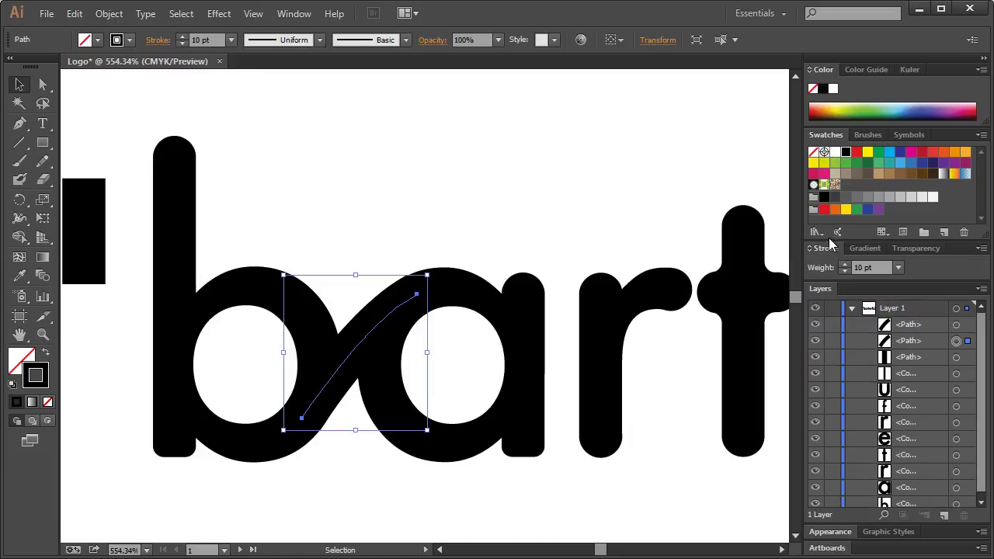
pyautogui.moveTo(862, 240); pyautogui.dragTo(864, 320)
pyautogui.click(865, 329)
pyautogui.click(836, 153)
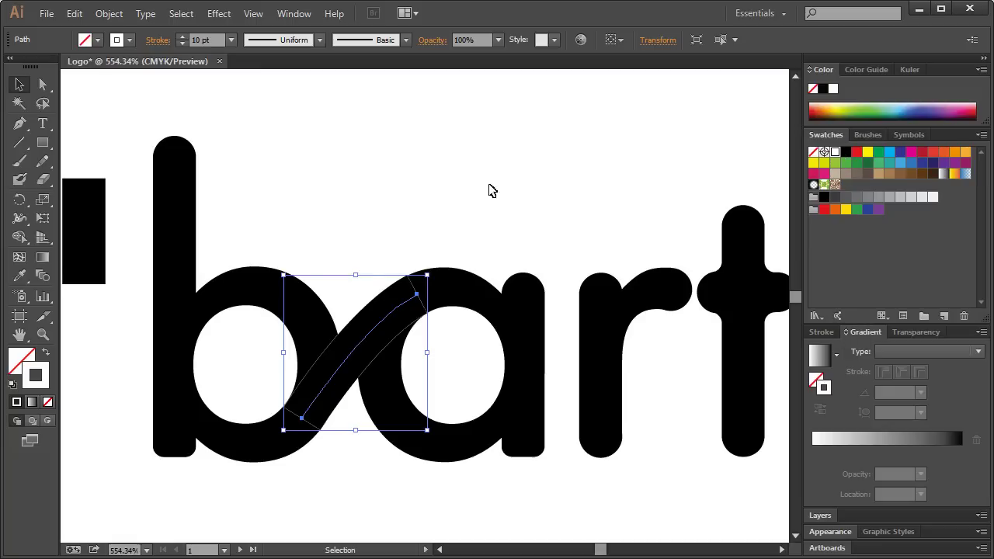
pyautogui.press('Right')
pyautogui.press('Down')
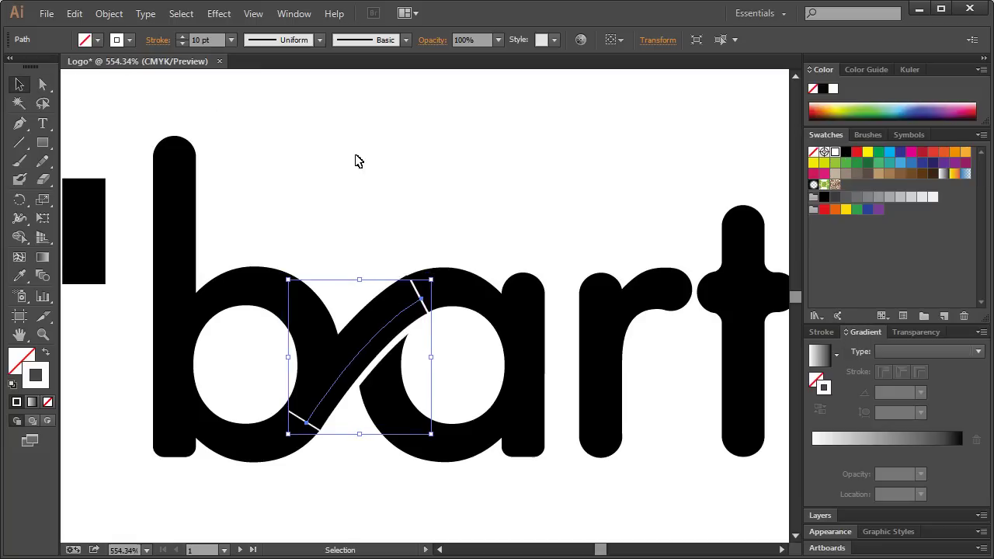
pyautogui.press('Right')
pyautogui.press('Down')
pyautogui.press('Down')
pyautogui.press('Down')
pyautogui.press('Down')
pyautogui.press('Right')
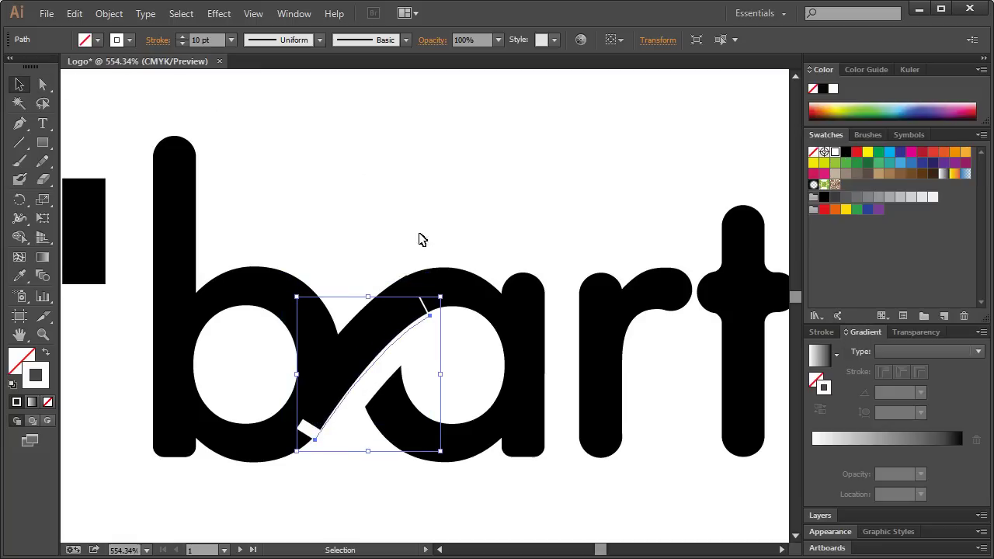
# Adjust the white stroke's lower and upper anchors to clean up the gap.
pyautogui.click(42, 84)
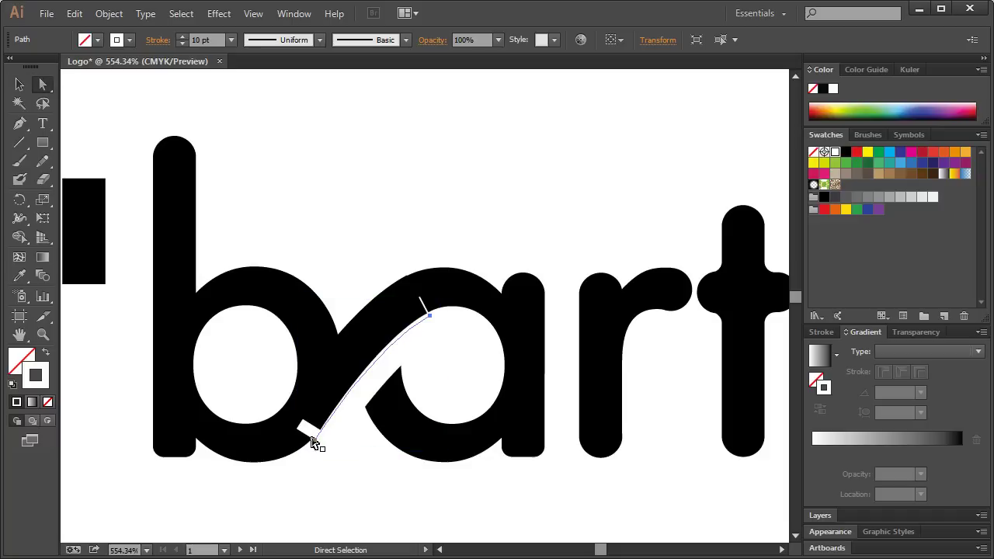
pyautogui.moveTo(314, 443); pyautogui.dragTo(330, 425)
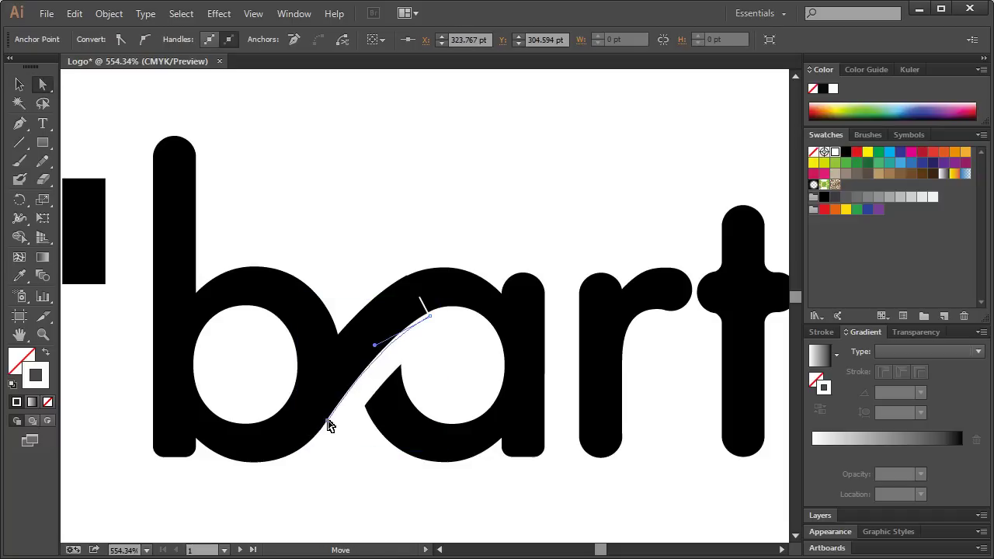
pyautogui.click(426, 318)
pyautogui.moveTo(424, 317); pyautogui.dragTo(426, 321)
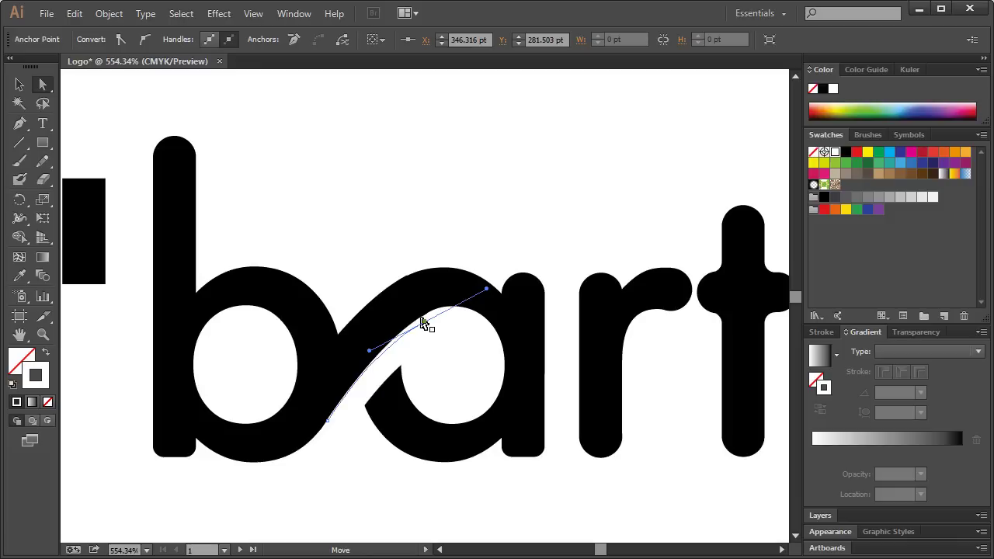
pyautogui.click(381, 254)
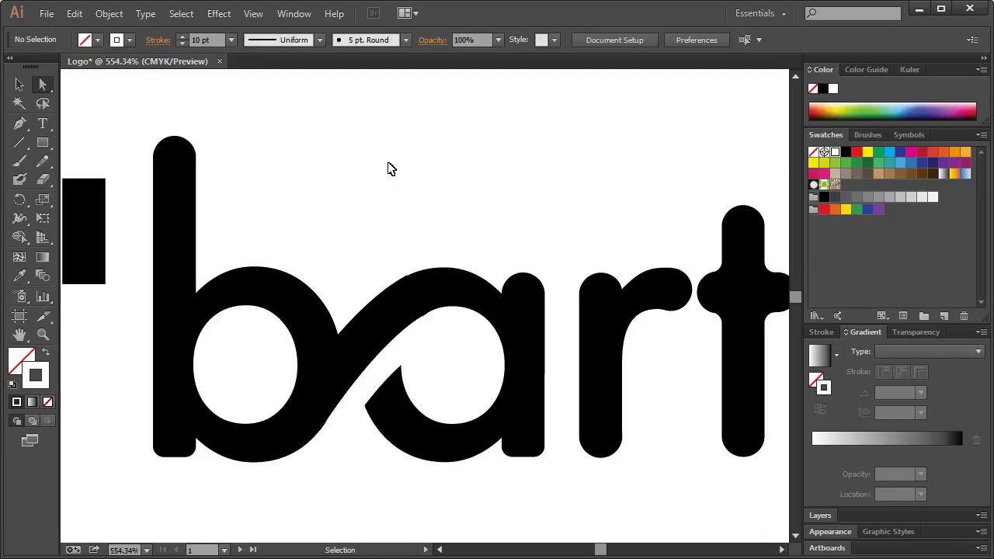
# Paste a copy of the b-a diagonal and white strokes in front and drag it between e and r.
pyautogui.hotkey('ctrl', '1')
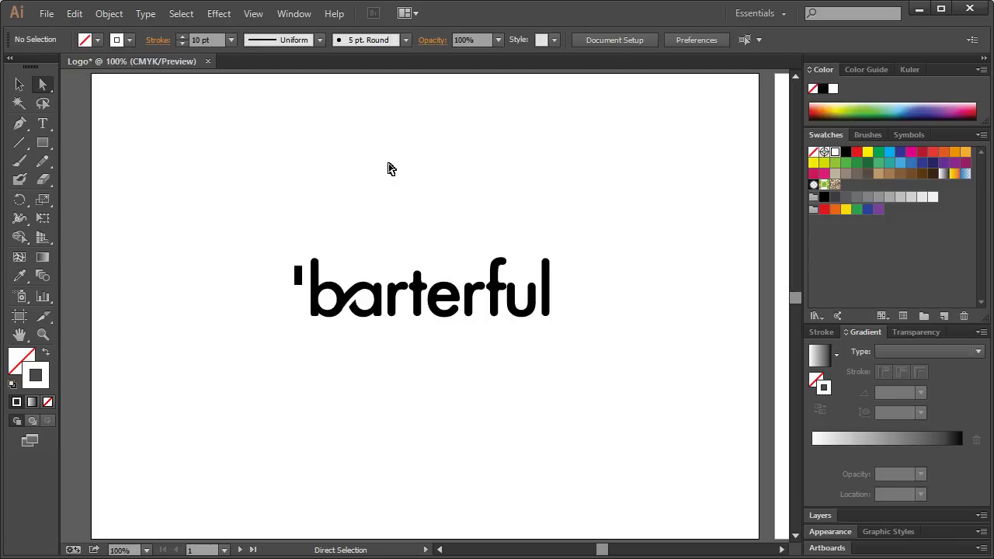
pyautogui.click(43, 334)
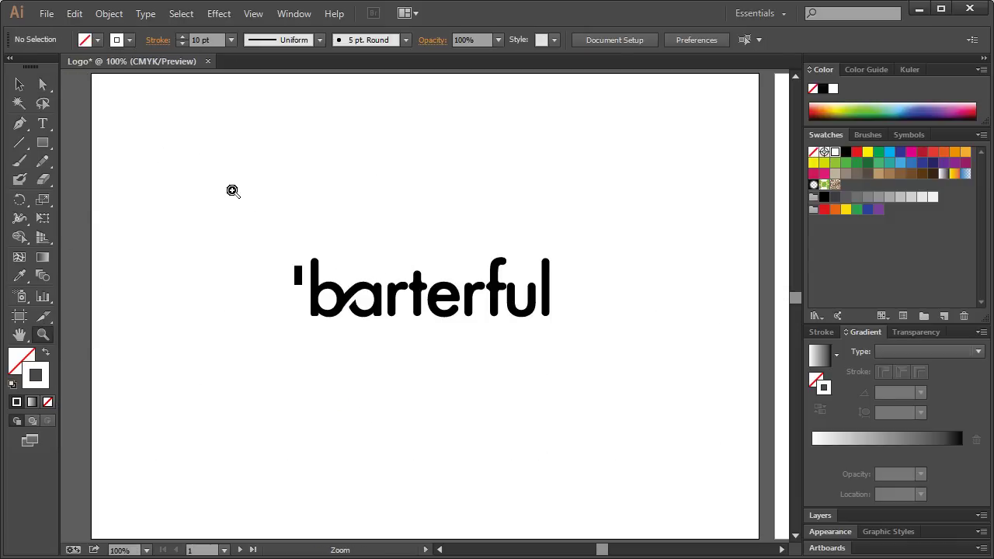
pyautogui.moveTo(288, 242); pyautogui.dragTo(518, 339)
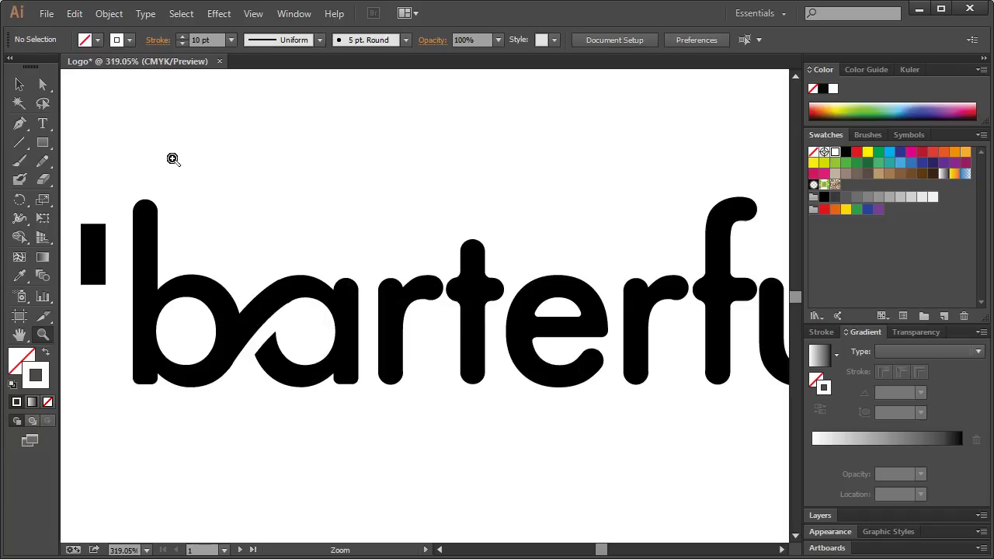
pyautogui.click(19, 84)
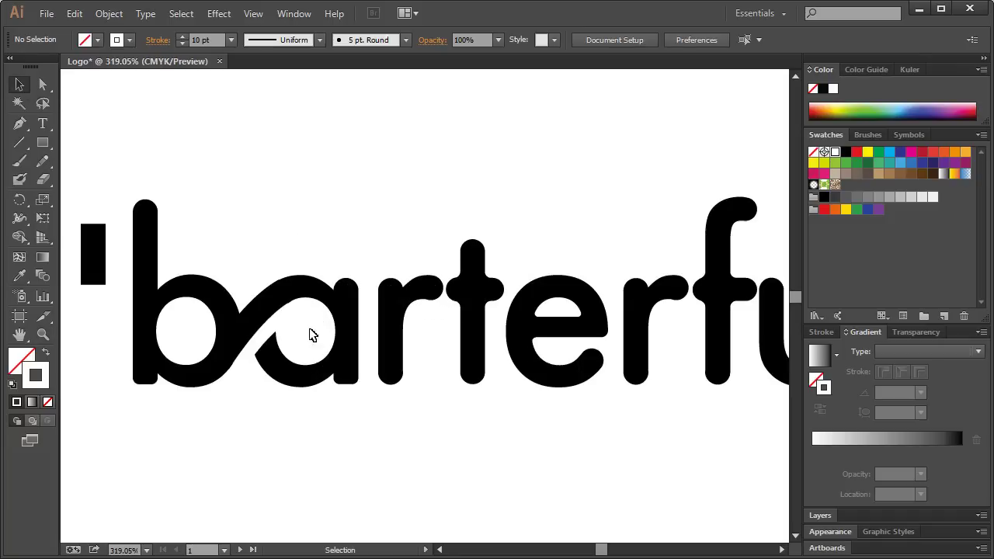
pyautogui.click(261, 312)
pyautogui.click(262, 314)
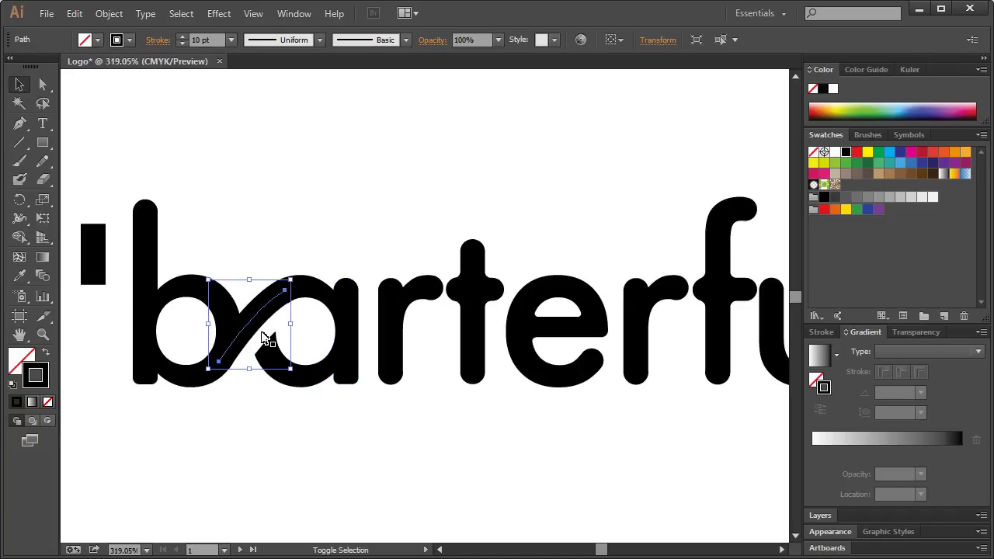
pyautogui.click(819, 516)
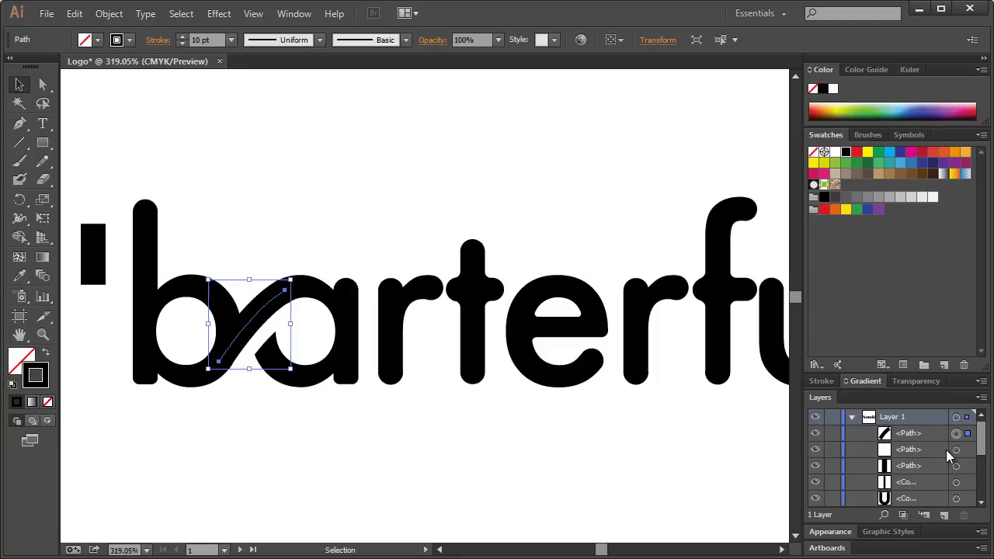
pyautogui.hotkey('ctrl', 'f')
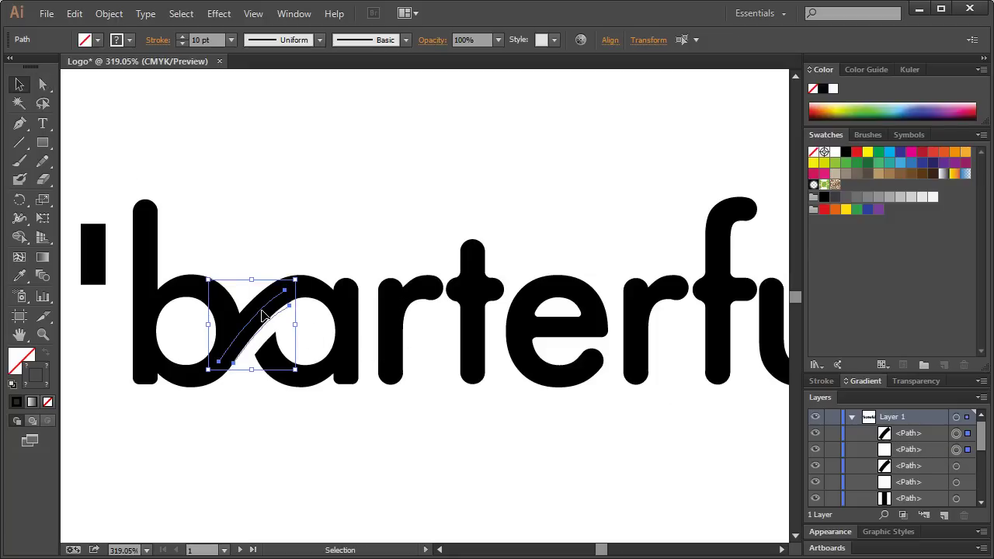
pyautogui.moveTo(263, 315); pyautogui.dragTo(634, 302)
pyautogui.moveTo(594, 550); pyautogui.dragTo(601, 550)
# Zoom in on the e and r and pull the copied stroke's top anchor up into the r.
pyautogui.click(43, 334)
pyautogui.moveTo(267, 166); pyautogui.dragTo(737, 437)
pyautogui.moveTo(210, 128); pyautogui.dragTo(733, 521)
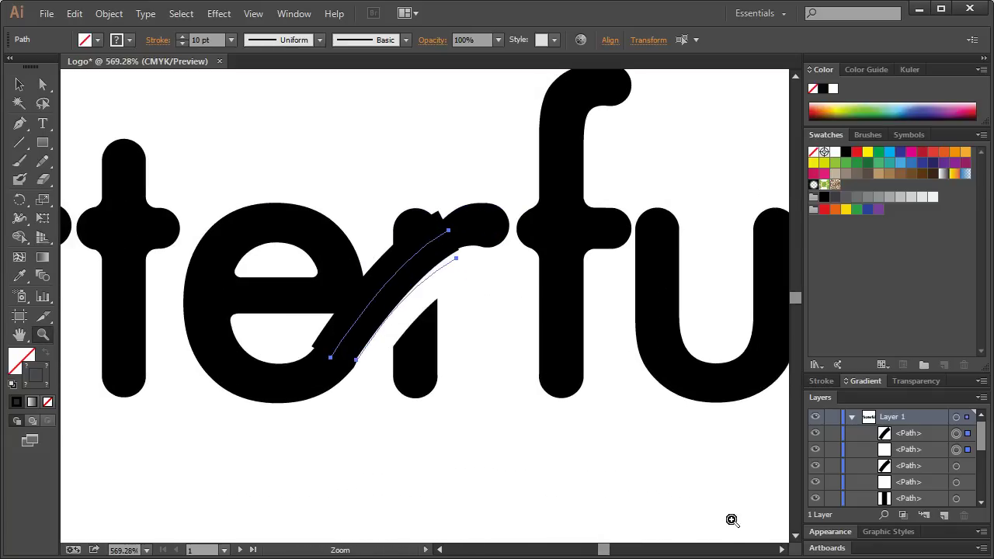
pyautogui.click(43, 84)
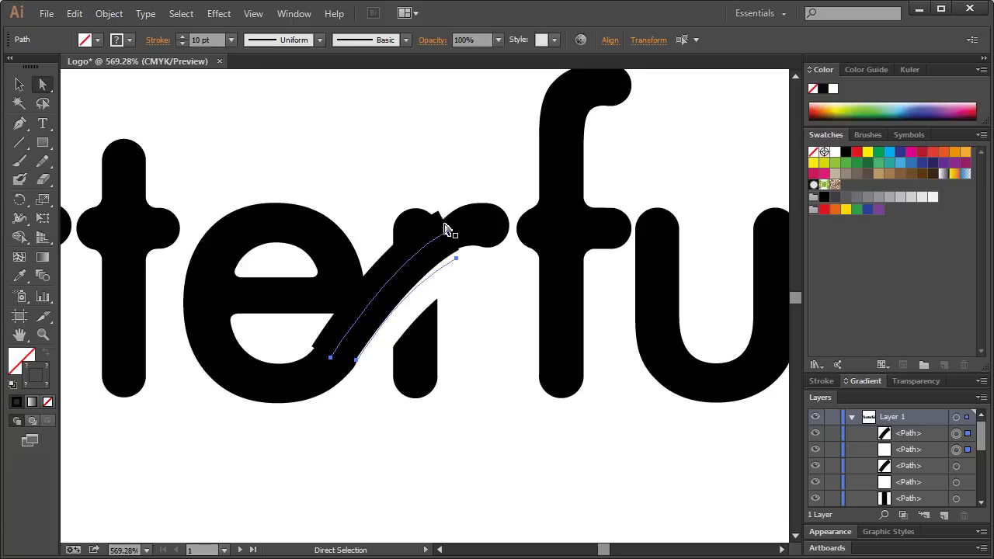
pyautogui.click(449, 231)
pyautogui.moveTo(449, 230); pyautogui.dragTo(471, 226)
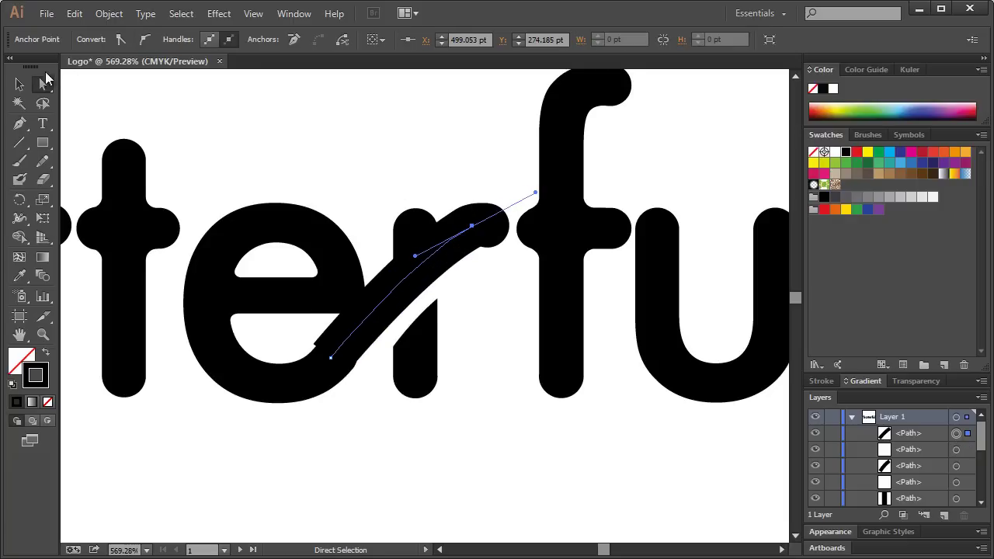
# Give the copied stroke round end caps.
pyautogui.press('v')
pyautogui.click(465, 239)
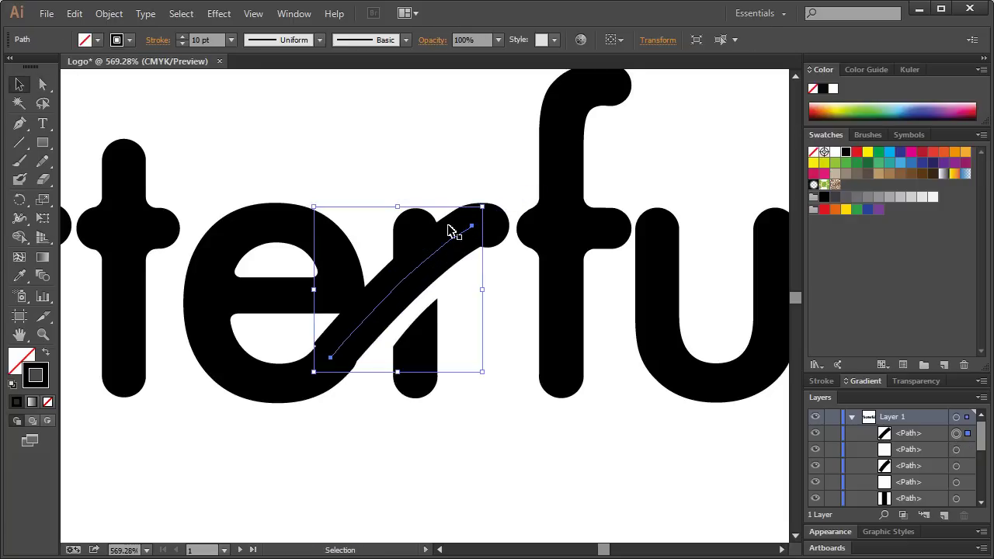
pyautogui.click(157, 40)
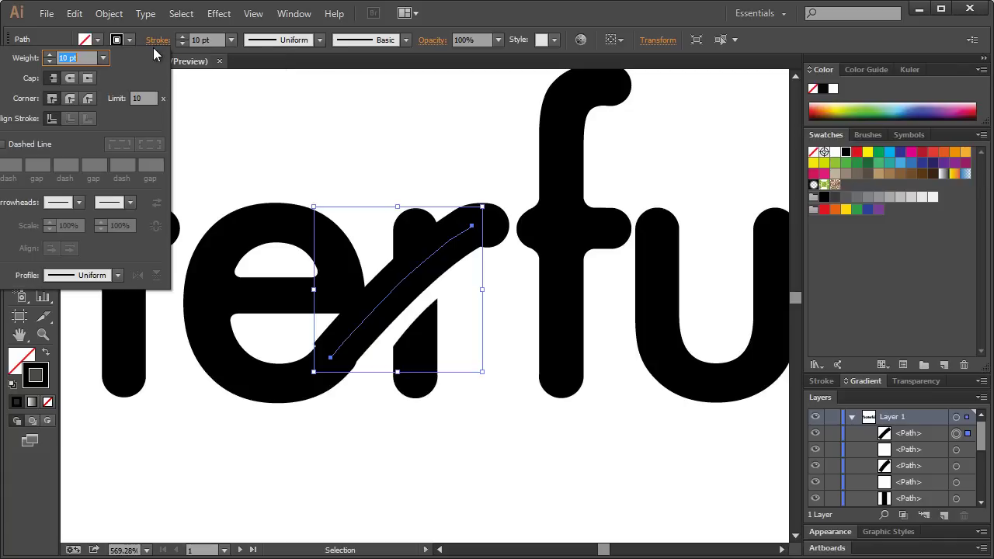
pyautogui.click(71, 77)
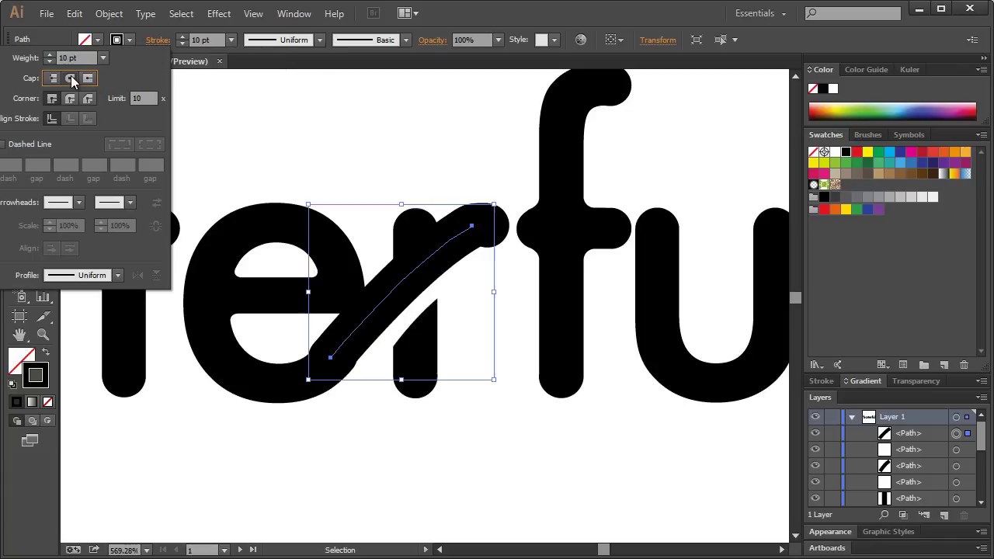
pyautogui.click(548, 16)
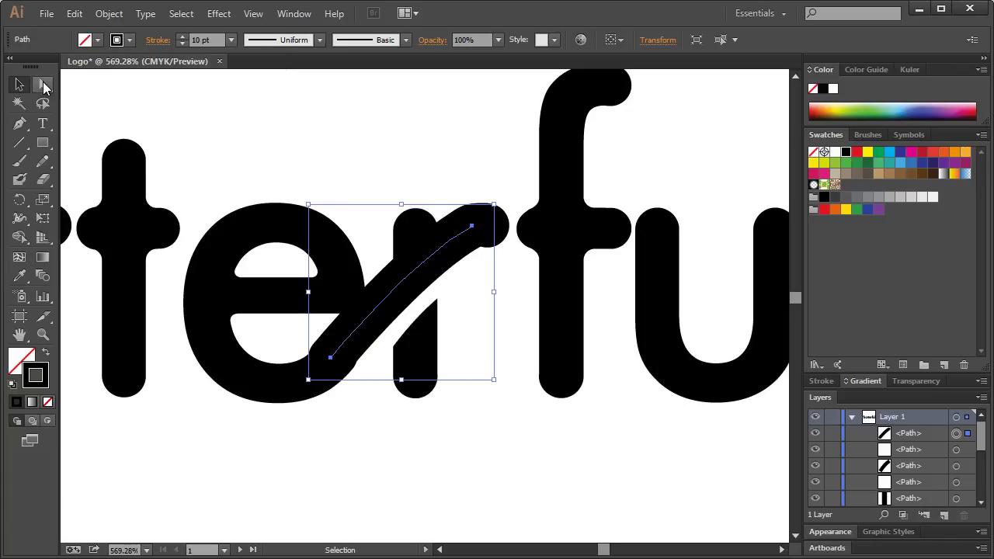
# Extend the stroke with a Pen-tool curve into the r's arm.
pyautogui.click(42, 85)
pyautogui.click(473, 226)
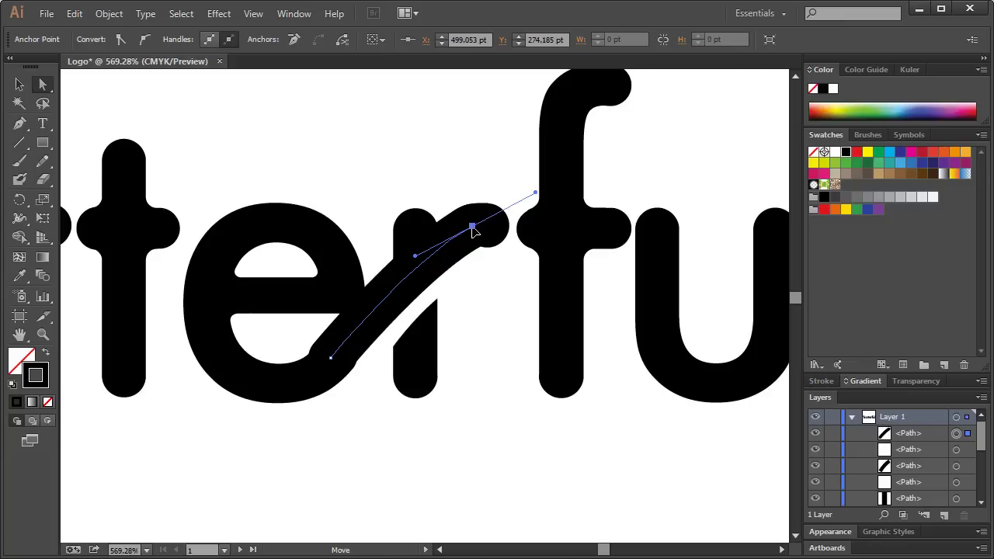
pyautogui.moveTo(472, 226); pyautogui.dragTo(453, 234)
pyautogui.click(20, 124)
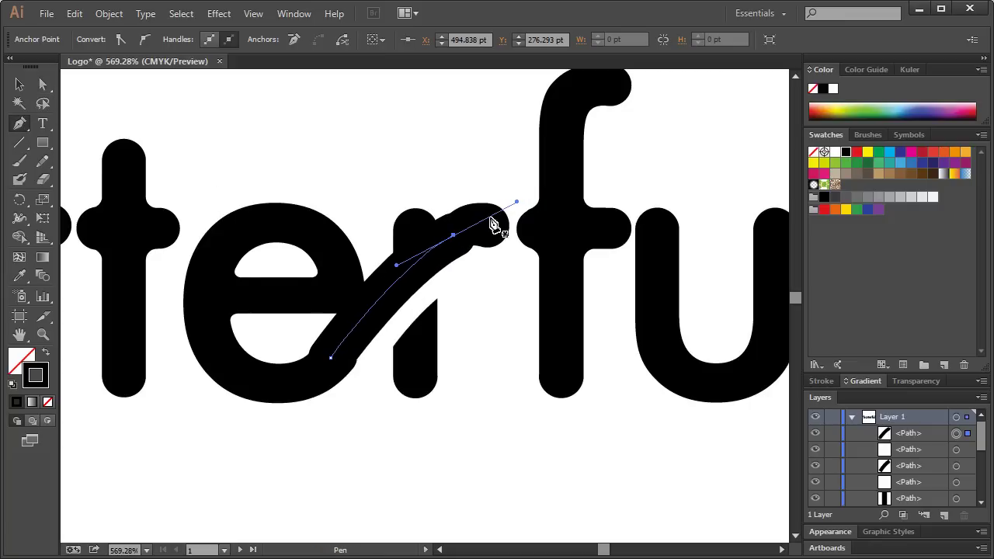
pyautogui.click(453, 236)
pyautogui.moveTo(482, 225); pyautogui.dragTo(491, 227)
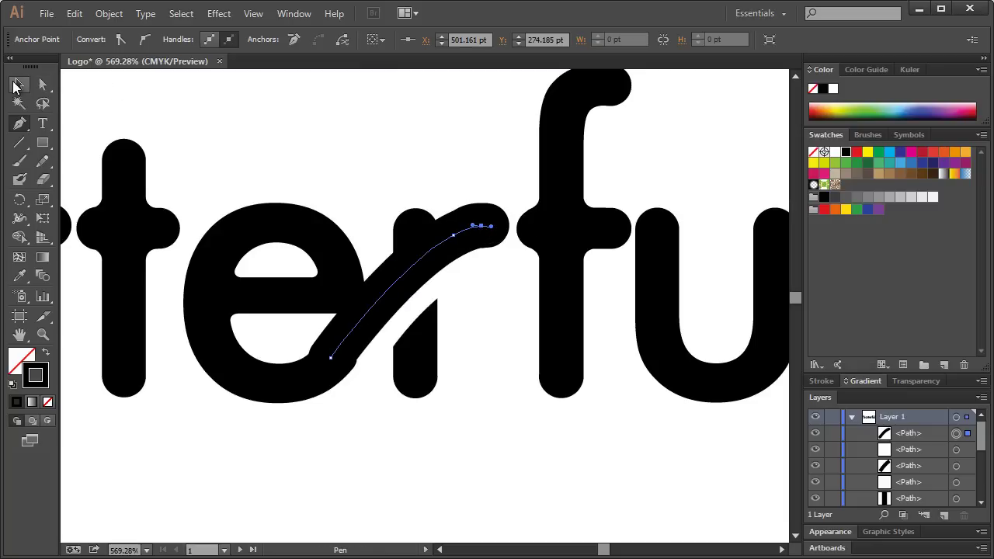
pyautogui.click(17, 85)
# Fine-tune the position of the e-r stroke's bottom anchor.
pyautogui.click(422, 167)
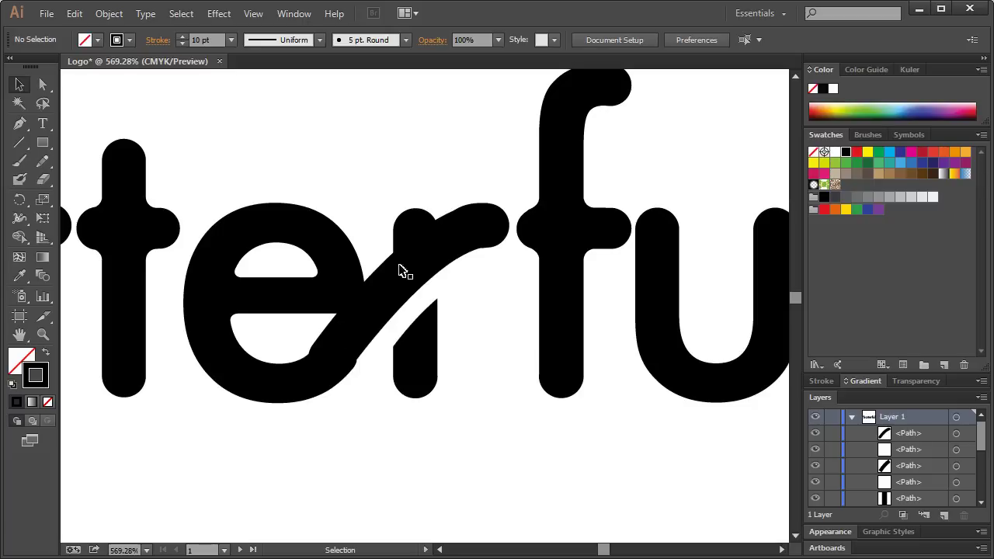
pyautogui.press('a')
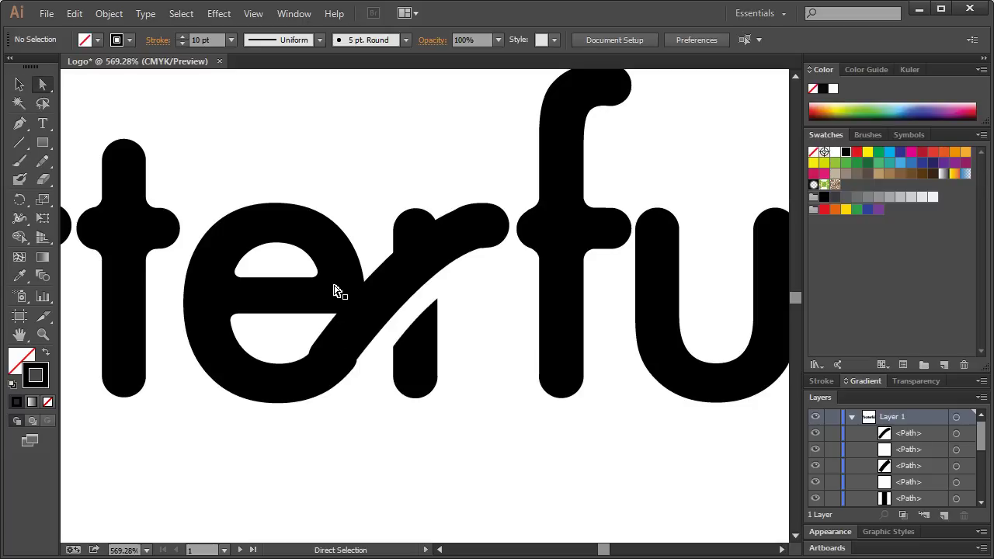
pyautogui.click(378, 307)
pyautogui.click(340, 361)
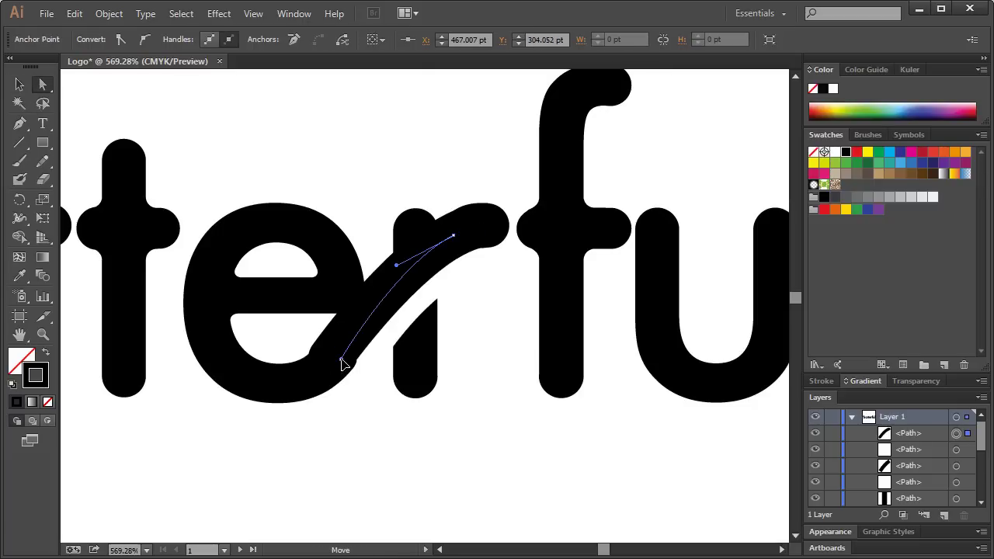
pyautogui.moveTo(345, 365); pyautogui.dragTo(332, 361)
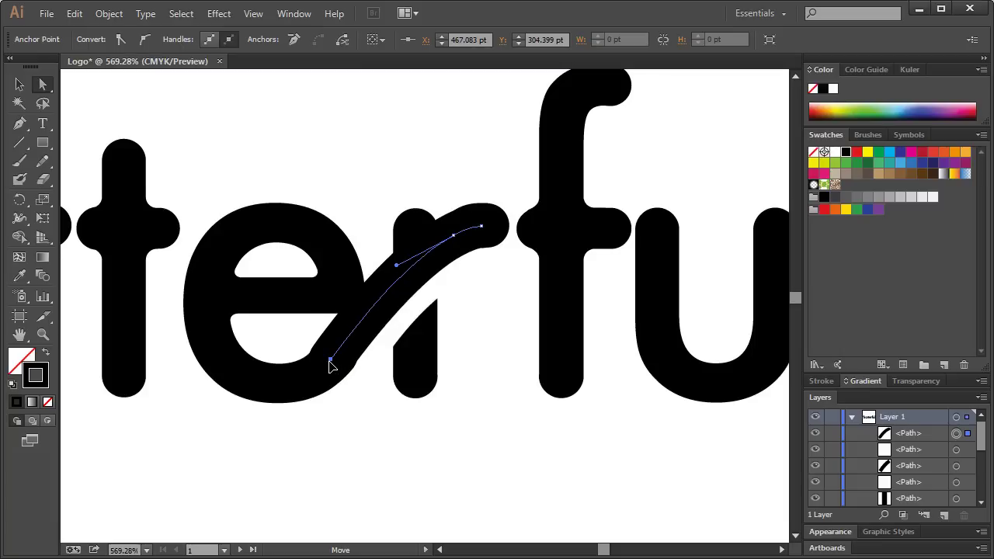
pyautogui.click(330, 365)
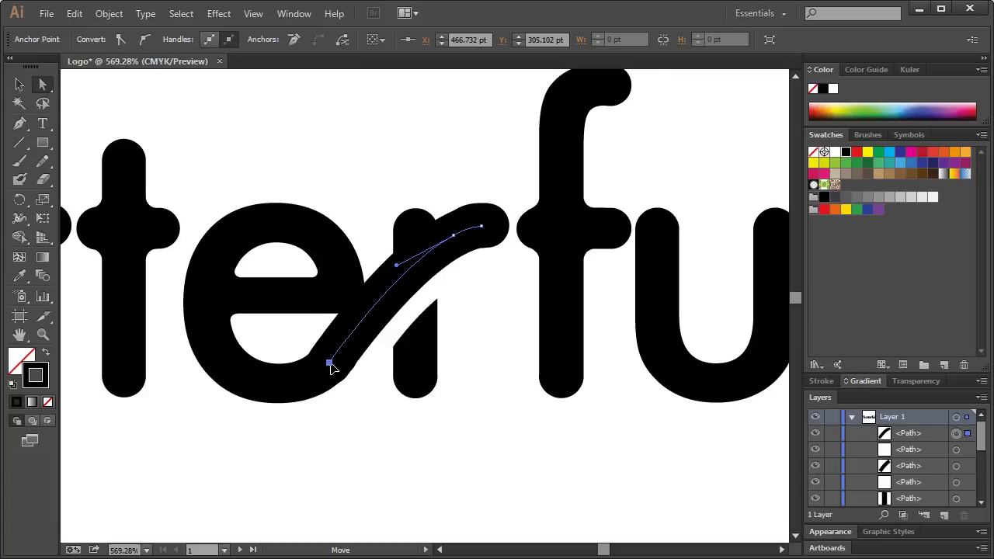
pyautogui.click(335, 365)
pyautogui.click(334, 365)
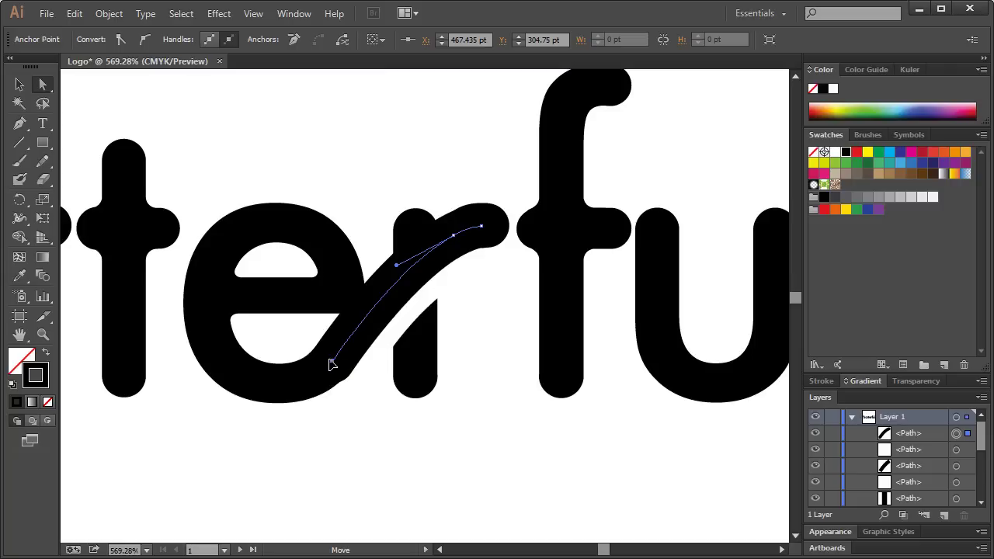
pyautogui.moveTo(329, 364); pyautogui.dragTo(330, 359)
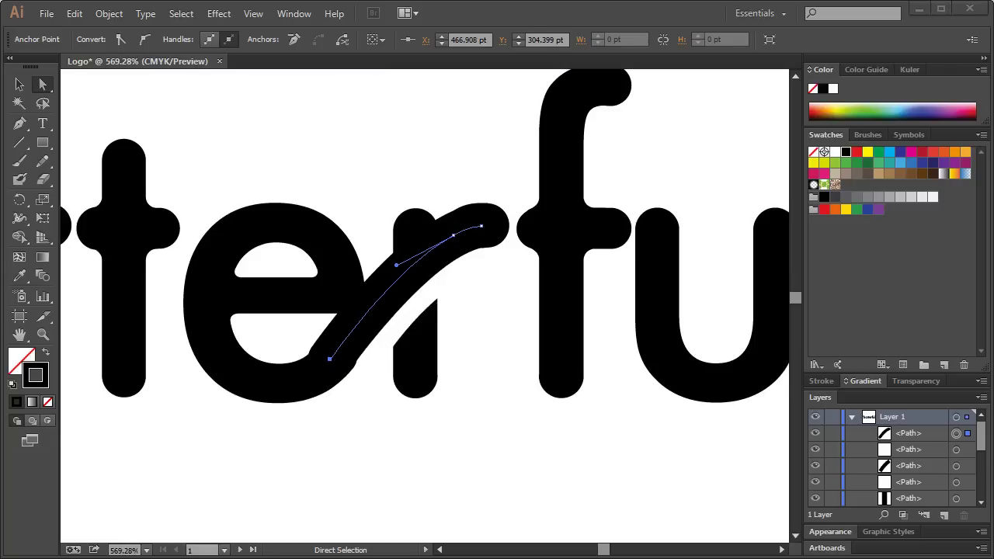
# Add an anchor partway along the diagonal stroke and nudge it slightly down-right.
pyautogui.press('v')
pyautogui.hotkey('ctrl', 'shift', 'a')
pyautogui.scroll(3, 387, 320)
pyautogui.click(448, 204)
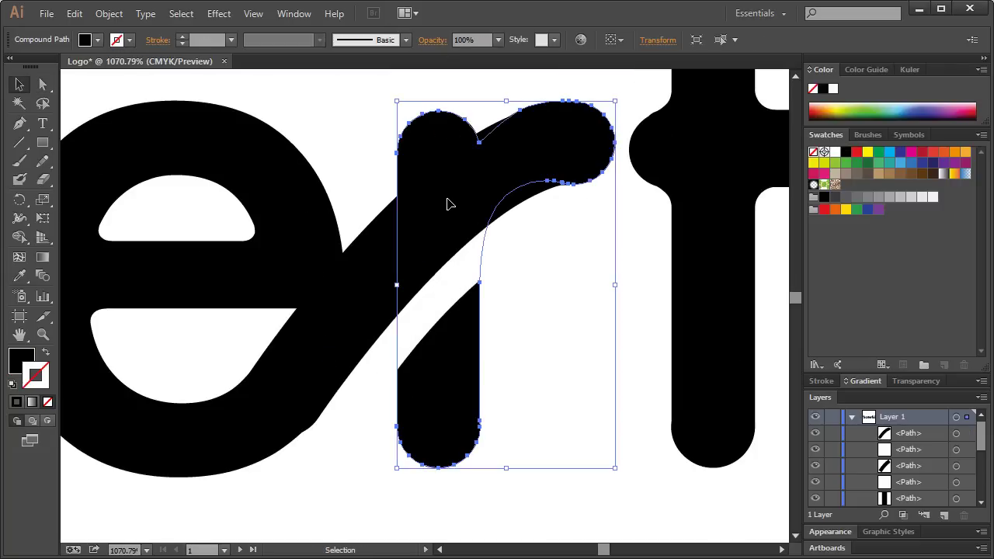
pyautogui.click(378, 279)
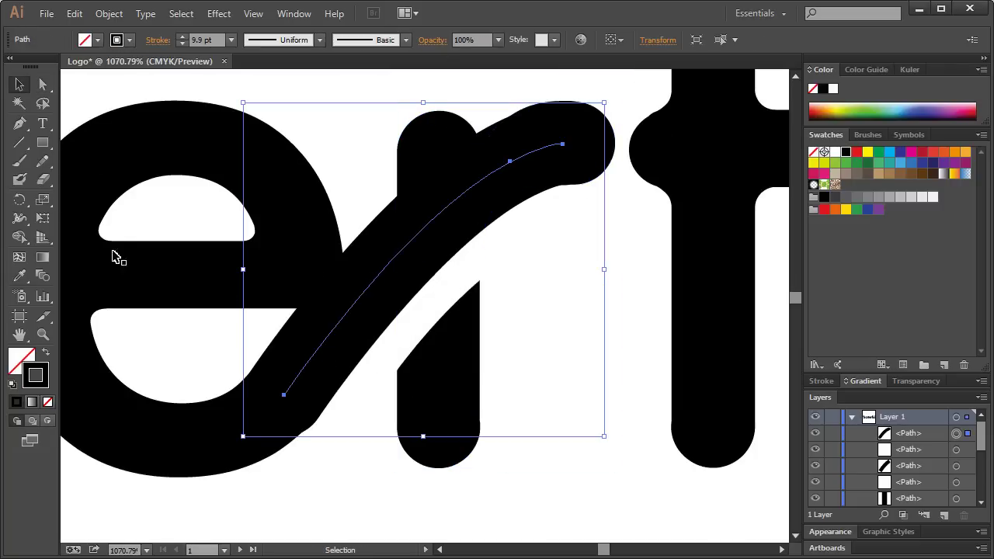
pyautogui.moveTo(20, 123); pyautogui.dragTo(87, 145)
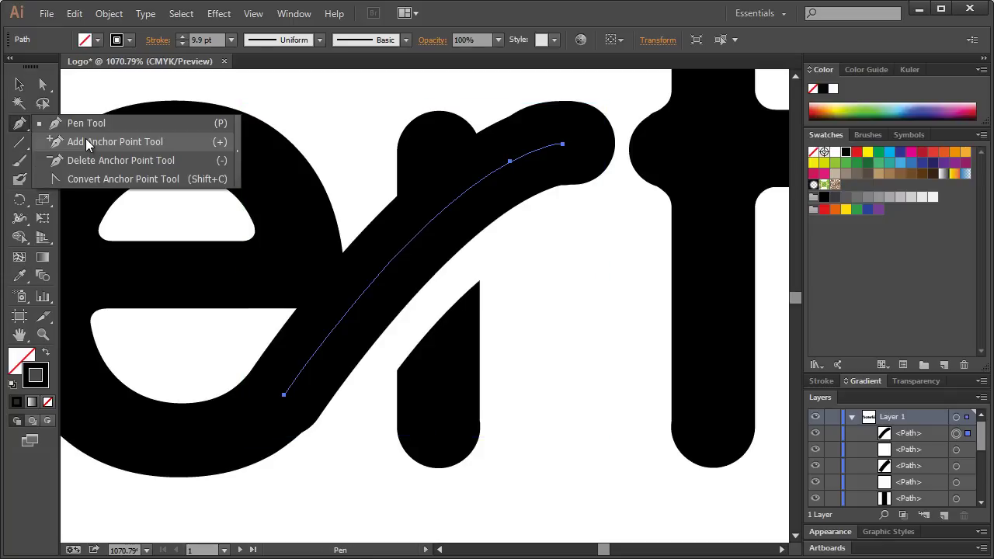
pyautogui.click(94, 140)
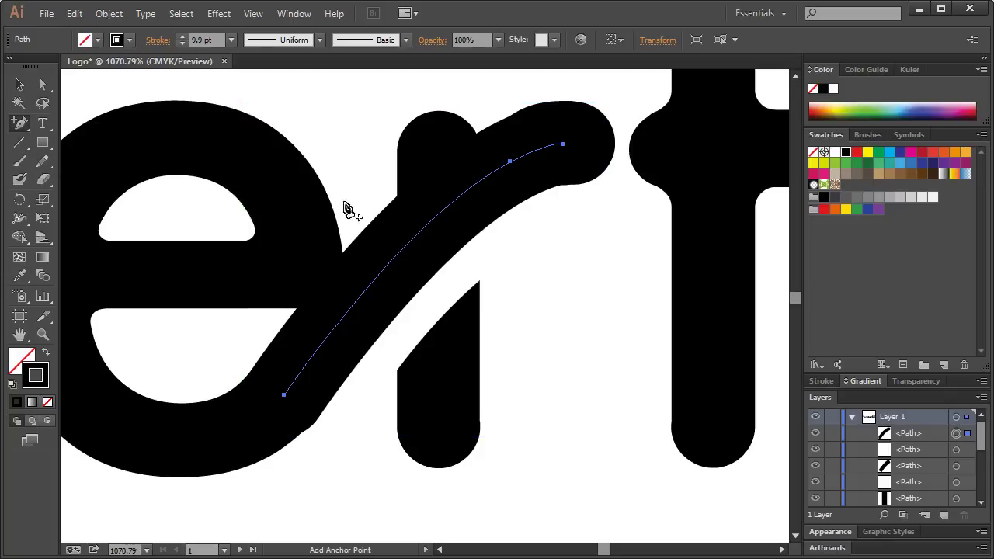
pyautogui.click(348, 309)
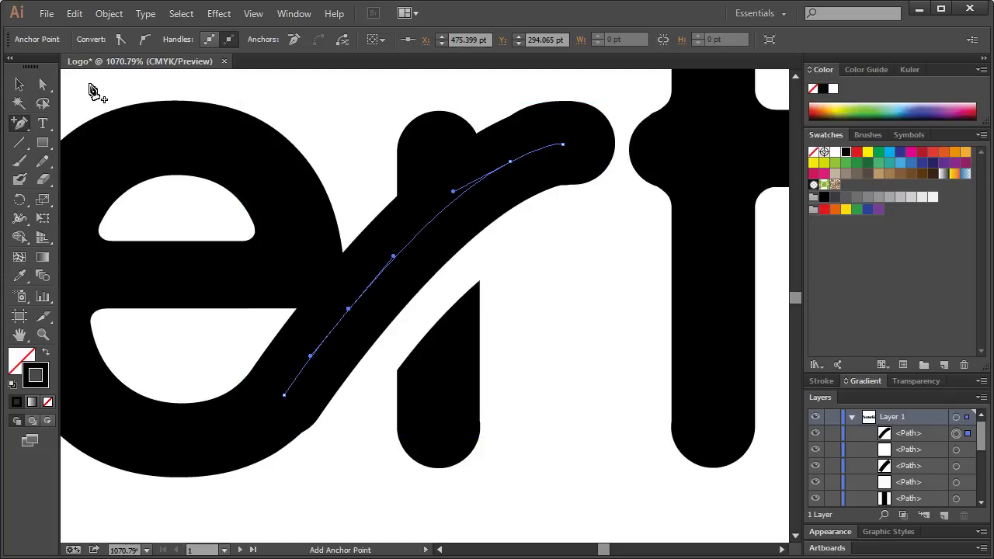
pyautogui.click(44, 84)
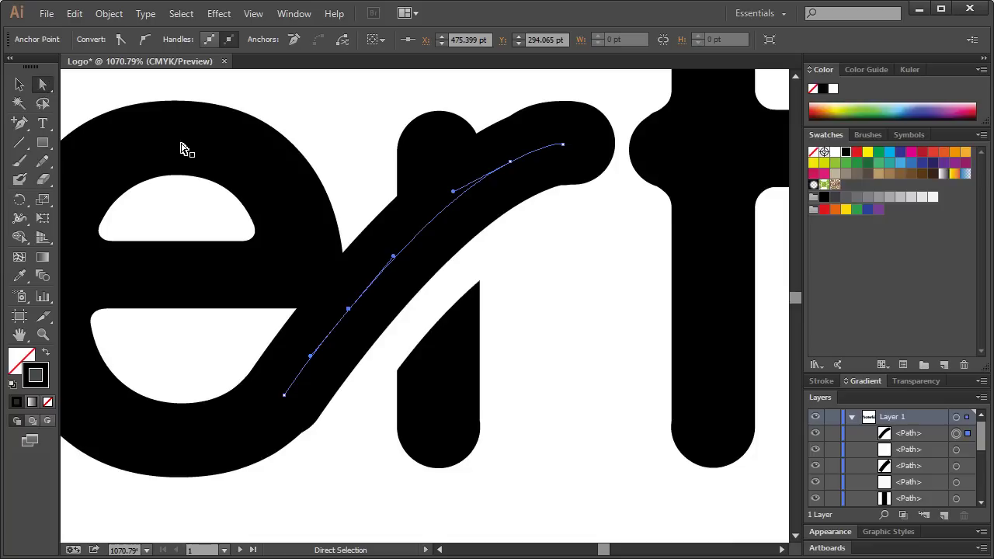
pyautogui.moveTo(349, 312); pyautogui.dragTo(354, 318)
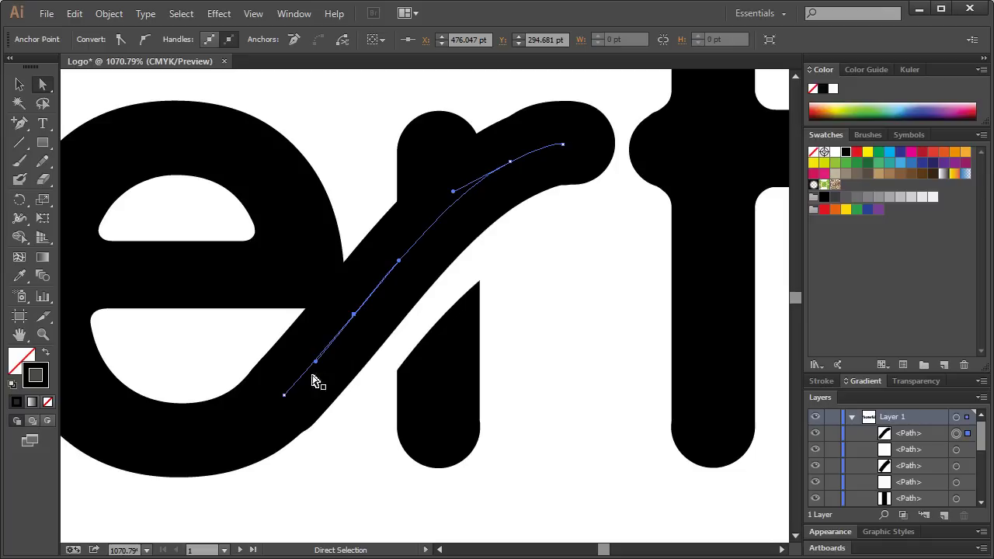
pyautogui.click(576, 437)
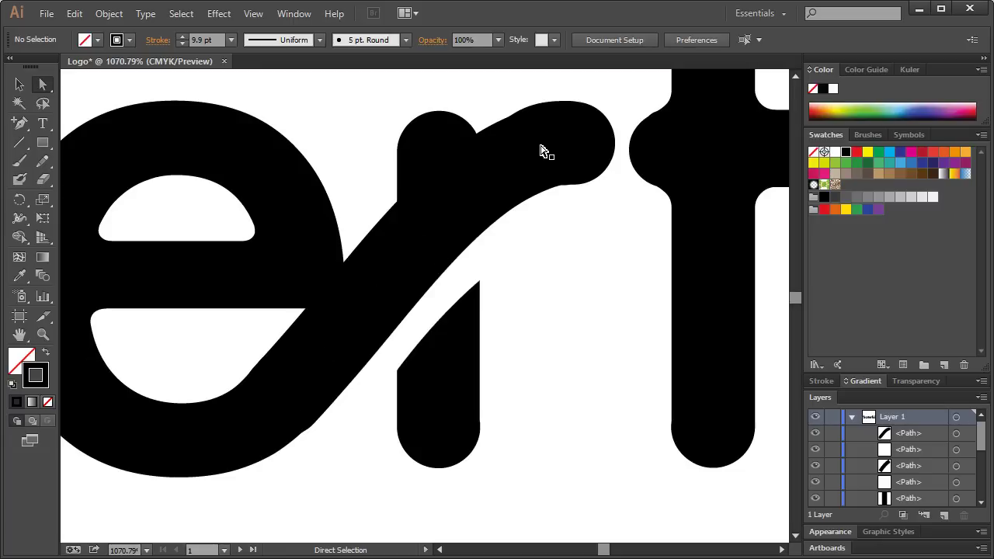
pyautogui.click(323, 355)
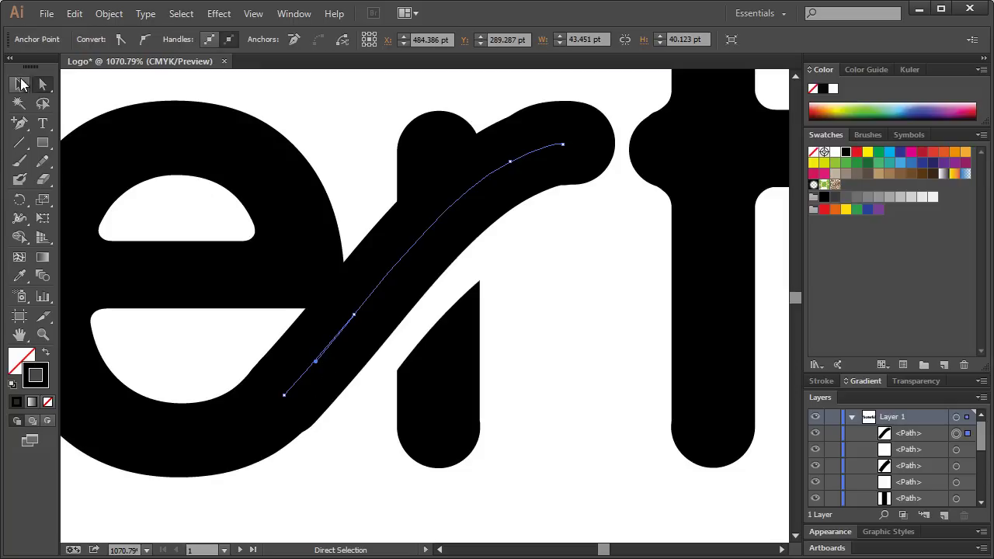
# Zoom in on the 'barter part and delete the apostrophe.
pyautogui.click(20, 84)
pyautogui.click(288, 100)
pyautogui.hotkey('ctrl', '1')
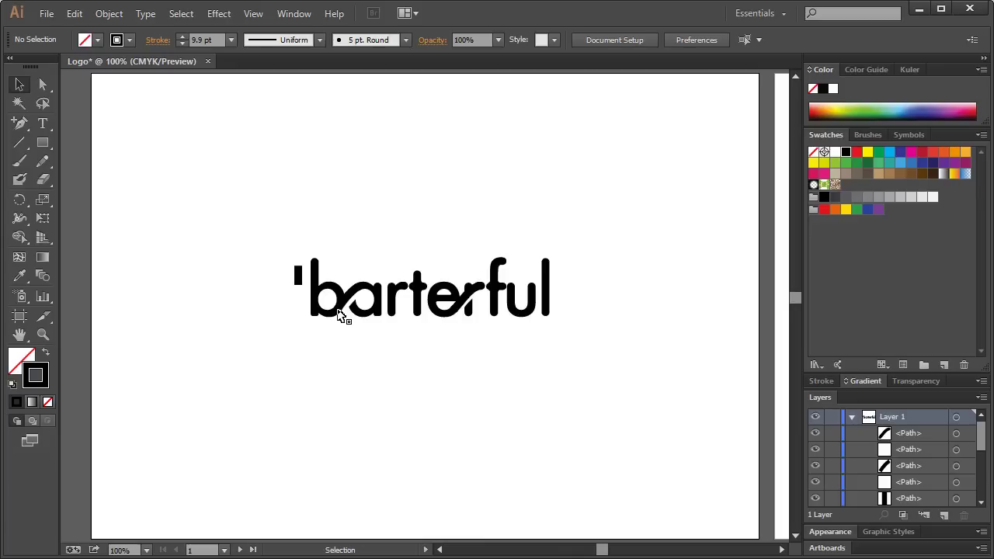
pyautogui.click(43, 334)
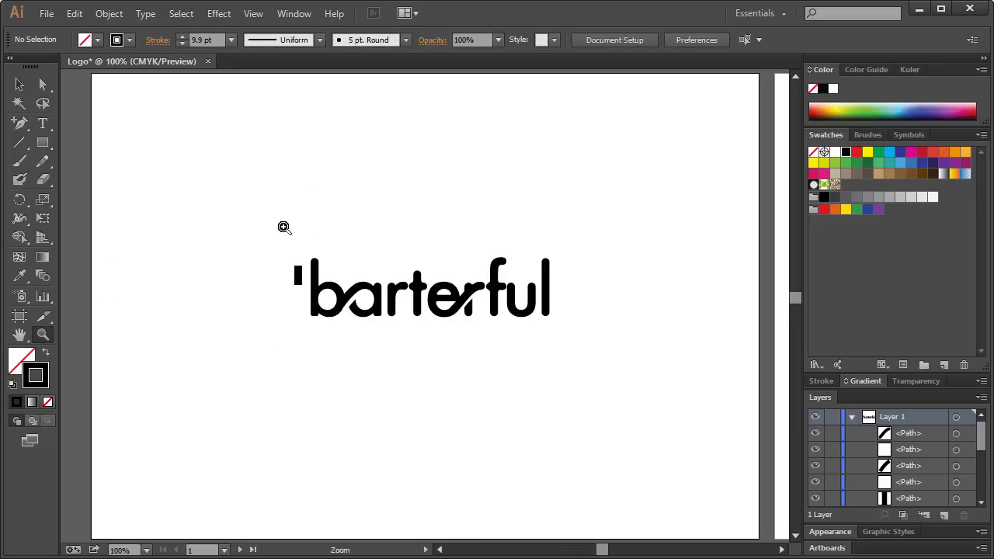
pyautogui.moveTo(285, 226); pyautogui.dragTo(498, 333)
pyautogui.click(20, 84)
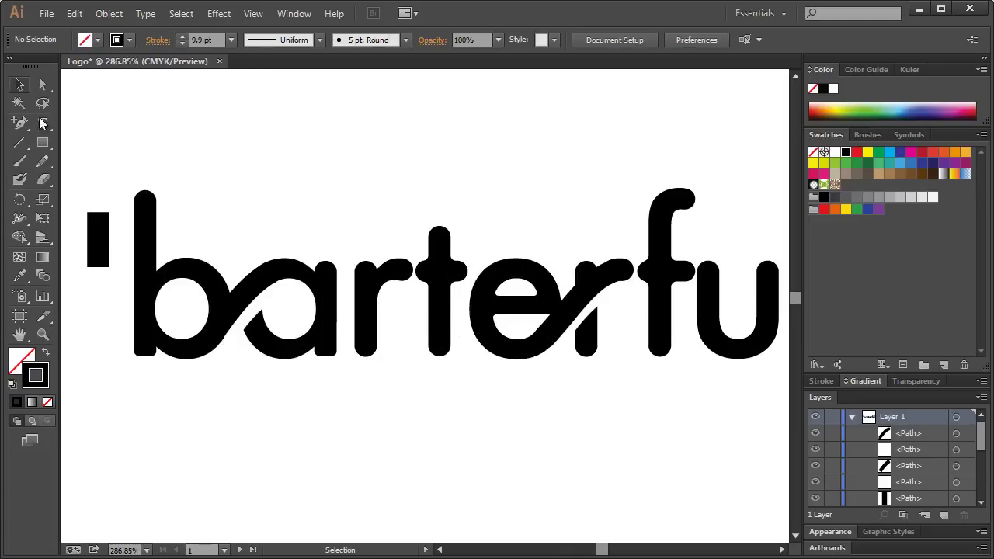
pyautogui.click(101, 233)
pyautogui.press('Delete')
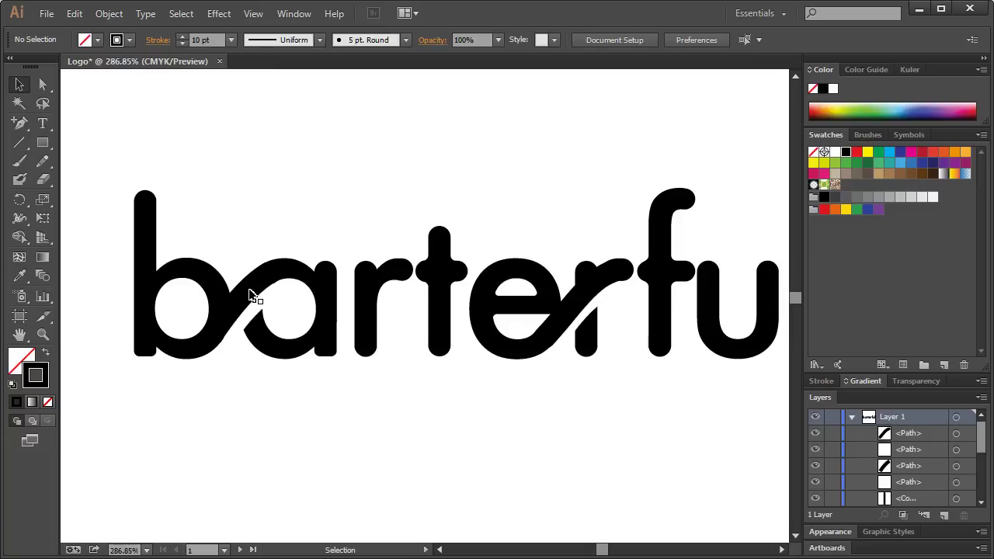
# Select the letters b through f and apply Object > Path > Outline Stroke.
pyautogui.click(250, 294)
pyautogui.moveTo(205, 201); pyautogui.dragTo(664, 407)
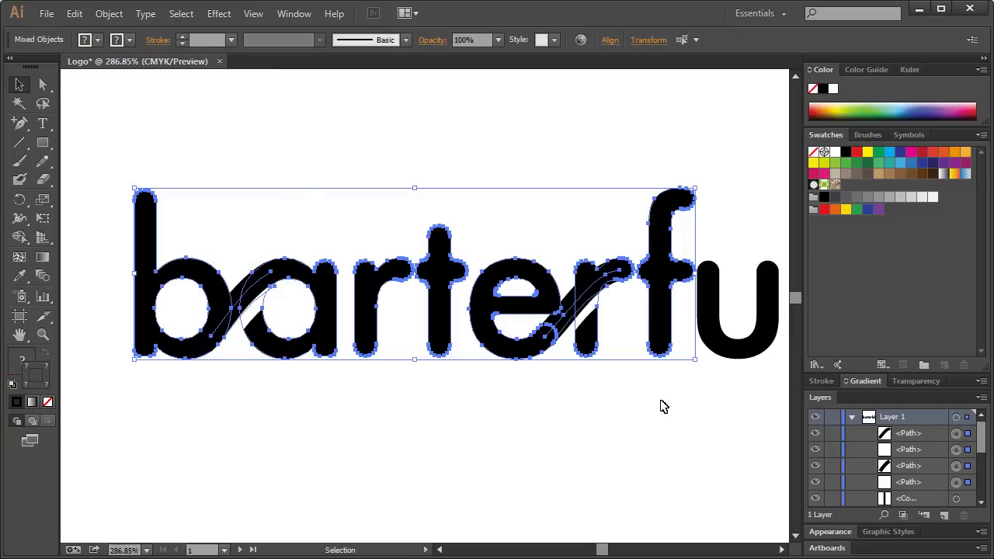
pyautogui.click(109, 13)
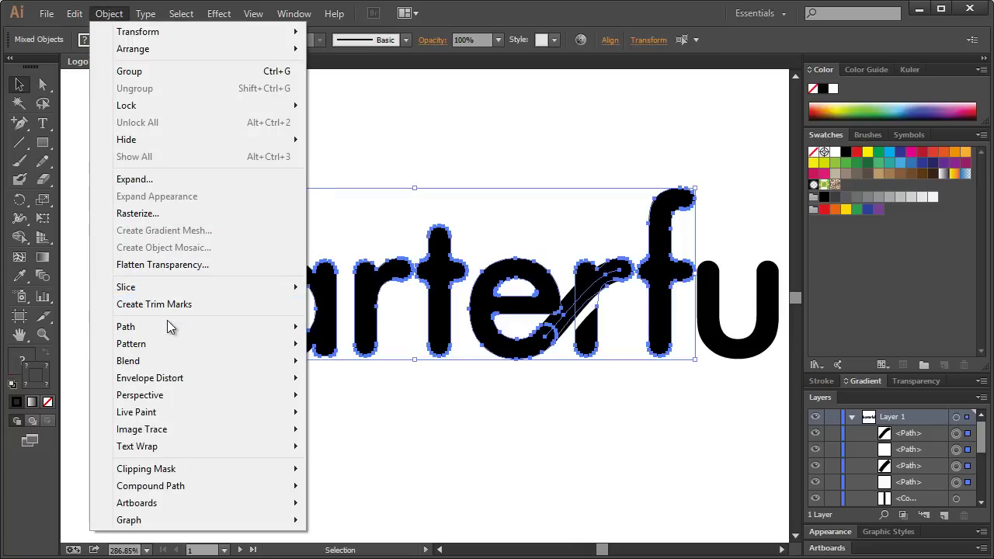
pyautogui.moveTo(172, 327)
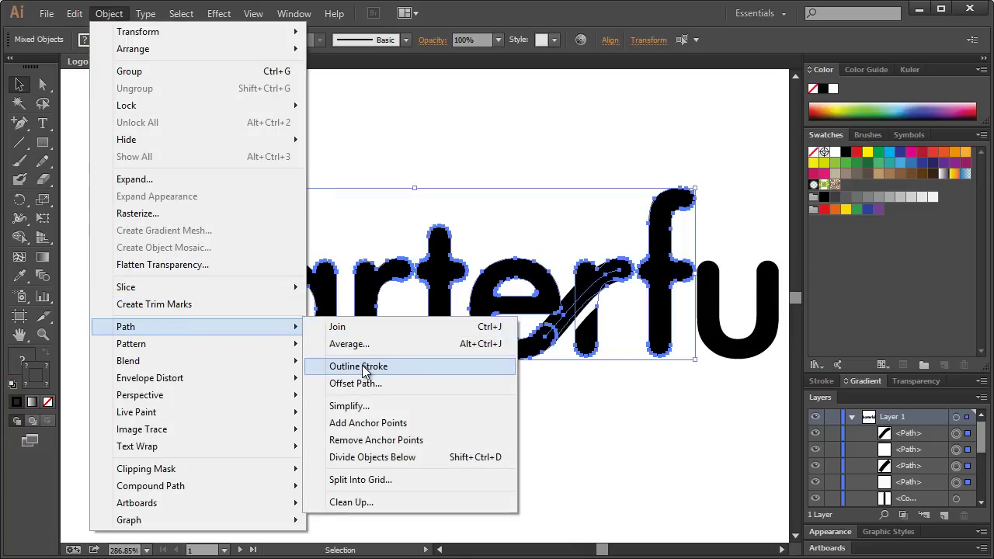
pyautogui.click(363, 370)
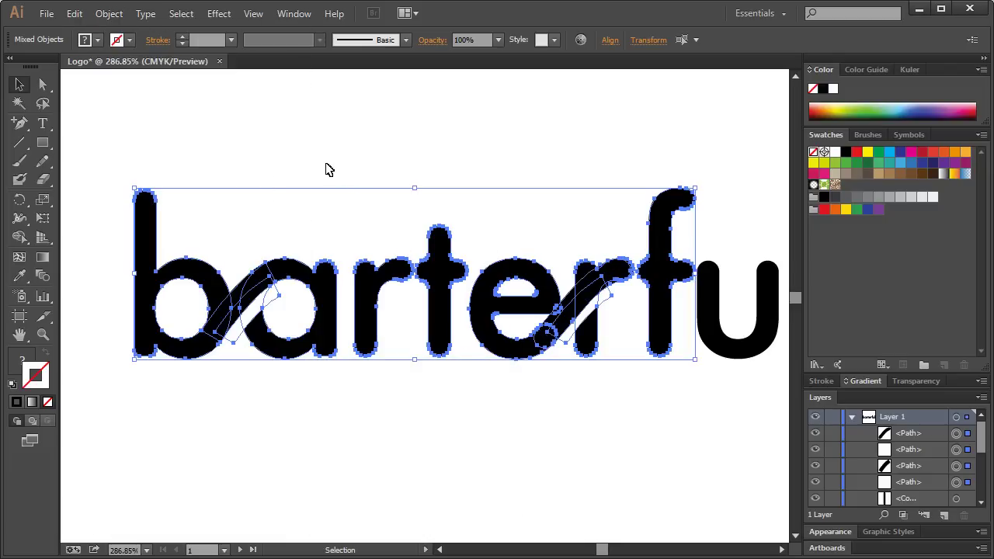
pyautogui.click(295, 231)
# Delete the white diagonal shape in the e-r join.
pyautogui.click(253, 322)
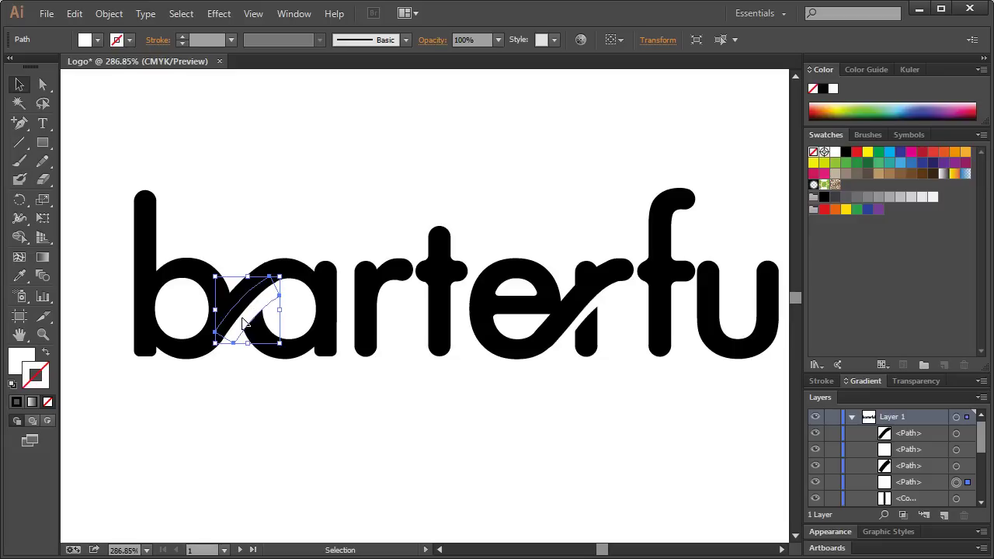
pyautogui.click(548, 206)
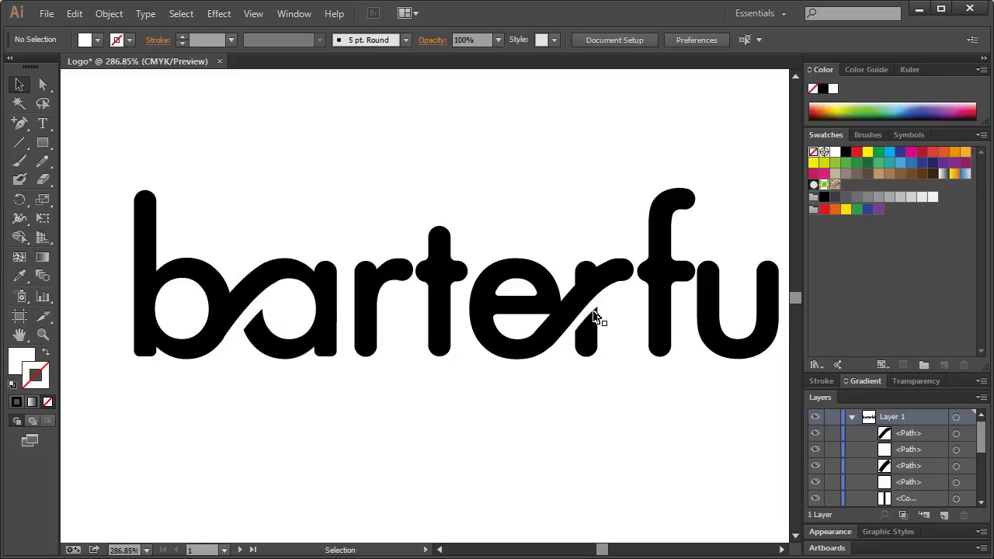
pyautogui.click(593, 315)
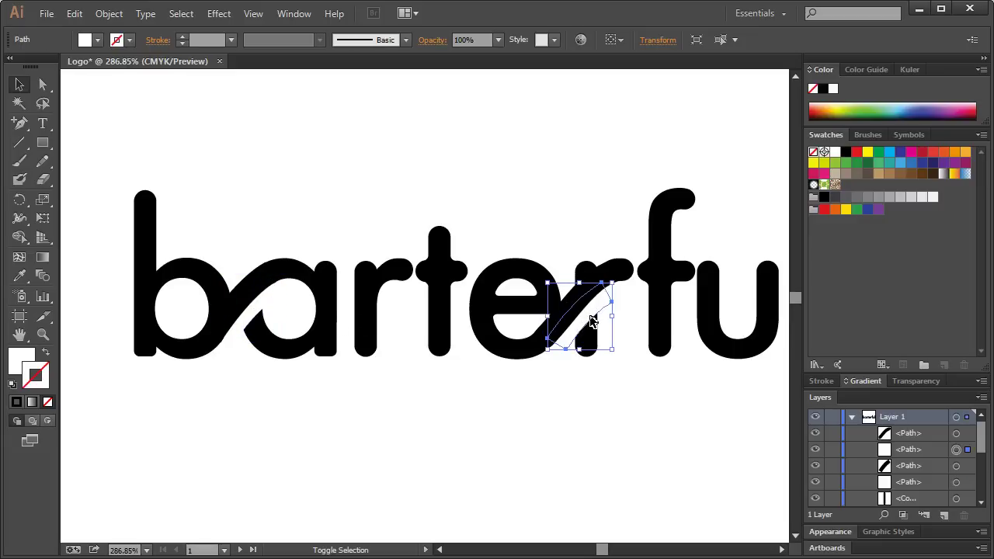
pyautogui.press('Delete')
pyautogui.click(591, 320)
pyautogui.click(589, 211)
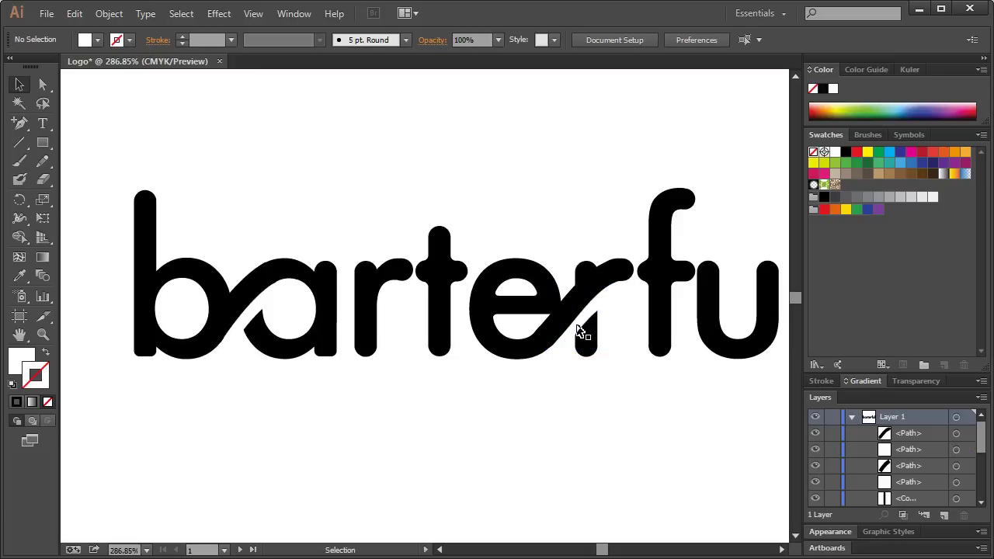
# Cut the white diagonal out of the a with Pathfinder Minus Front.
pyautogui.click(257, 317)
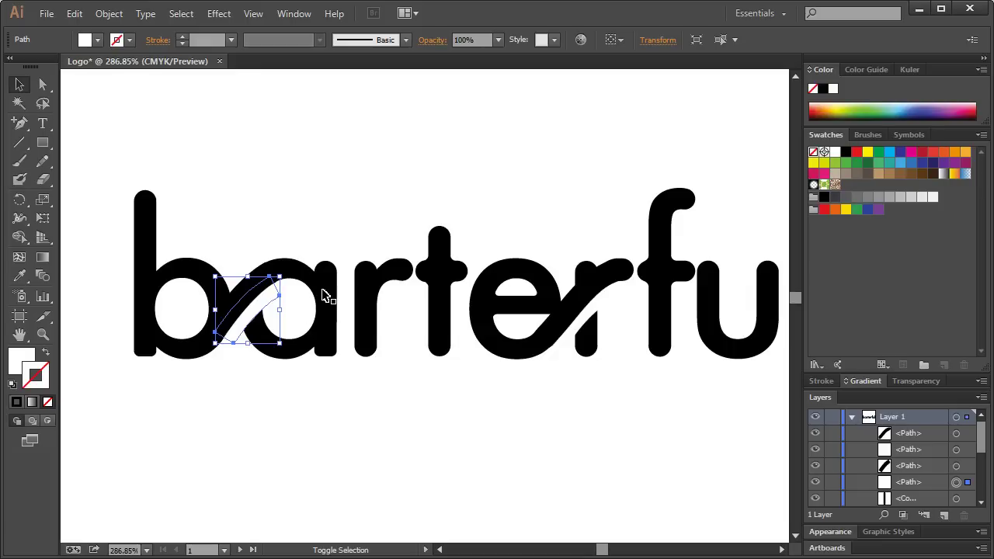
pyautogui.keyDown('shift'); pyautogui.click(323, 295); pyautogui.keyUp('shift')
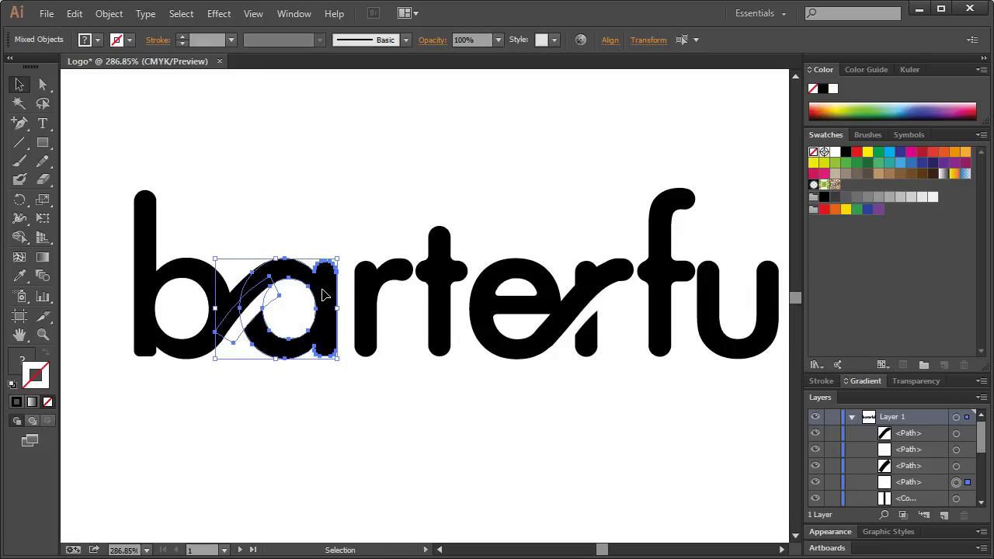
pyautogui.click(285, 14)
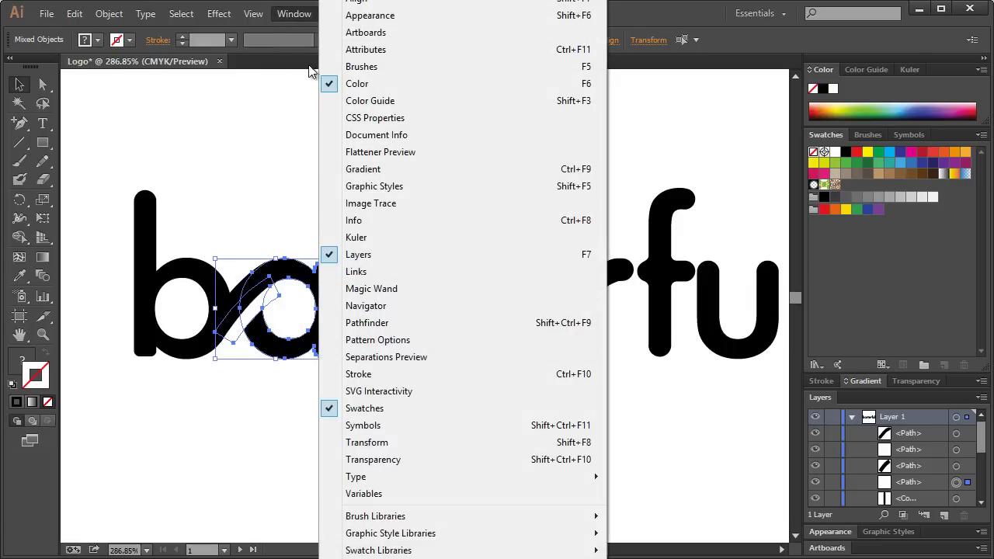
pyautogui.click(367, 323)
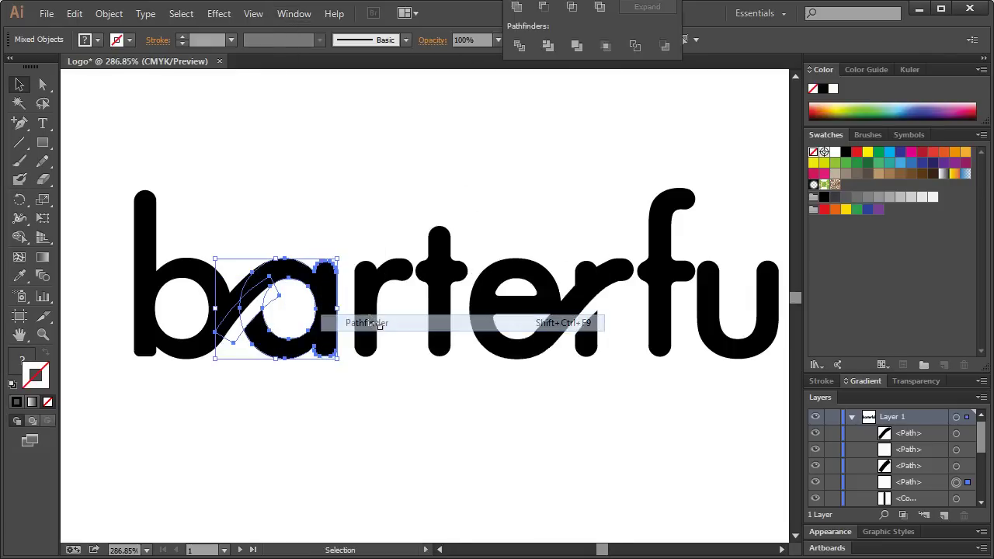
pyautogui.moveTo(594, 4); pyautogui.dragTo(576, 151)
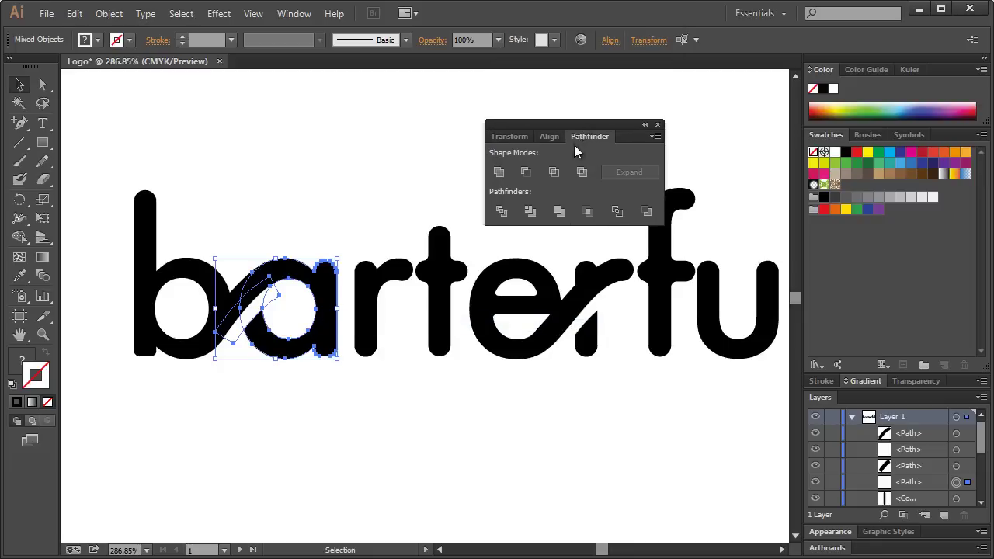
pyautogui.click(526, 172)
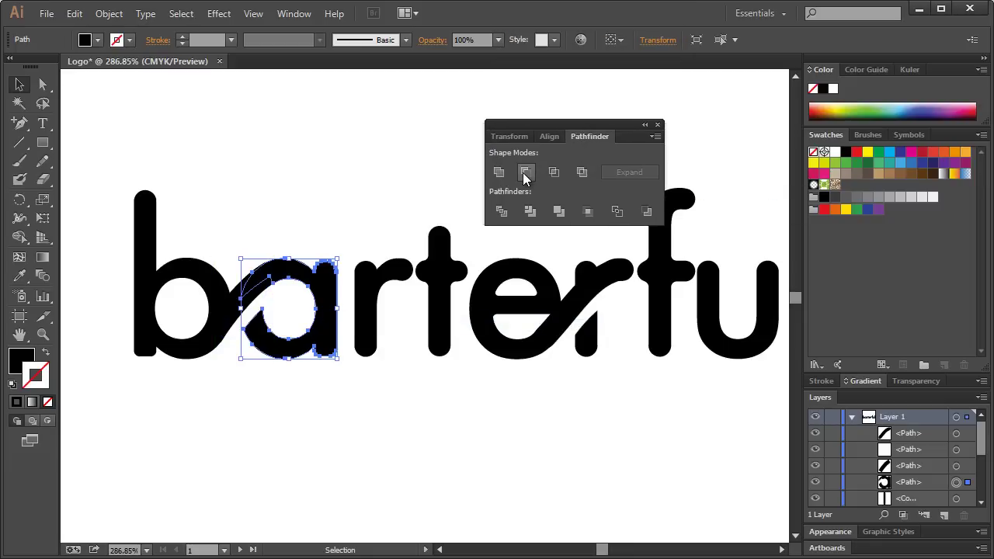
pyautogui.click(313, 142)
pyautogui.moveTo(258, 311); pyautogui.dragTo(247, 327)
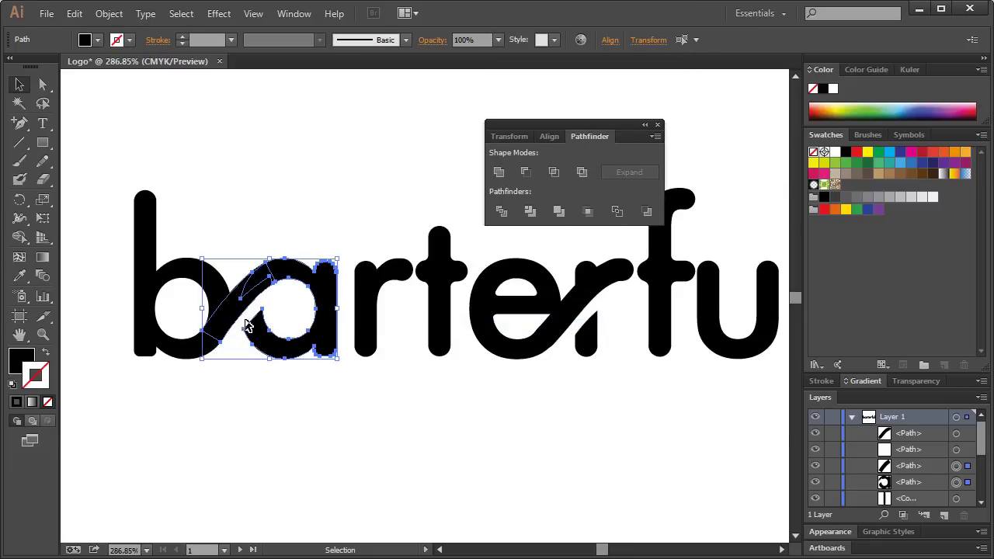
pyautogui.click(270, 311)
# Trim the overlapping blob off the e's slash with Minus Front.
pyautogui.click(592, 328)
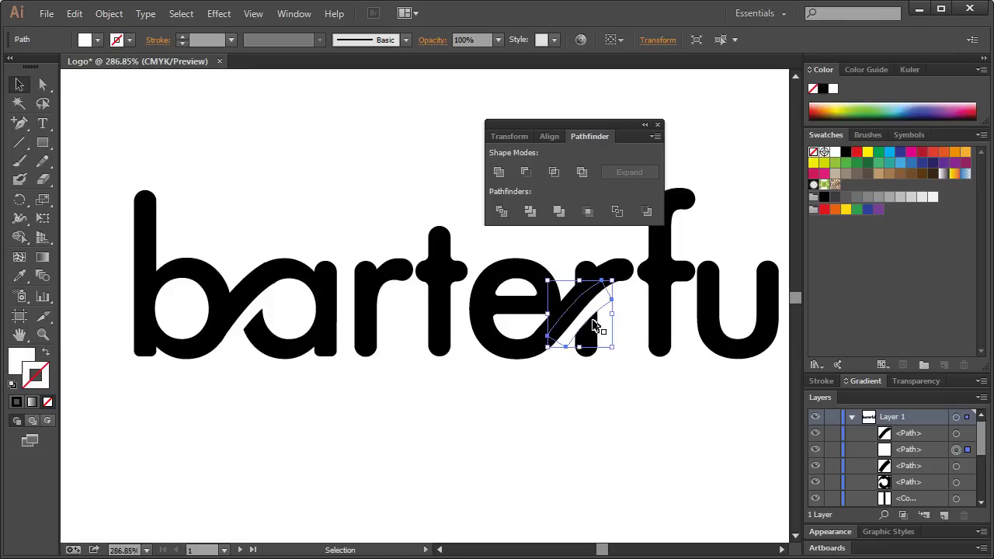
pyautogui.keyDown('shift'); pyautogui.click(593, 335); pyautogui.keyUp('shift')
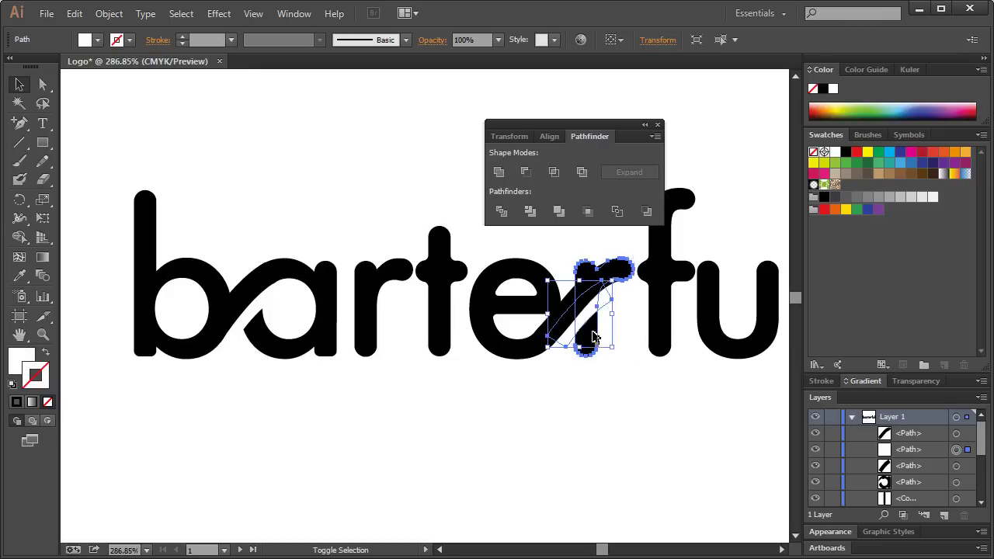
pyautogui.click(527, 172)
pyautogui.click(413, 168)
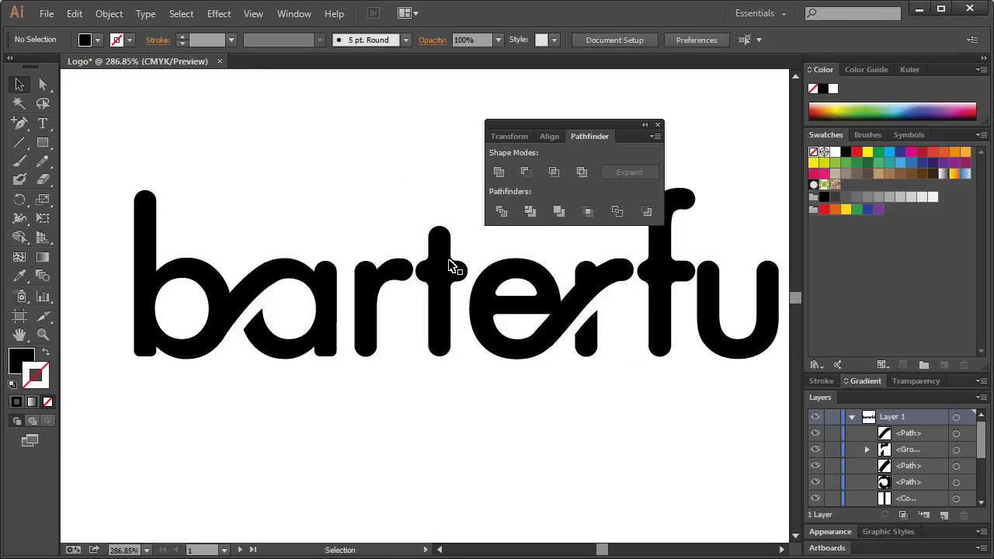
pyautogui.click(658, 125)
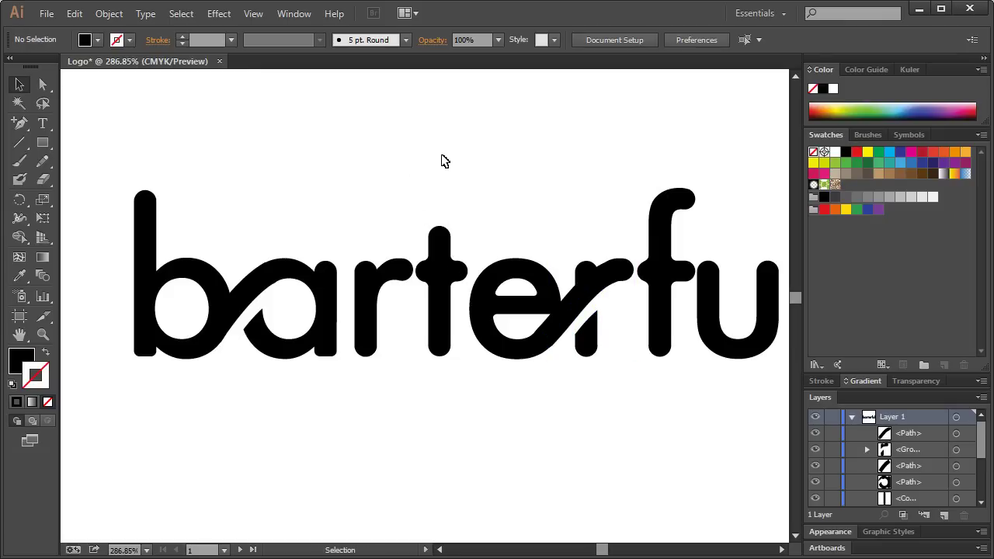
# Zoom to 100% so the whole barterful wordmark is visible on the artboard.
pyautogui.hotkey('ctrl', '1')
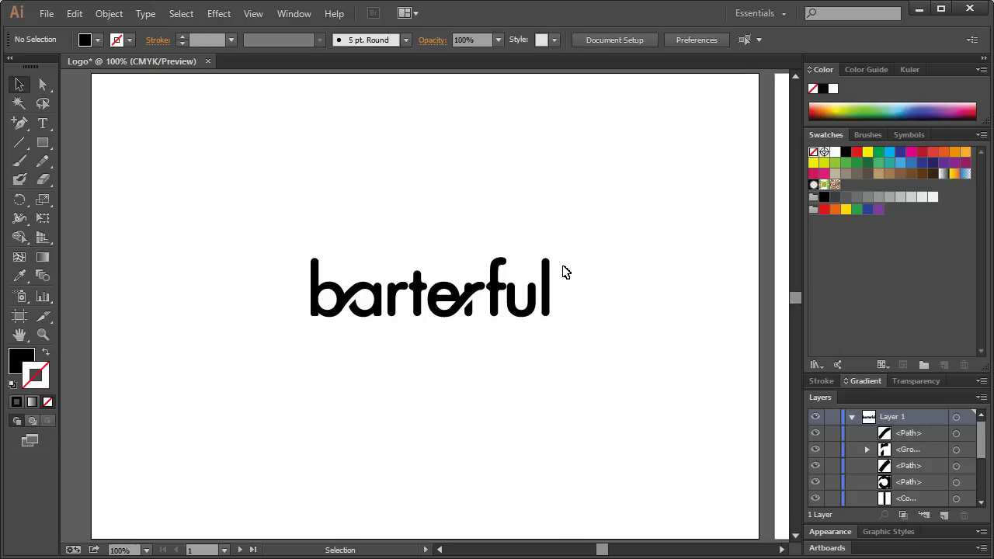
pyautogui.moveTo(470, 355); pyautogui.dragTo(498, 385)
pyautogui.moveTo(498, 356); pyautogui.dragTo(513, 380)
pyautogui.hotkey('alt', 'Tab')
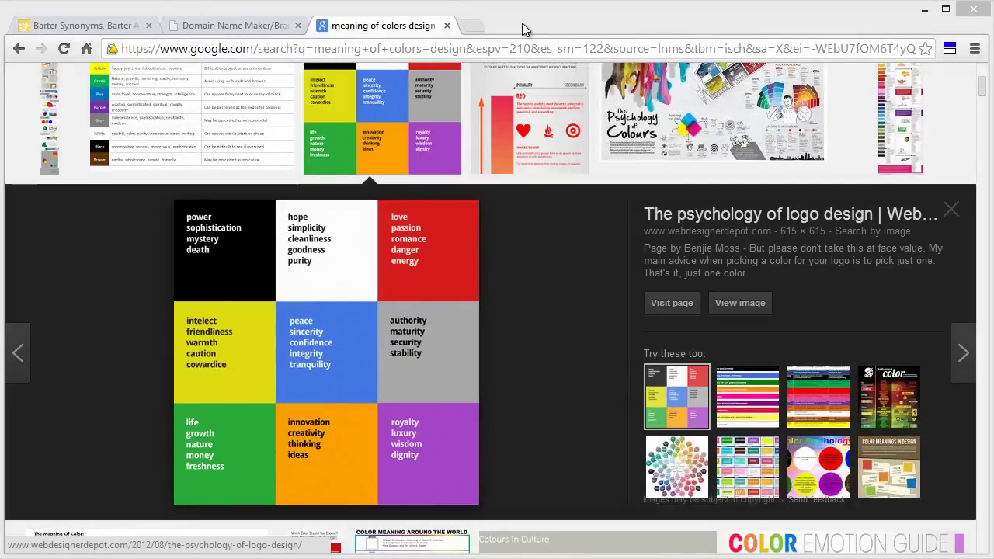
pyautogui.scroll(4, 565, 349)
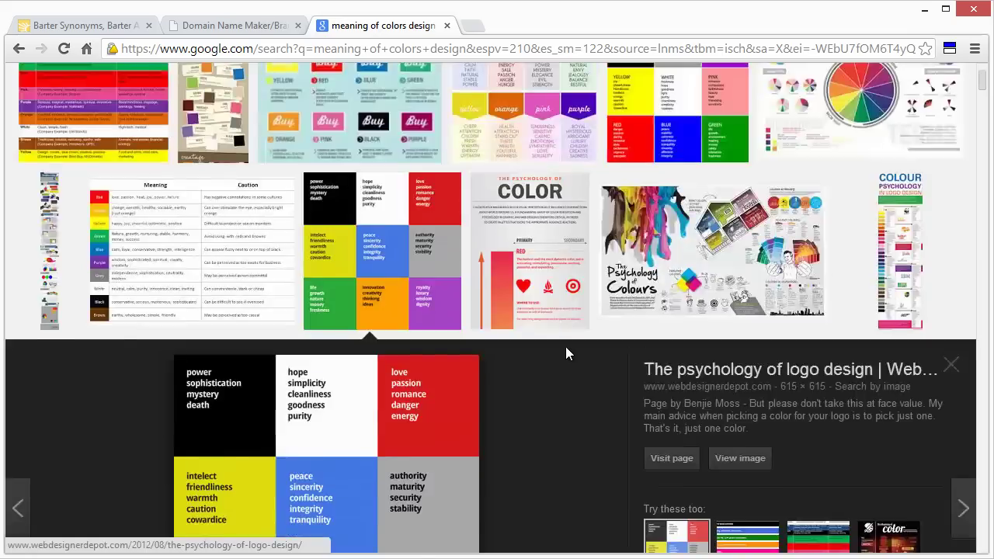
pyautogui.scroll(-2, 565, 349)
pyautogui.scroll(2, 577, 337)
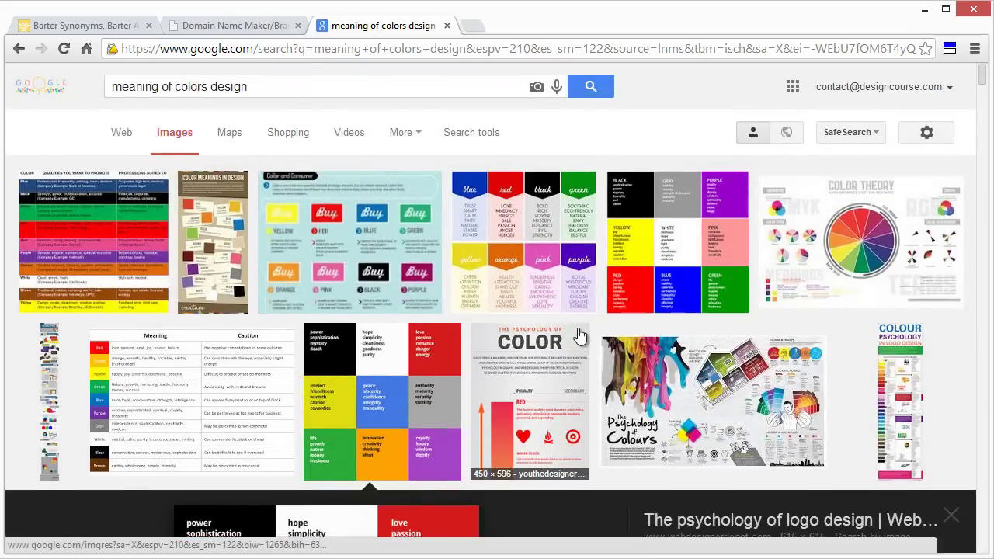
pyautogui.scroll(-2, 581, 333)
pyautogui.scroll(-6, 519, 376)
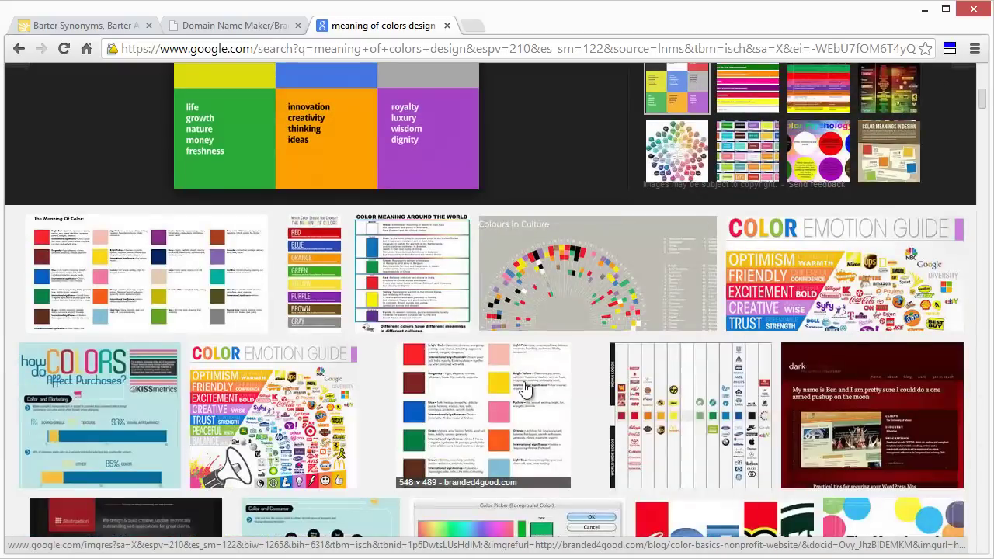
pyautogui.scroll(8, 563, 345)
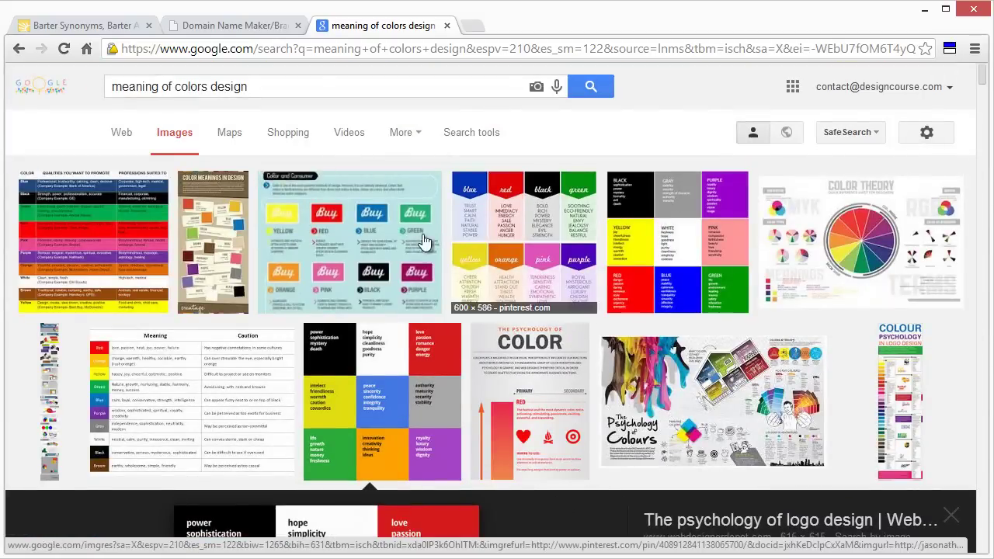
pyautogui.scroll(-3, 543, 272)
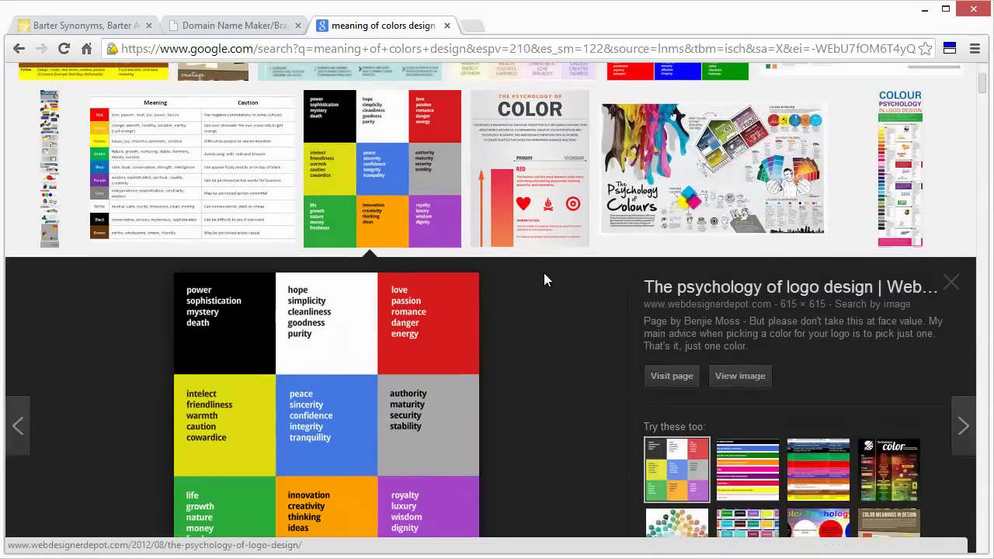
pyautogui.scroll(-2, 561, 336)
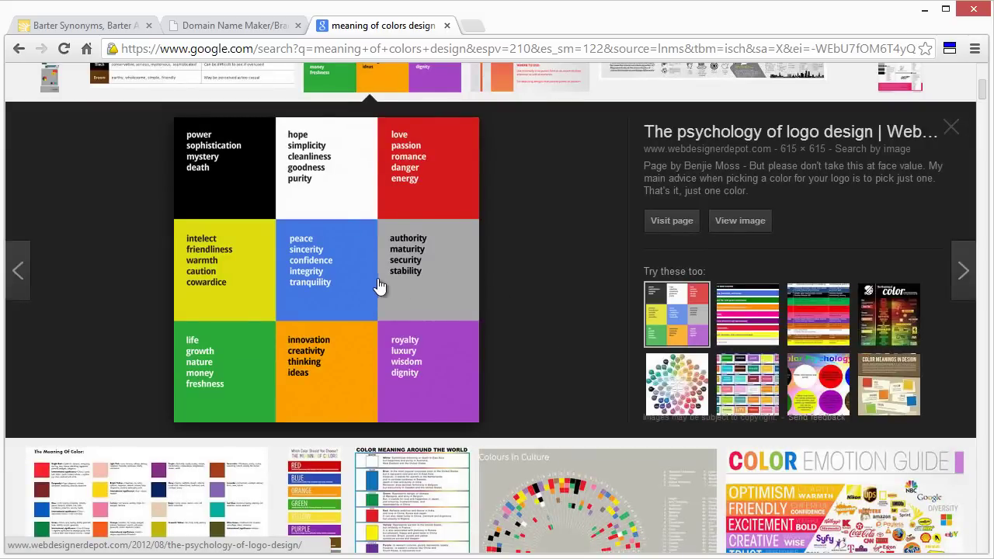
pyautogui.scroll(-2, 574, 312)
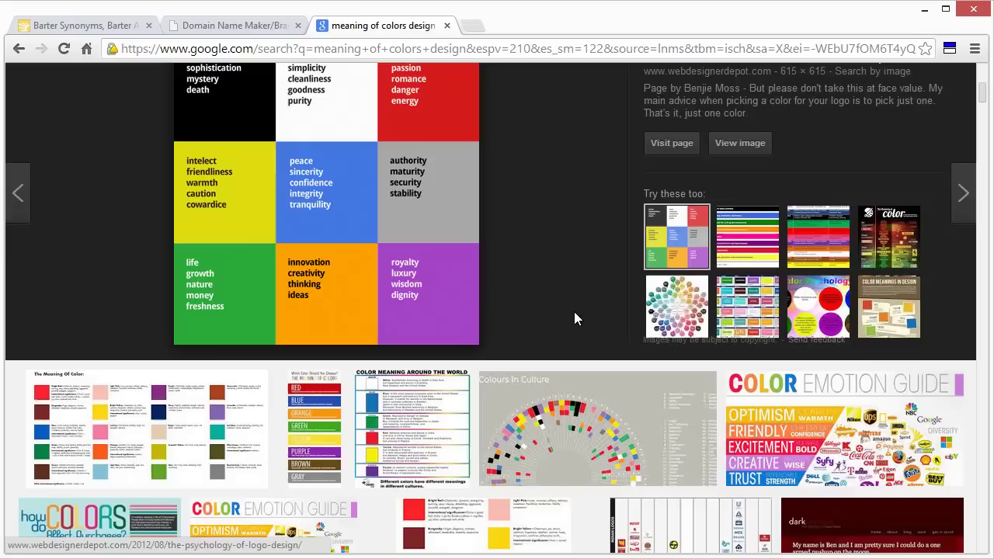
pyautogui.scroll(2, 574, 311)
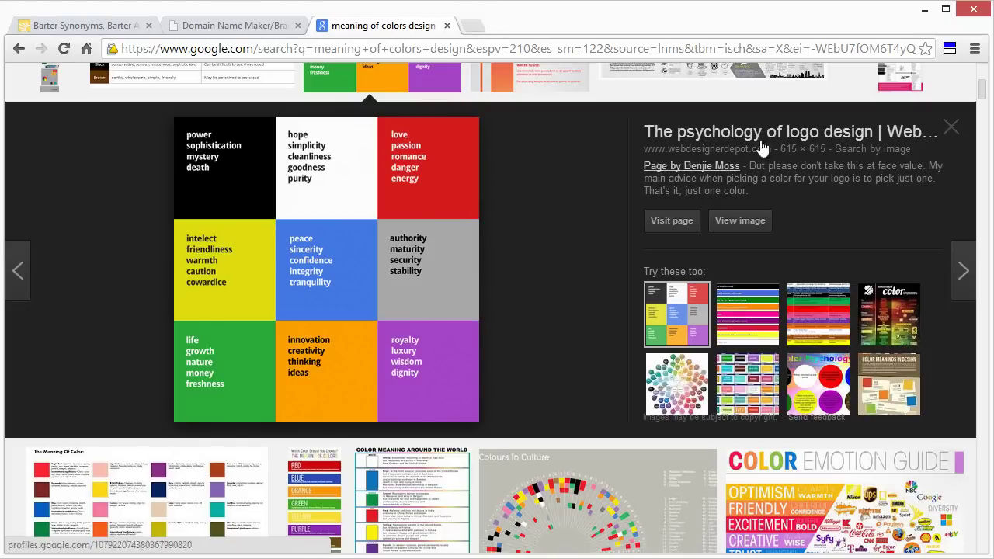
# Select all the barterful letters and fill them with the bright green 7ECC17.
pyautogui.click(927, 14)
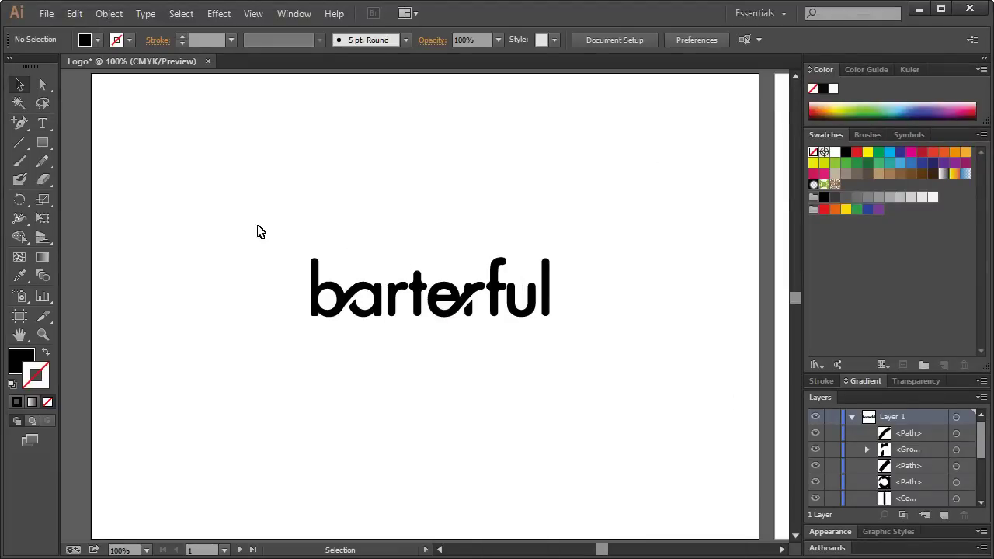
pyautogui.moveTo(257, 229); pyautogui.dragTo(635, 362)
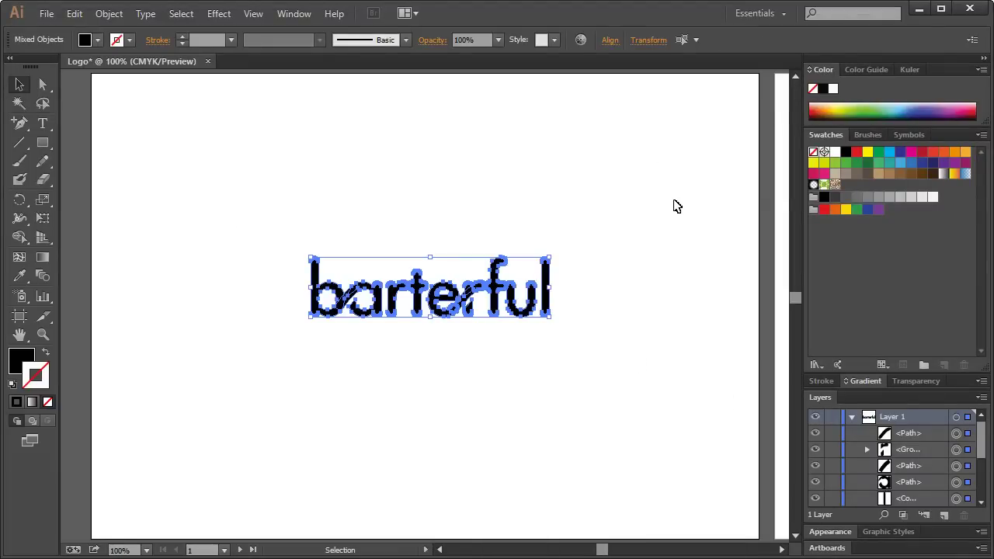
pyautogui.click(858, 380)
pyautogui.click(815, 380)
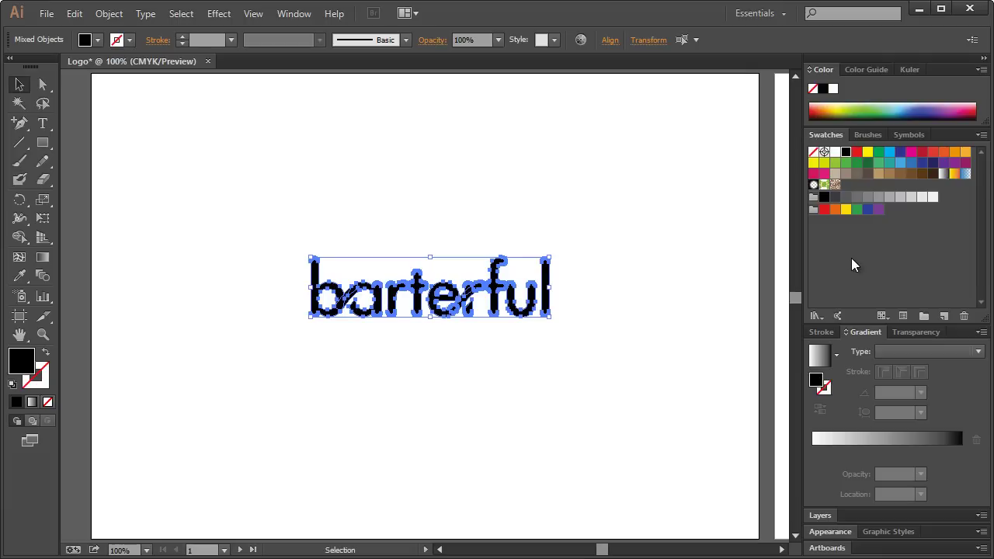
pyautogui.hotkey('ctrl', 'h')
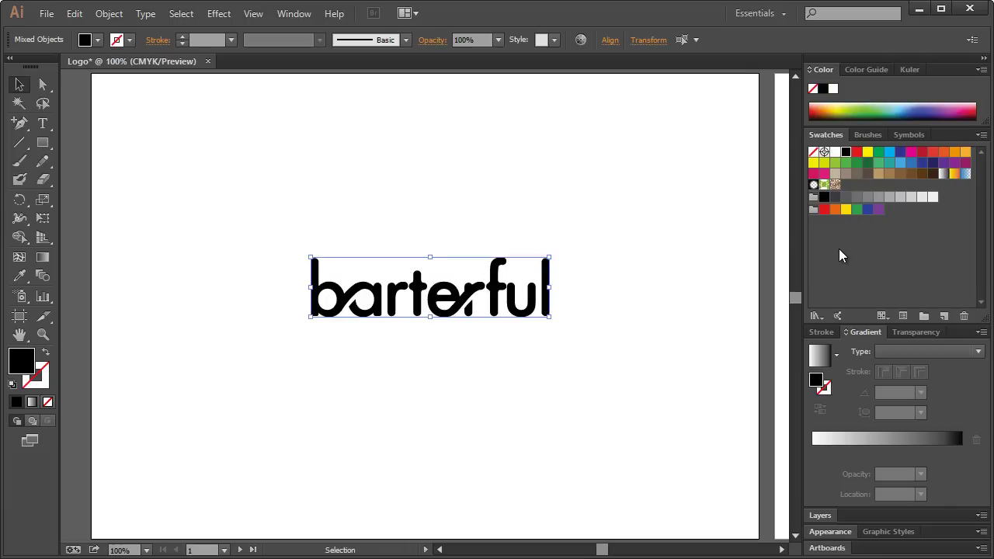
pyautogui.doubleClick(816, 380)
pyautogui.moveTo(572, 161); pyautogui.dragTo(665, 142)
pyautogui.moveTo(802, 336); pyautogui.dragTo(803, 332)
pyautogui.click(759, 221)
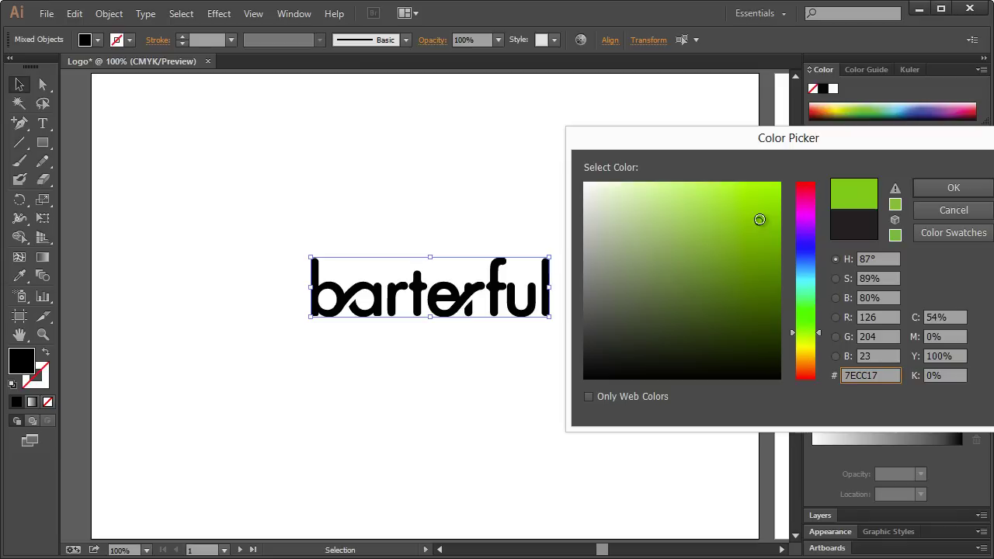
pyautogui.click(920, 190)
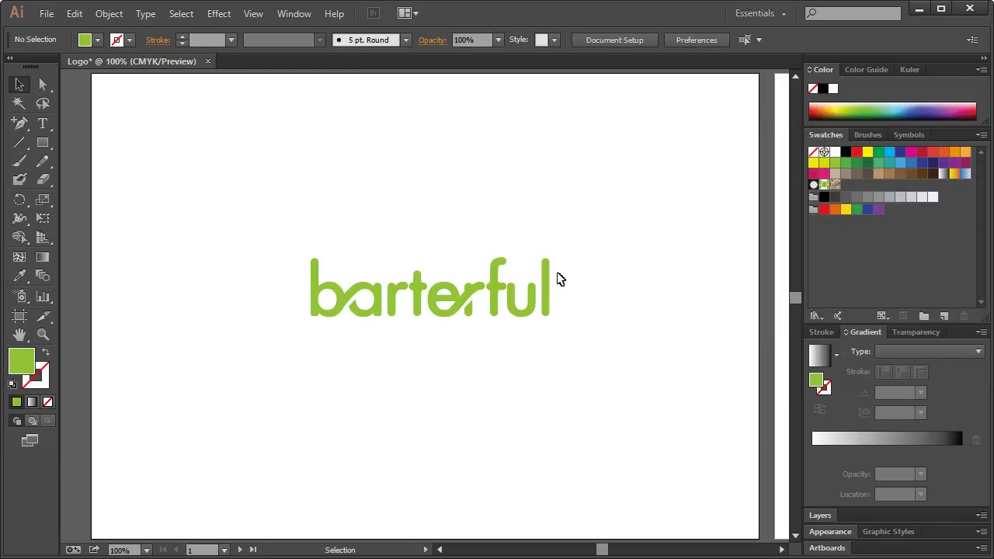
# Reselect barterful, adjust its fill to the slightly darker green 7EC11E, and deselect.
pyautogui.moveTo(303, 223); pyautogui.dragTo(575, 353)
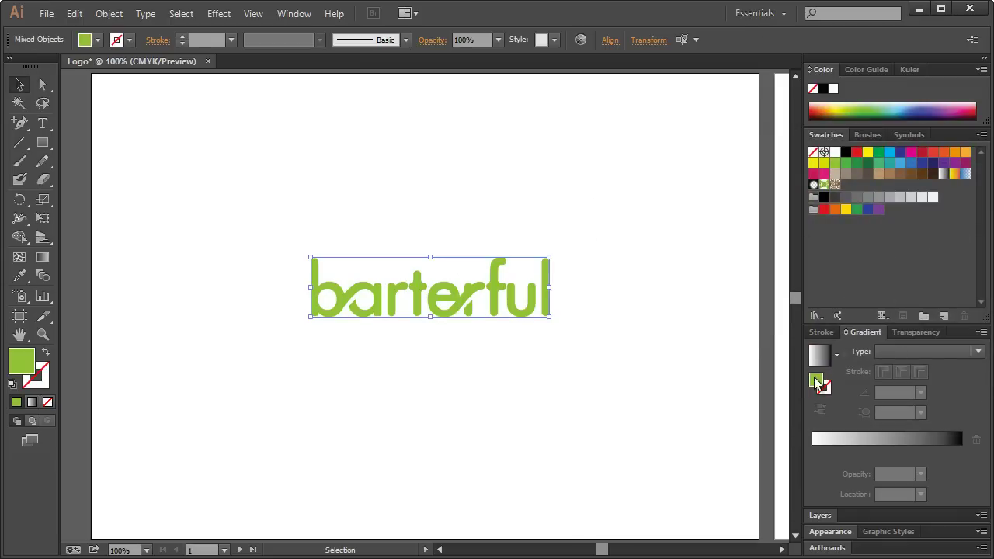
pyautogui.doubleClick(816, 382)
pyautogui.click(752, 228)
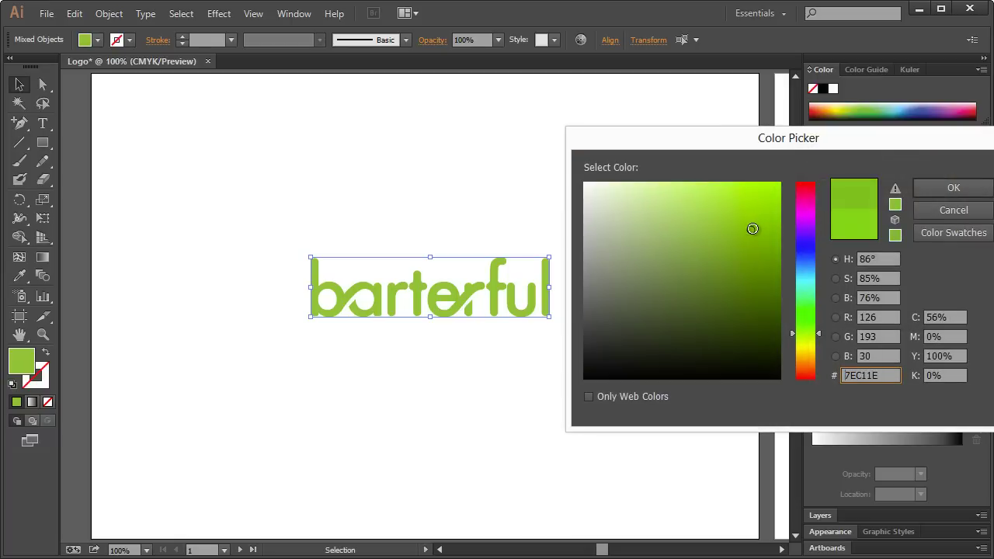
pyautogui.click(954, 188)
pyautogui.click(587, 193)
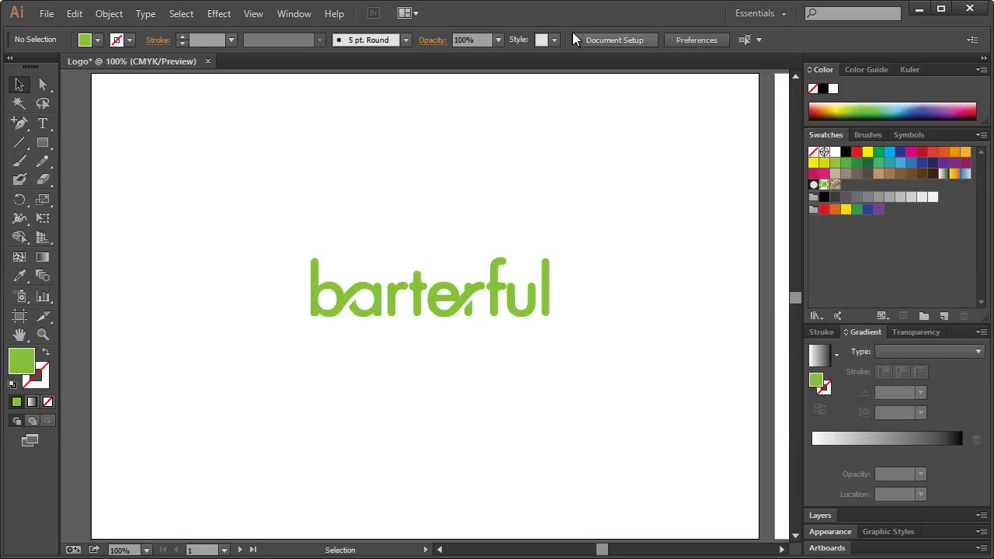
# Select the whole green barterful wordmark so it can be copied.
pyautogui.scroll(3, 577, 282)
pyautogui.scroll(-5, 578, 284)
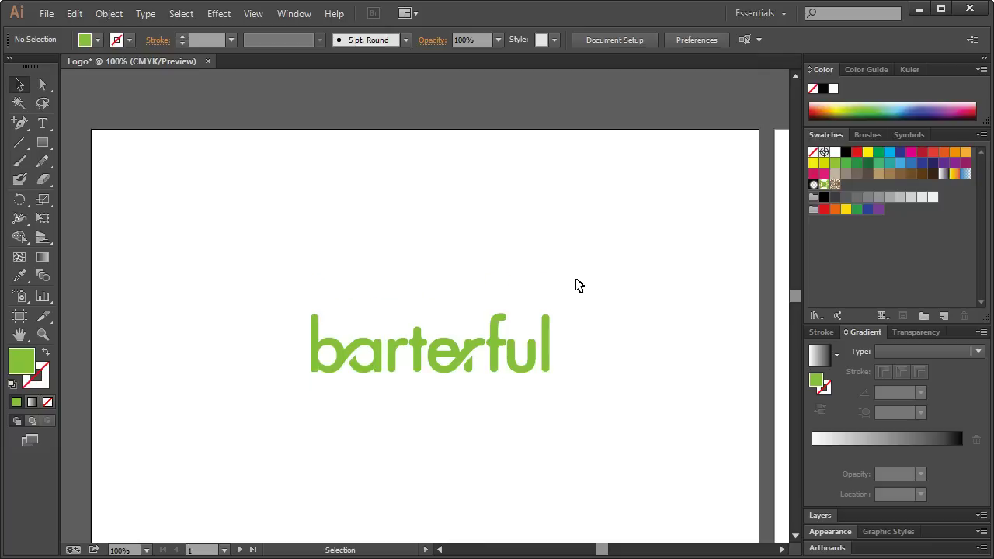
pyautogui.scroll(1, 584, 291)
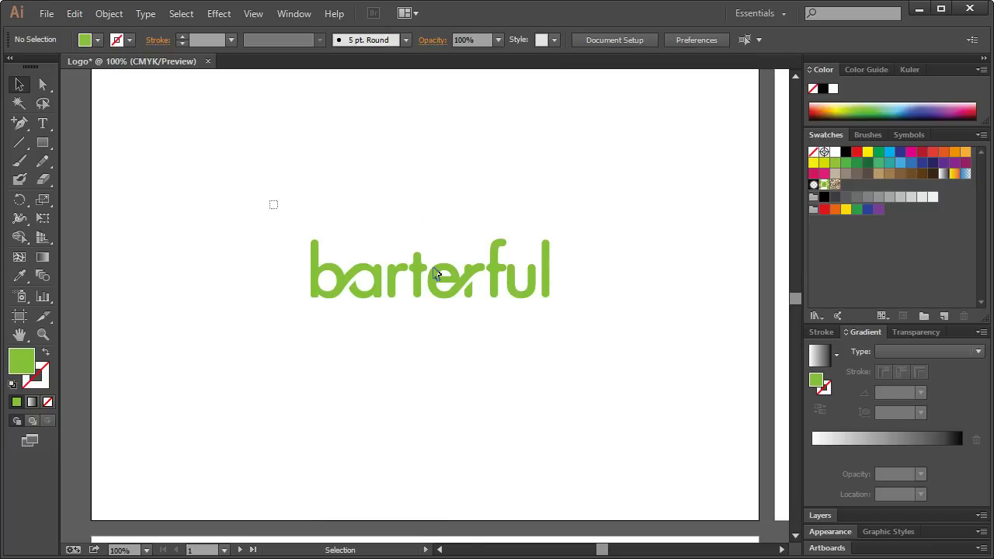
pyautogui.moveTo(273, 202); pyautogui.dragTo(620, 366)
pyautogui.click(619, 366)
pyautogui.scroll(-1, 632, 313)
pyautogui.scroll(1, 557, 282)
pyautogui.moveTo(295, 221); pyautogui.dragTo(672, 362)
pyautogui.hotkey('ctrl', 'h')
pyautogui.hotkey('ctrl', 'h')
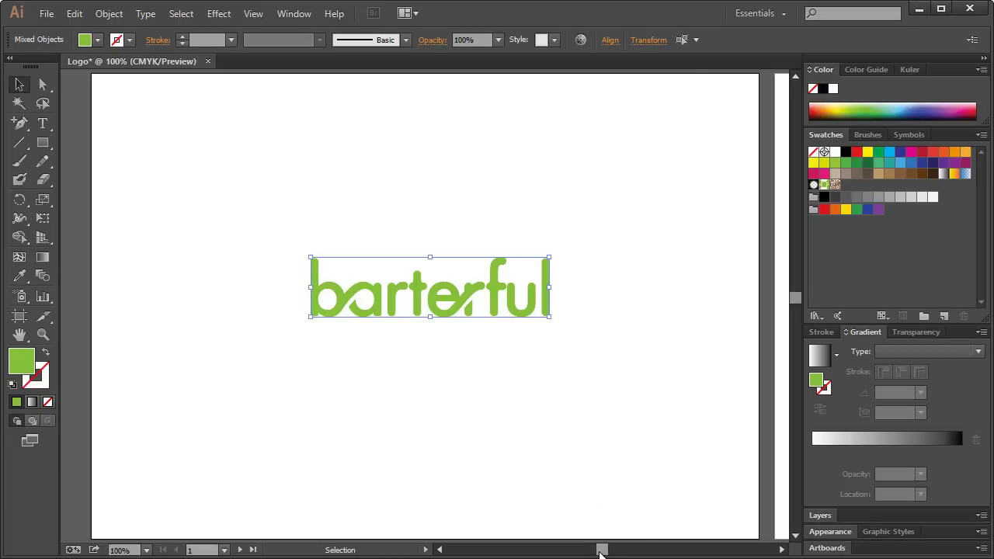
# Paste the wordmark onto the second artboard, fill it black, and position it.
pyautogui.moveTo(600, 552); pyautogui.dragTo(618, 552)
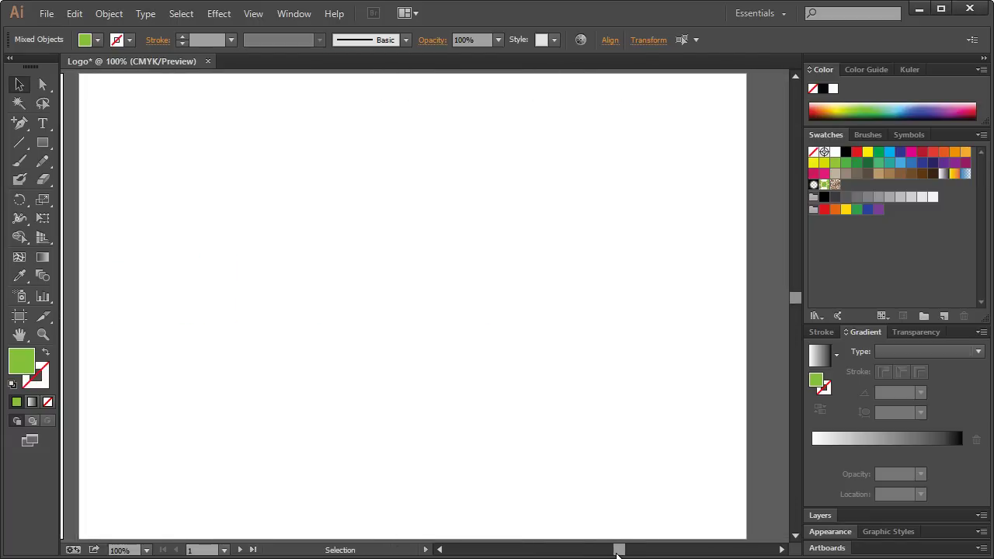
pyautogui.hotkey('ctrl', 'v')
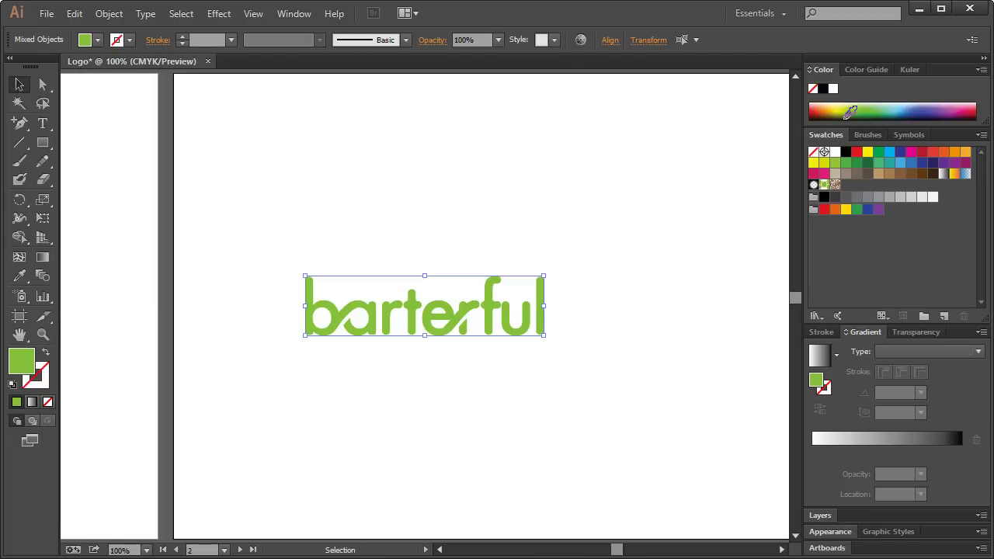
pyautogui.click(848, 119)
pyautogui.moveTo(329, 309); pyautogui.dragTo(429, 286)
# Paste the wordmark onto artboard 3, fill it white, and nudge it slightly lower.
pyautogui.moveTo(619, 551); pyautogui.dragTo(599, 550)
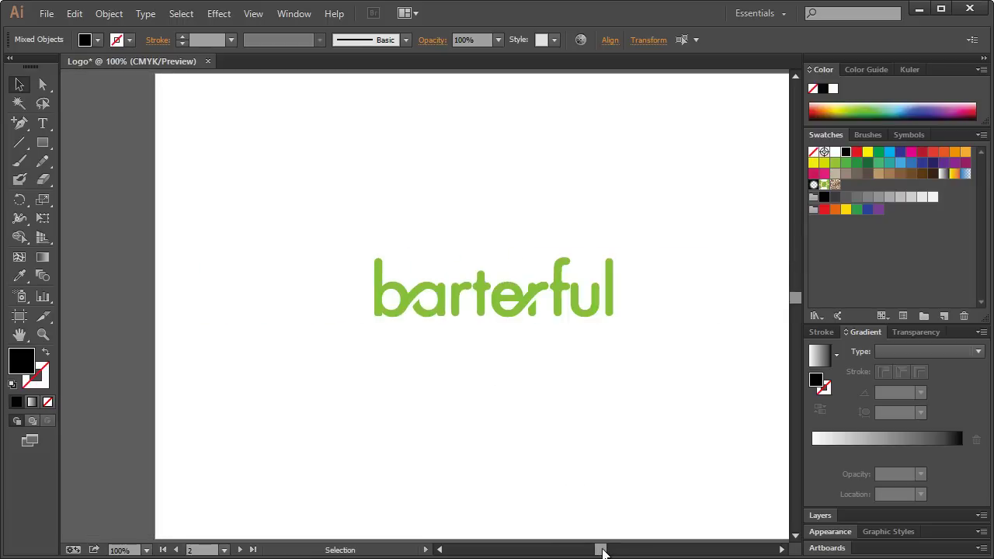
pyautogui.scroll(-5, 544, 482)
pyautogui.click(439, 417)
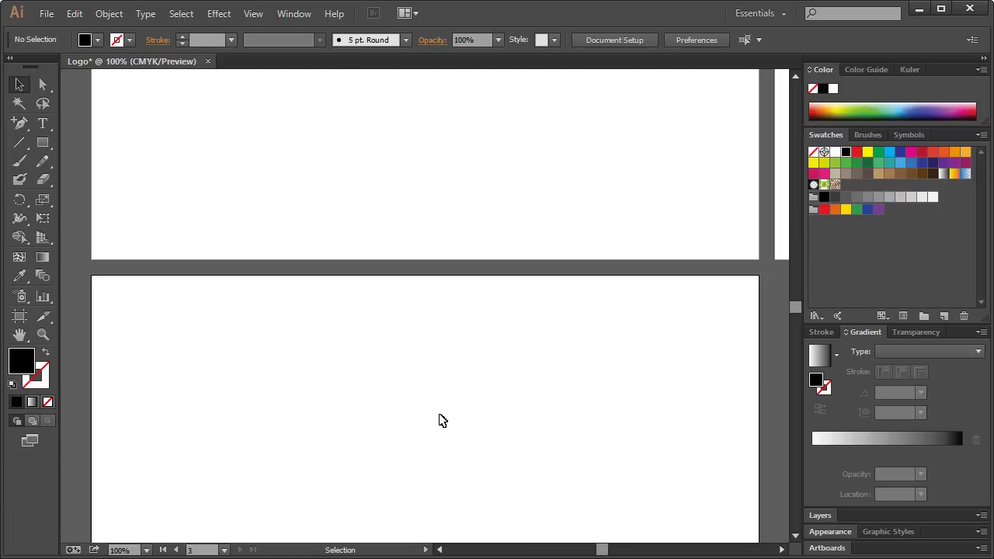
pyautogui.scroll(-4, 458, 428)
pyautogui.hotkey('ctrl', 'v')
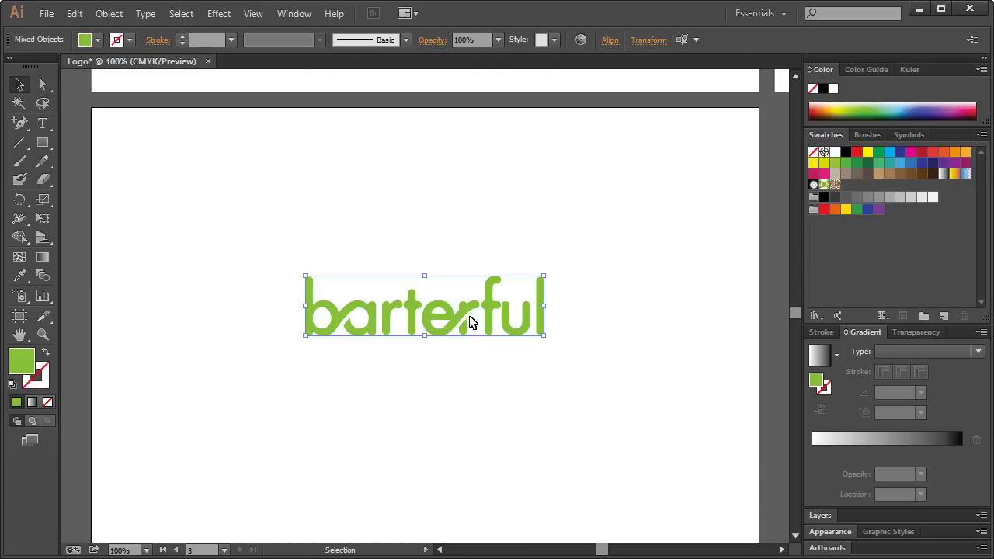
pyautogui.click(835, 153)
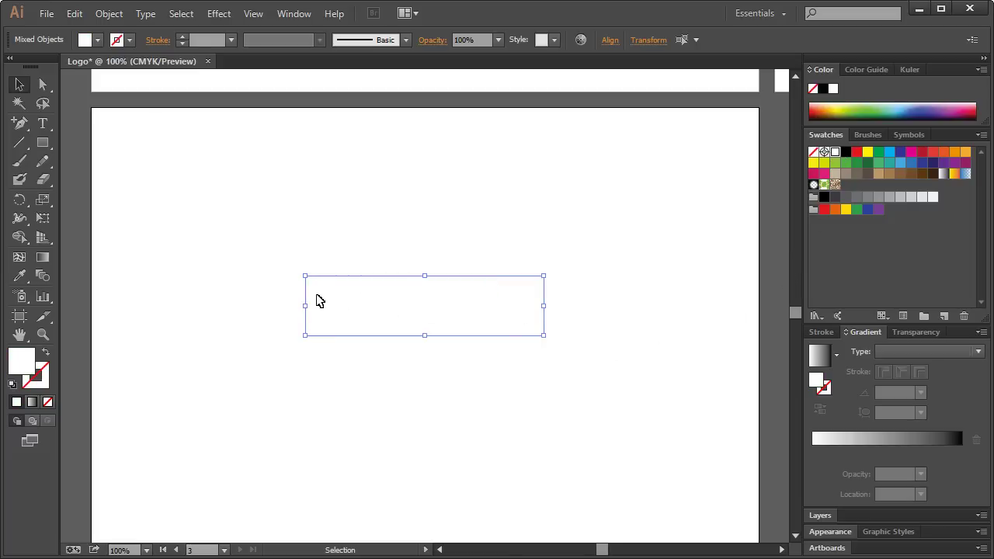
pyautogui.moveTo(325, 307); pyautogui.dragTo(327, 333)
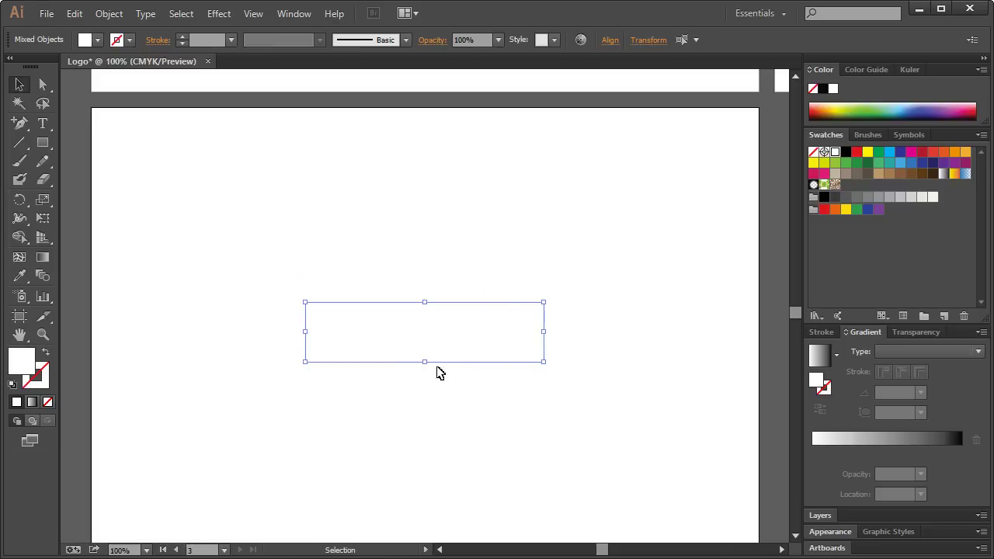
pyautogui.click(702, 324)
pyautogui.moveTo(795, 315); pyautogui.dragTo(797, 301)
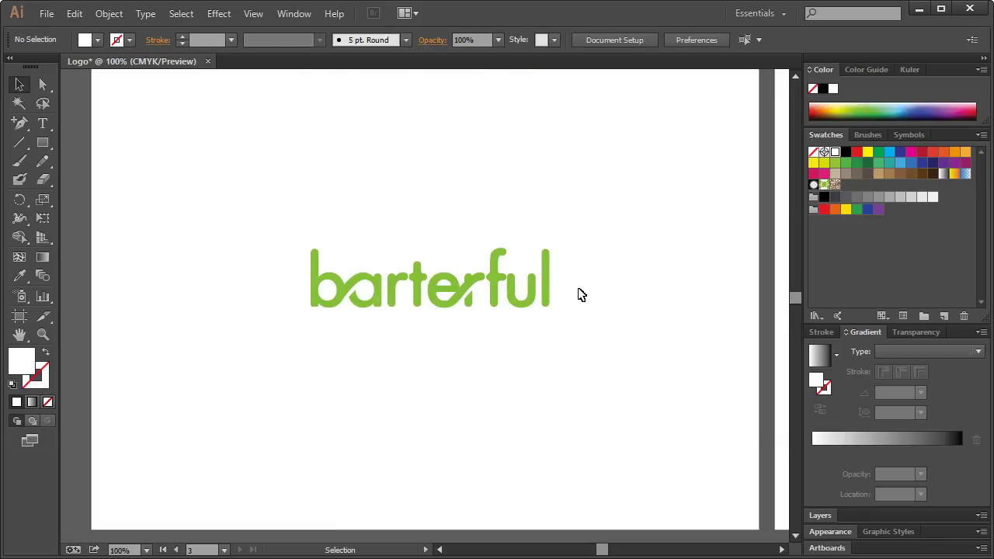
# Save the Logo document as logo.ai with its green, black and white wordmarks.
pyautogui.hotkey('ctrl', 's')
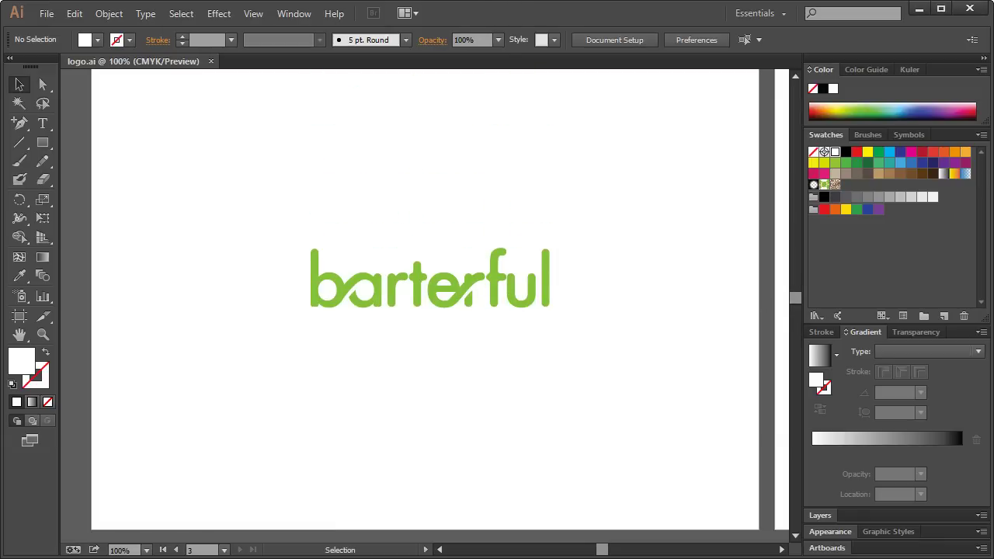
pyautogui.moveTo(120, 558)
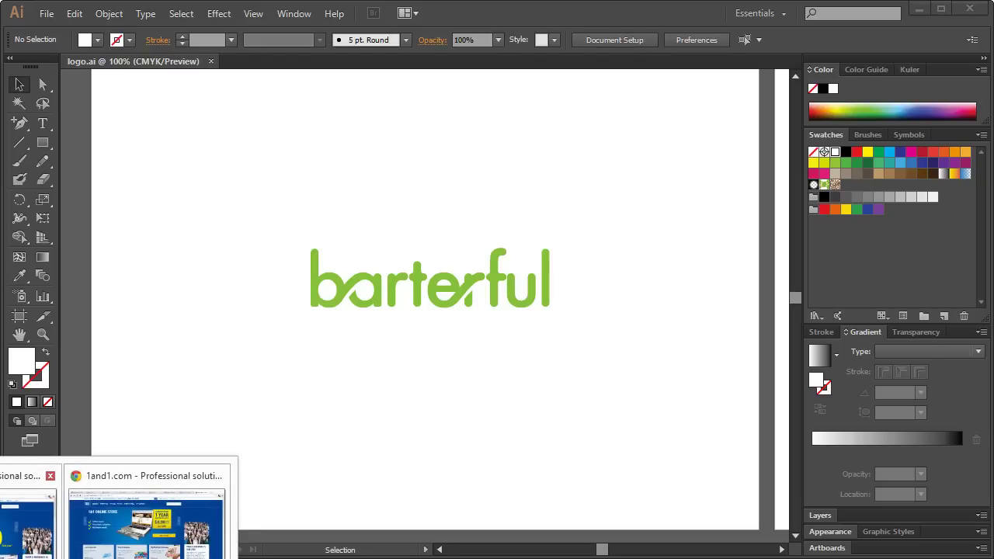
# Bring Chrome forward on the 1&1 site and examine the affiliate id in its address.
pyautogui.click(12, 519)
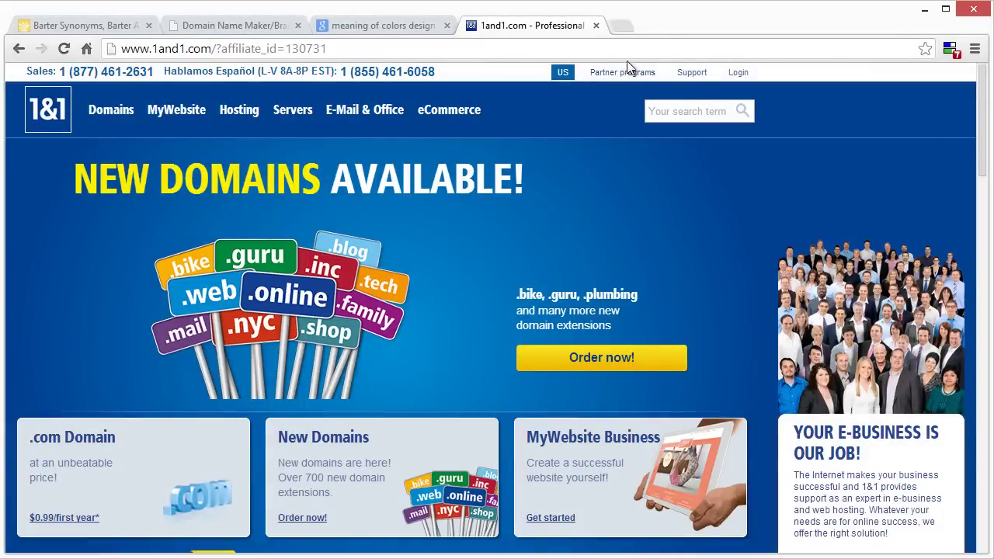
pyautogui.click(660, 58)
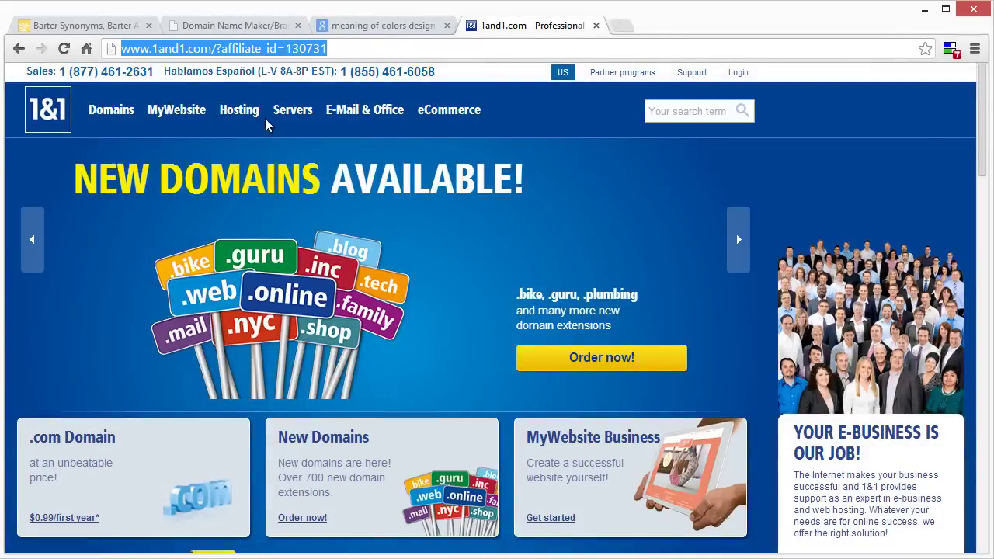
pyautogui.click(160, 52)
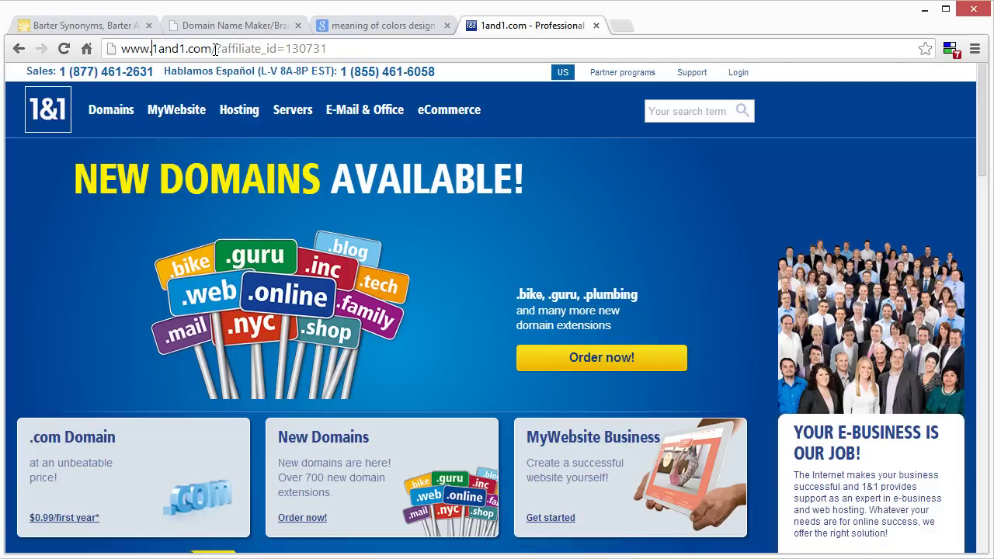
pyautogui.moveTo(219, 49); pyautogui.dragTo(278, 49)
pyautogui.click(288, 48)
pyautogui.doubleClick(303, 48)
pyautogui.click(345, 48)
pyautogui.moveTo(345, 48); pyautogui.dragTo(285, 47)
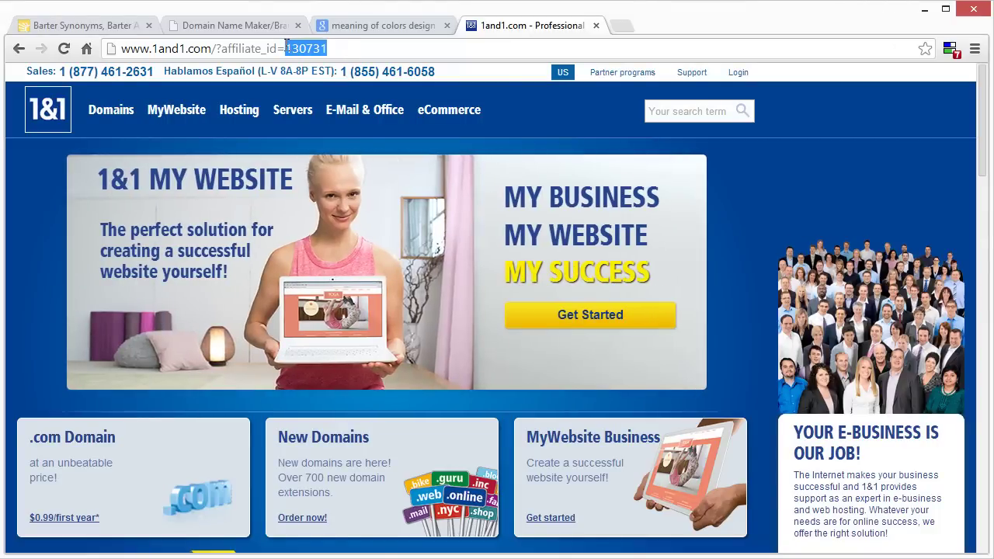
pyautogui.click(289, 48)
pyautogui.moveTo(287, 48); pyautogui.dragTo(328, 48)
pyautogui.click(334, 48)
pyautogui.doubleClick(307, 48)
pyautogui.click(286, 48)
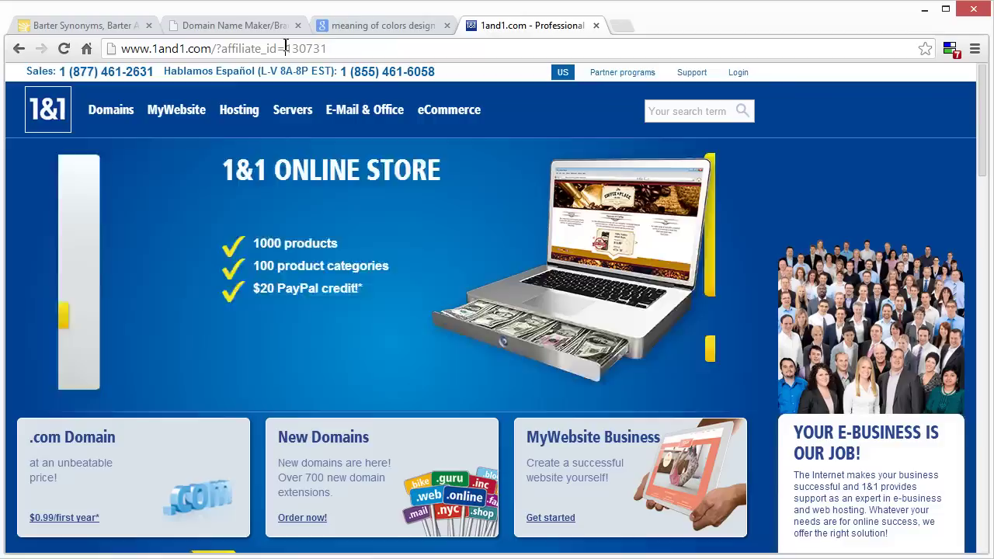
pyautogui.moveTo(286, 49); pyautogui.dragTo(340, 49)
pyautogui.click(340, 49)
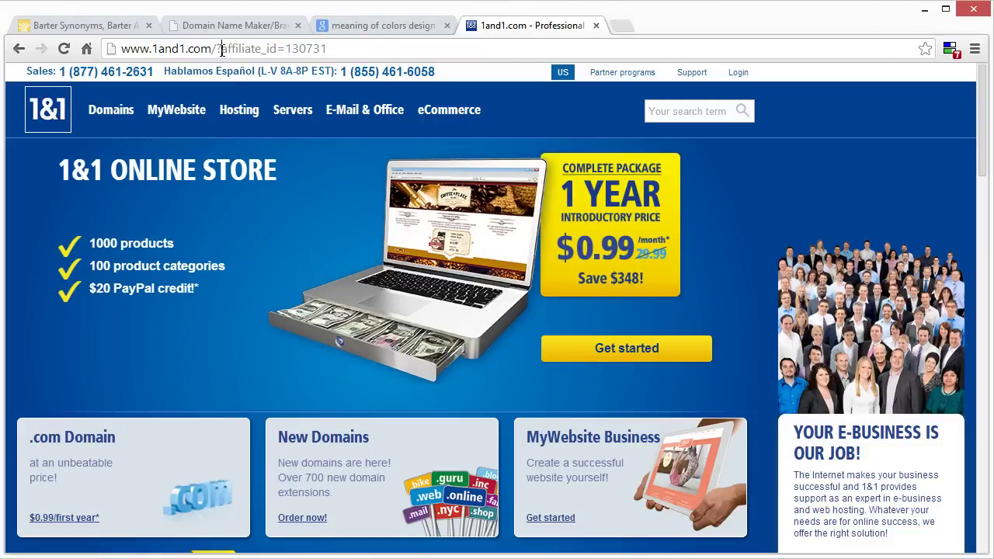
pyautogui.moveTo(222, 49); pyautogui.dragTo(331, 48)
pyautogui.click(352, 47)
# Scroll the 1&1 home page, then go to its Hosting section.
pyautogui.scroll(-1, 393, 297)
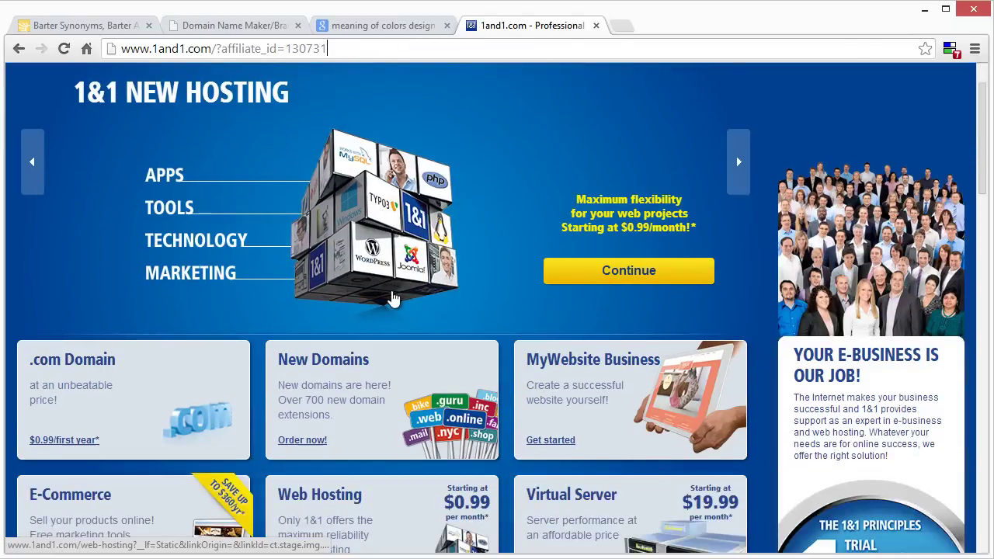
pyautogui.scroll(1, 564, 228)
pyautogui.scroll(-5, 565, 231)
pyautogui.scroll(2, 564, 230)
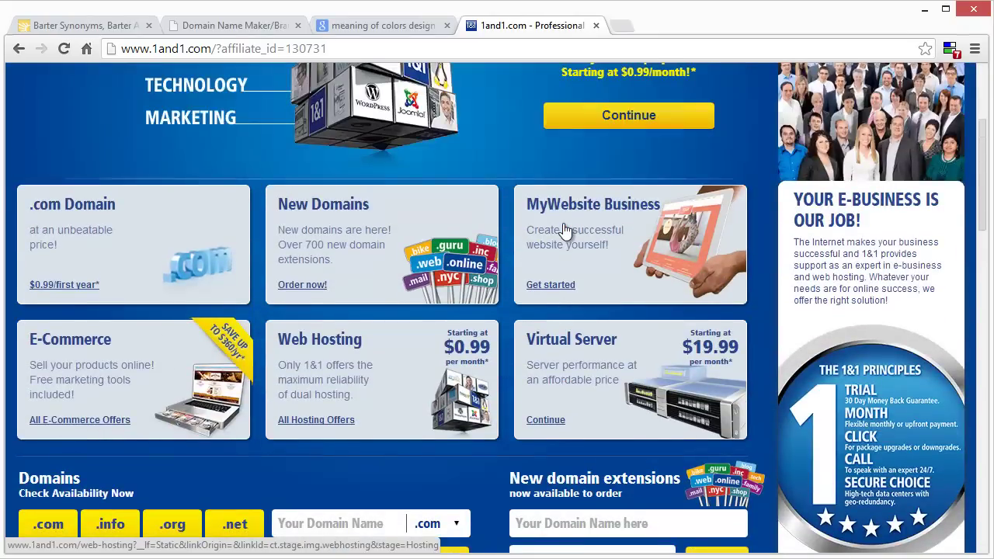
pyautogui.scroll(2, 565, 230)
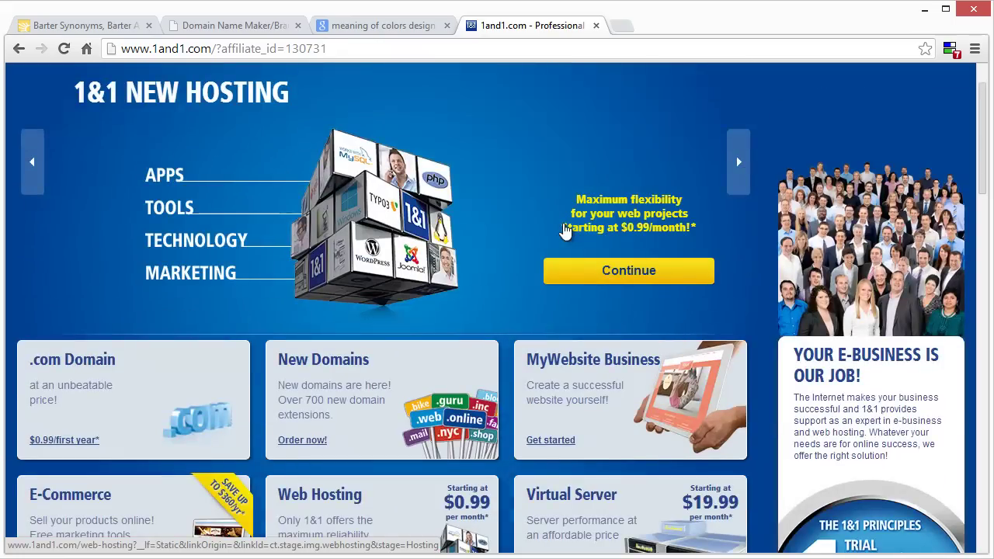
pyautogui.scroll(-1, 566, 230)
pyautogui.scroll(2, 342, 281)
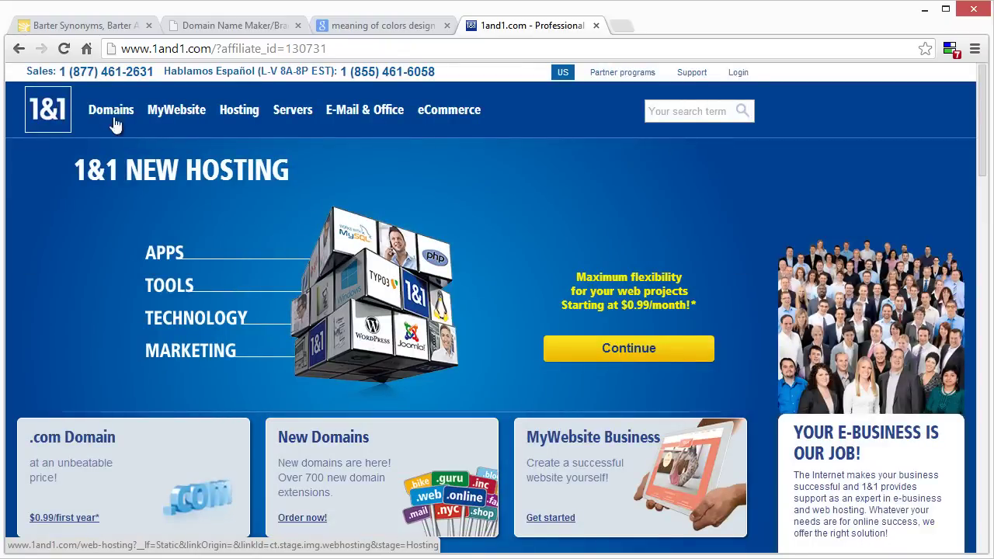
pyautogui.moveTo(115, 123)
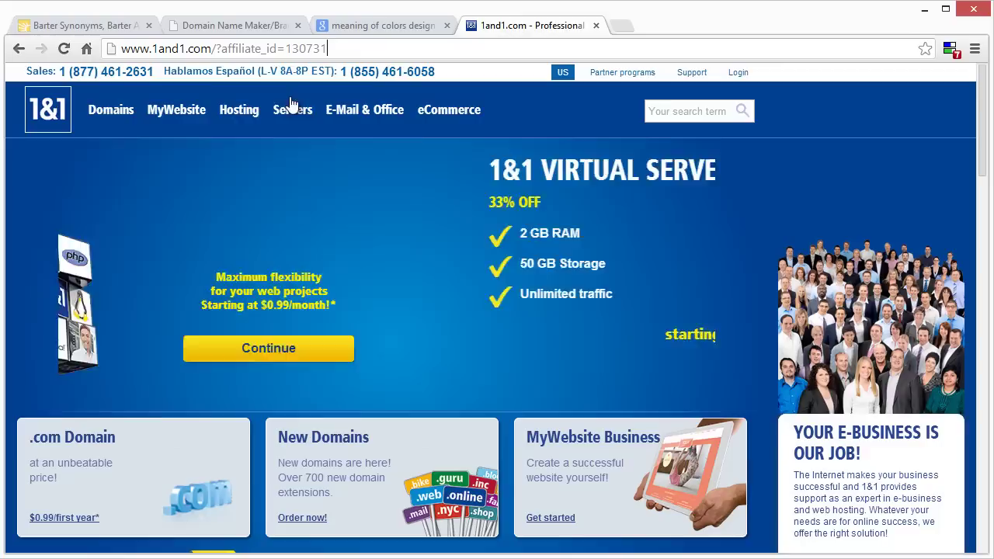
pyautogui.click(249, 118)
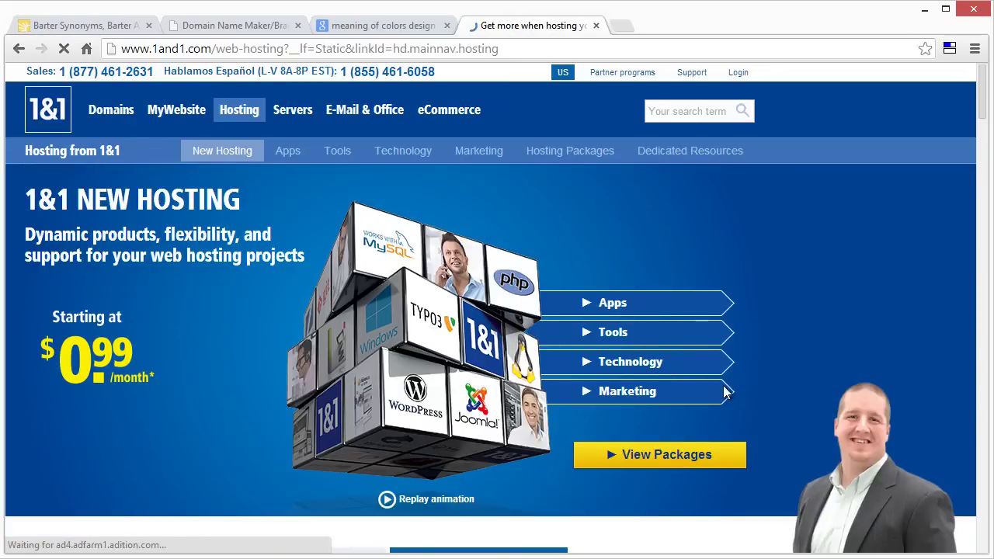
# Open the hosting packages page and review the Starter to Performance plans and features.
pyautogui.click(667, 455)
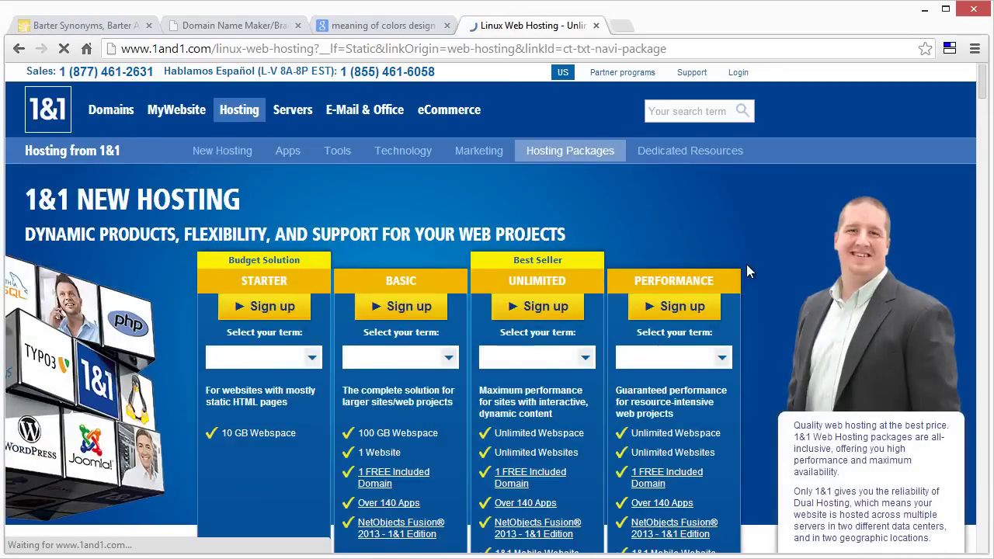
pyautogui.scroll(-2, 747, 264)
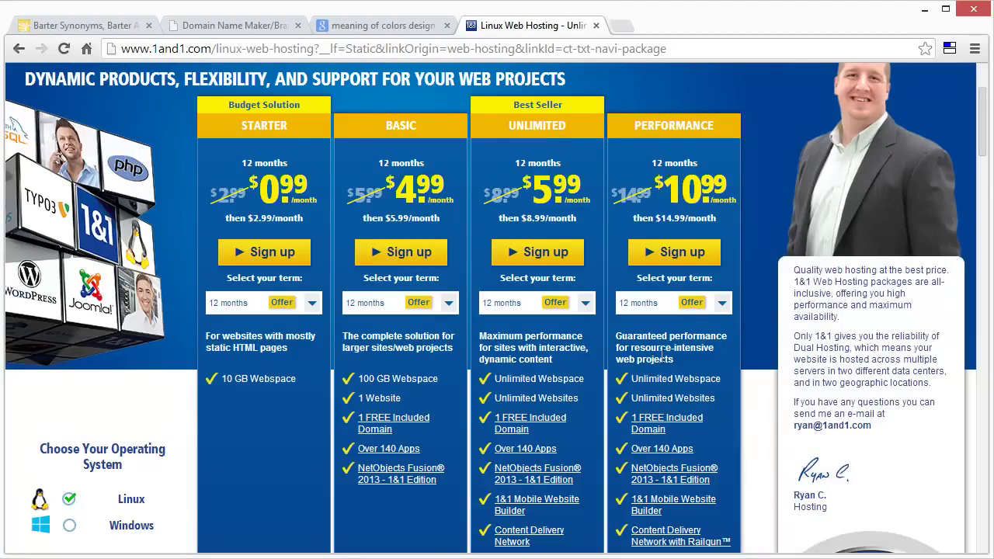
pyautogui.scroll(-5, 661, 355)
pyautogui.scroll(7, 661, 359)
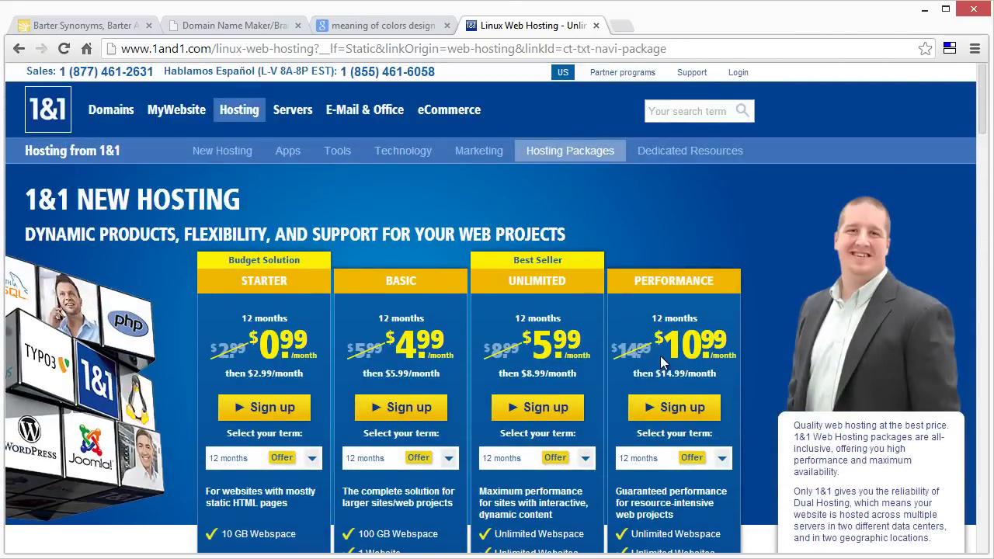
pyautogui.scroll(-4, 662, 361)
pyautogui.scroll(1, 662, 362)
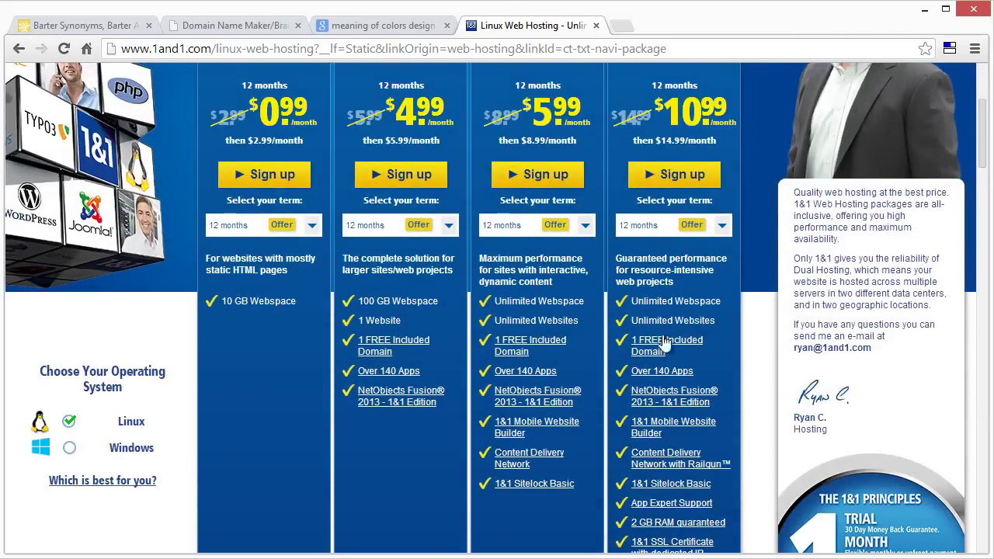
pyautogui.scroll(-7, 691, 288)
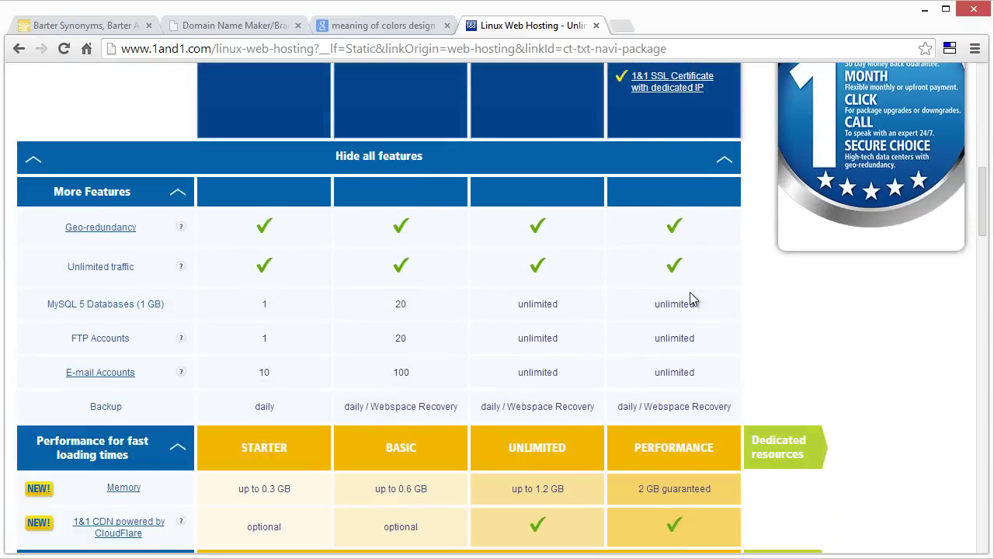
pyautogui.scroll(8, 690, 292)
pyautogui.scroll(-6, 522, 349)
pyautogui.scroll(6, 522, 349)
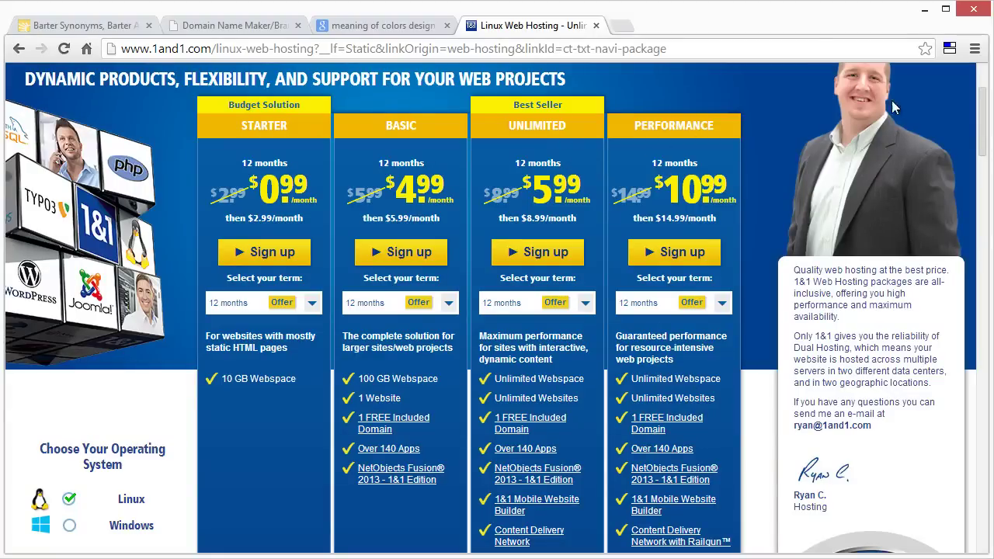
# Check the page's web address, then minimize Chrome to return to the Illustrator logo.
pyautogui.click(739, 47)
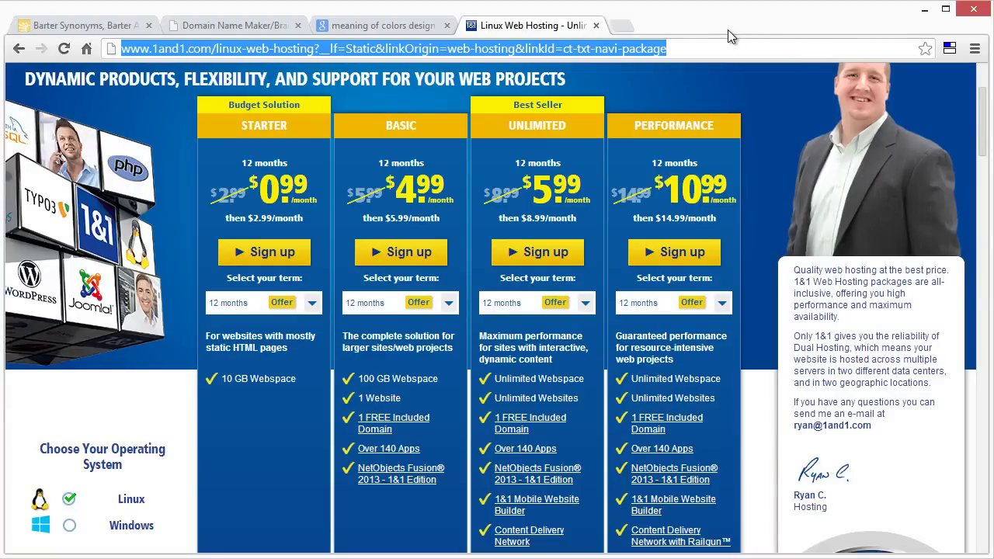
pyautogui.click(743, 45)
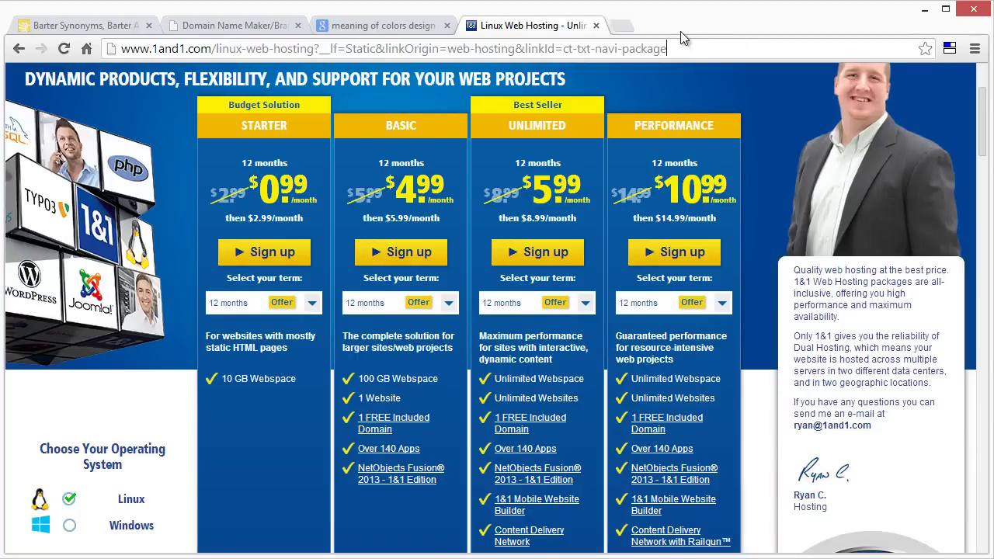
pyautogui.click(925, 15)
pyautogui.click(925, 11)
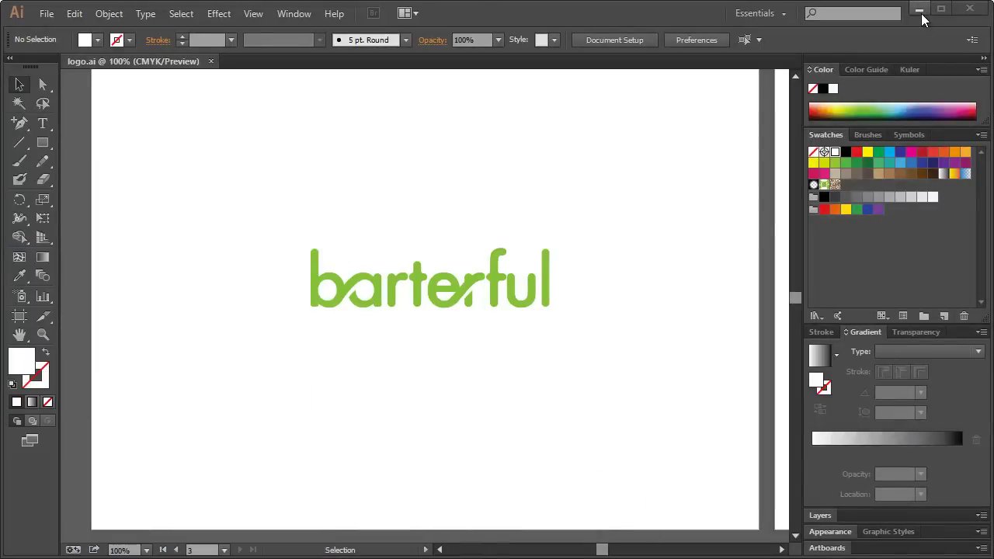
pyautogui.moveTo(240, 185); pyautogui.dragTo(285, 265)
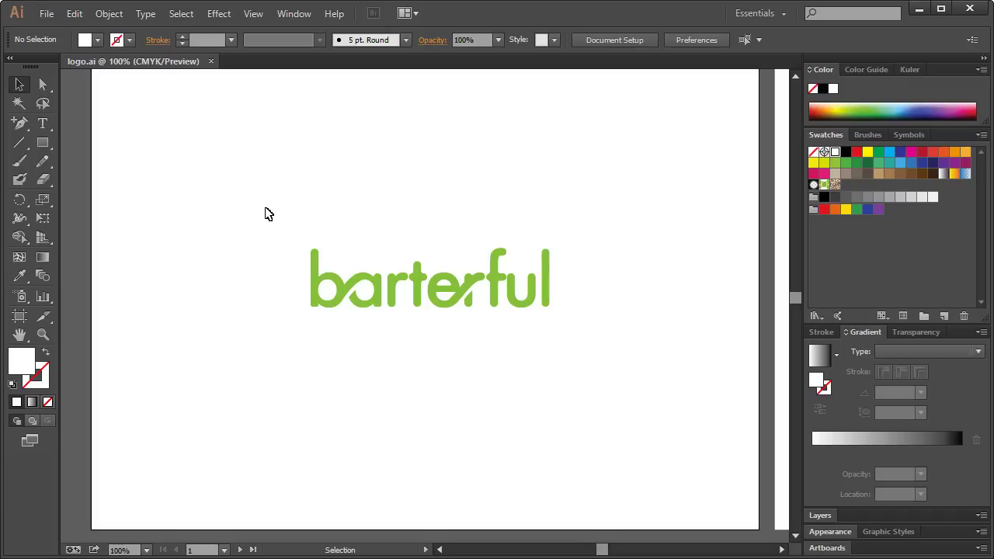
pyautogui.moveTo(265, 193); pyautogui.dragTo(328, 231)
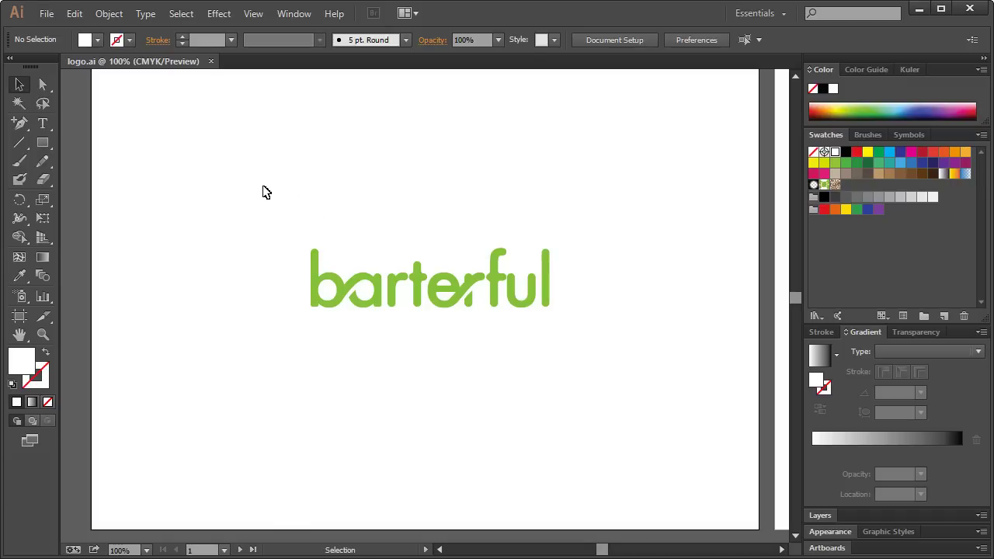